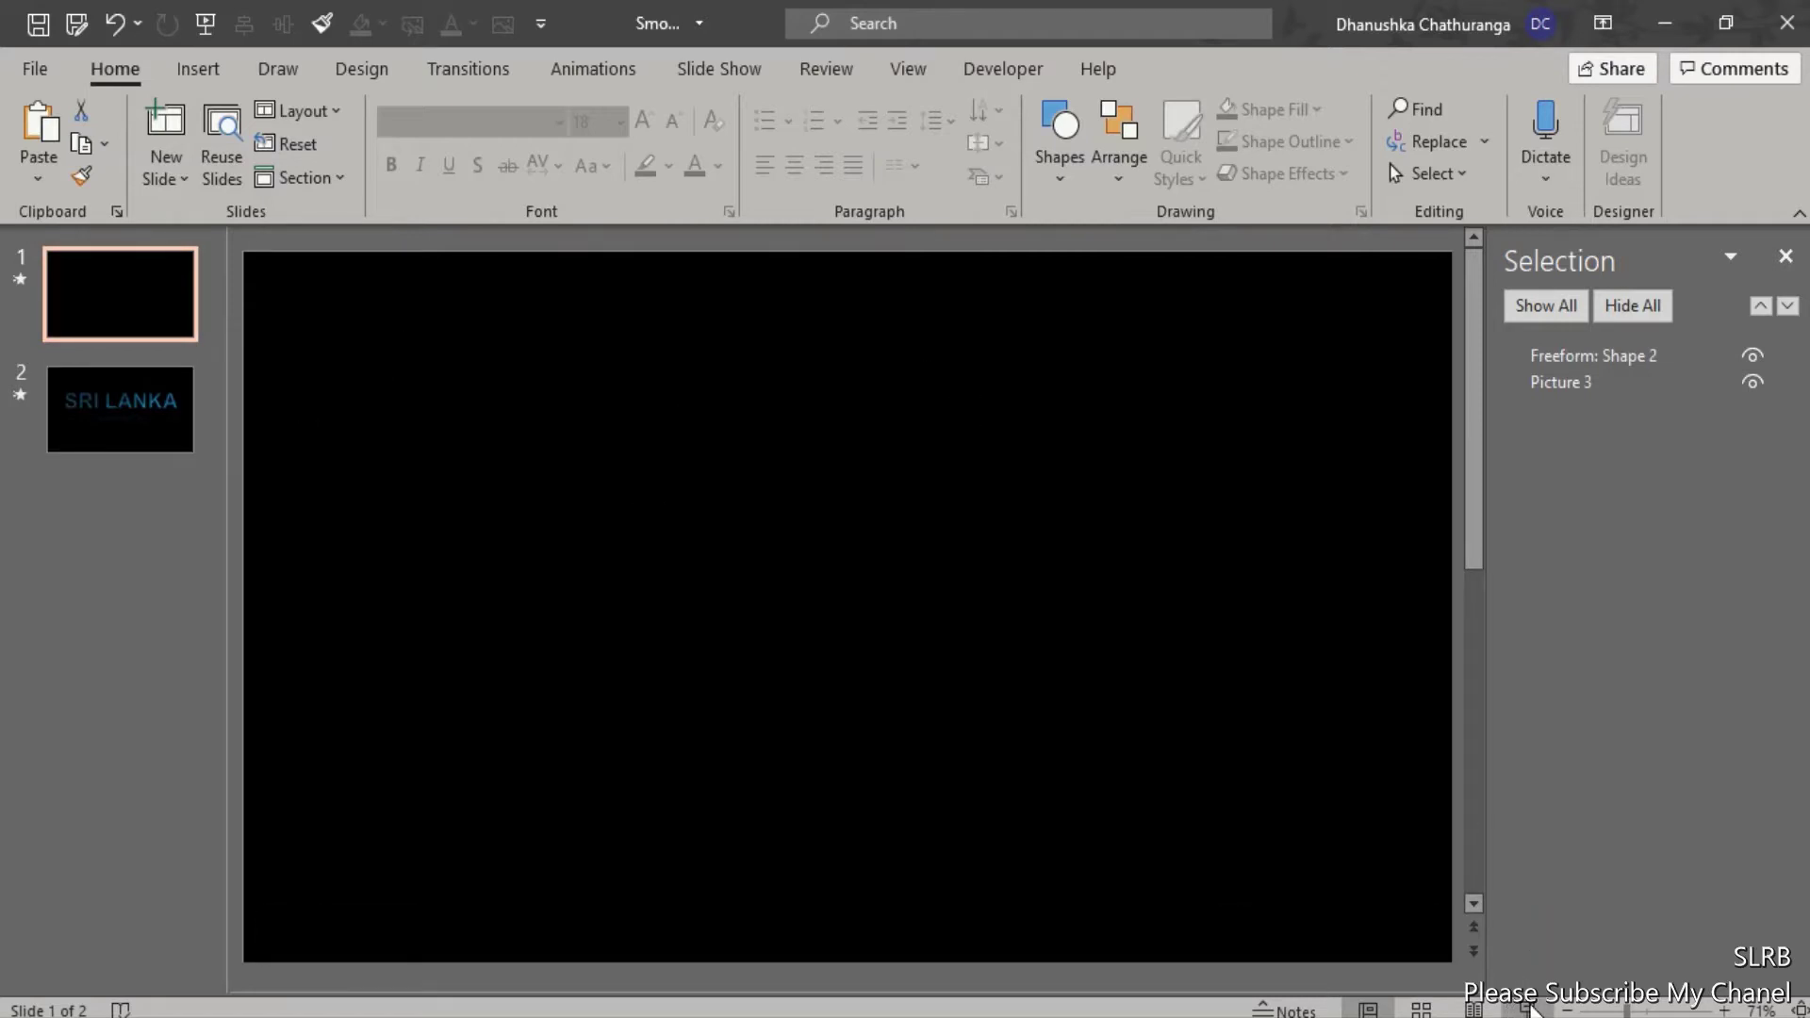
# Run the finished two-slide SRI LANKA deck as a slide show from the beginning, then exit to editing
pyautogui.click(1514, 1007)
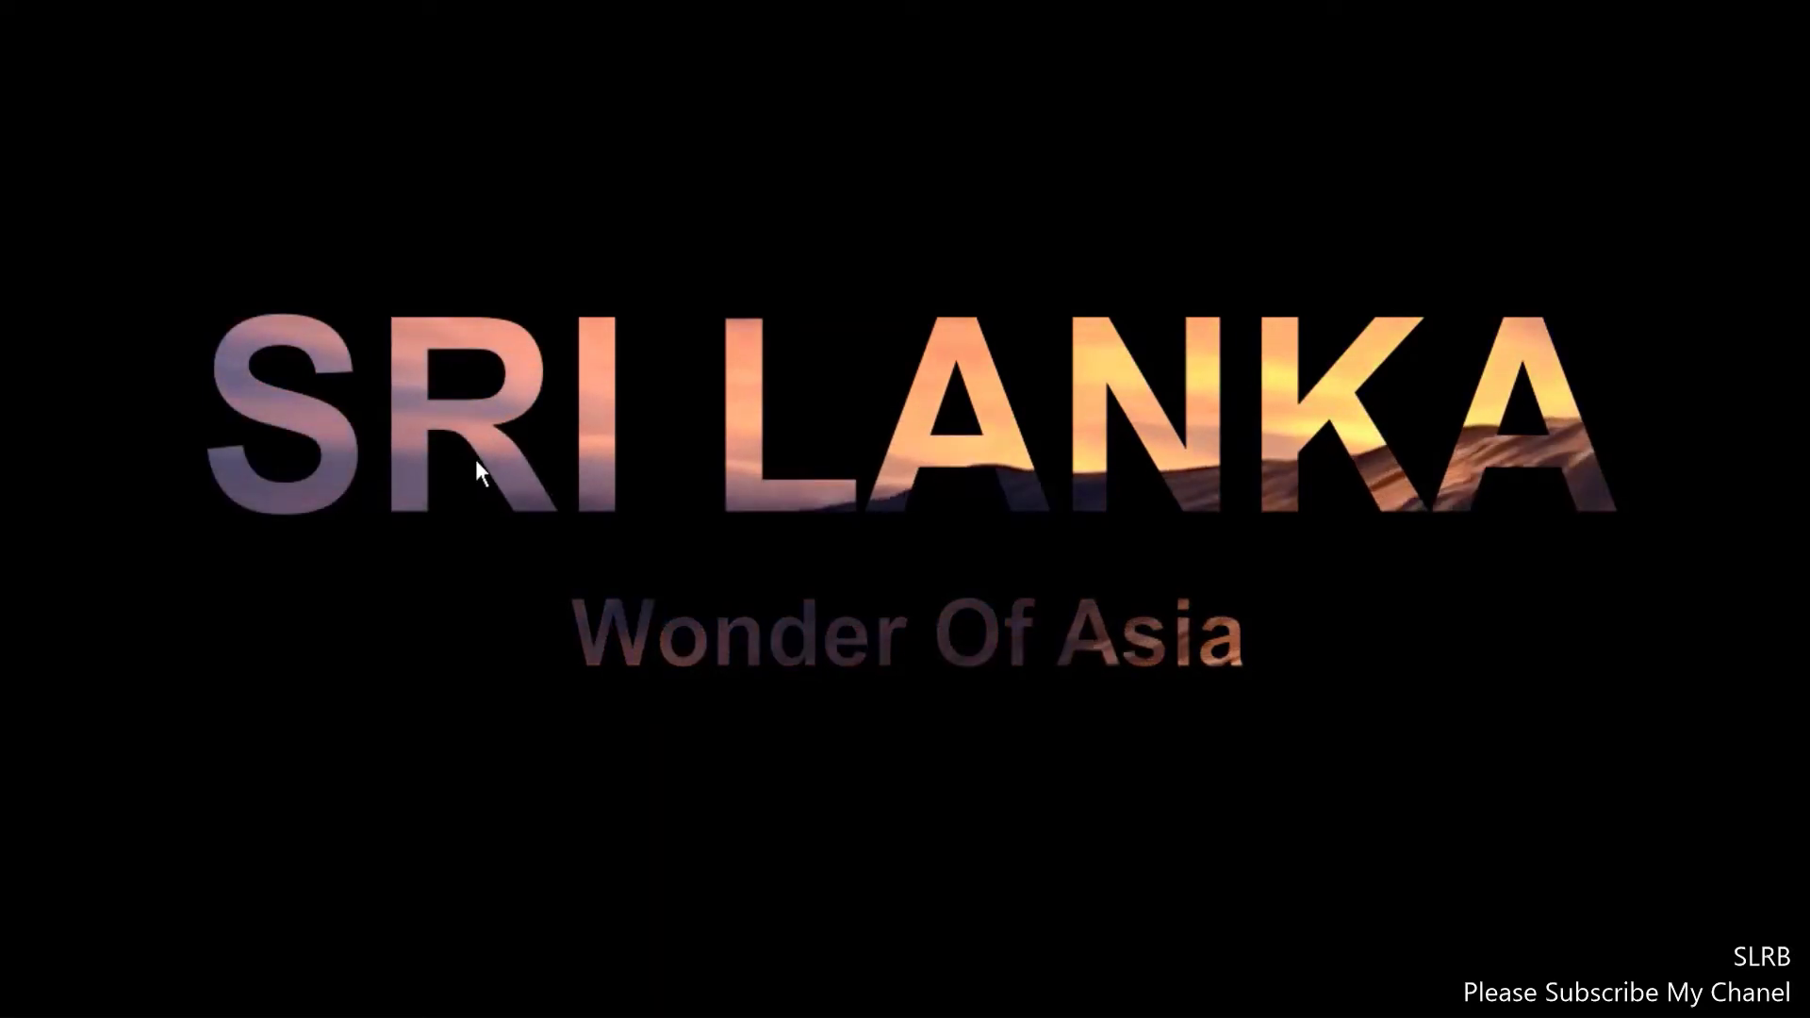
pyautogui.press('Escape')
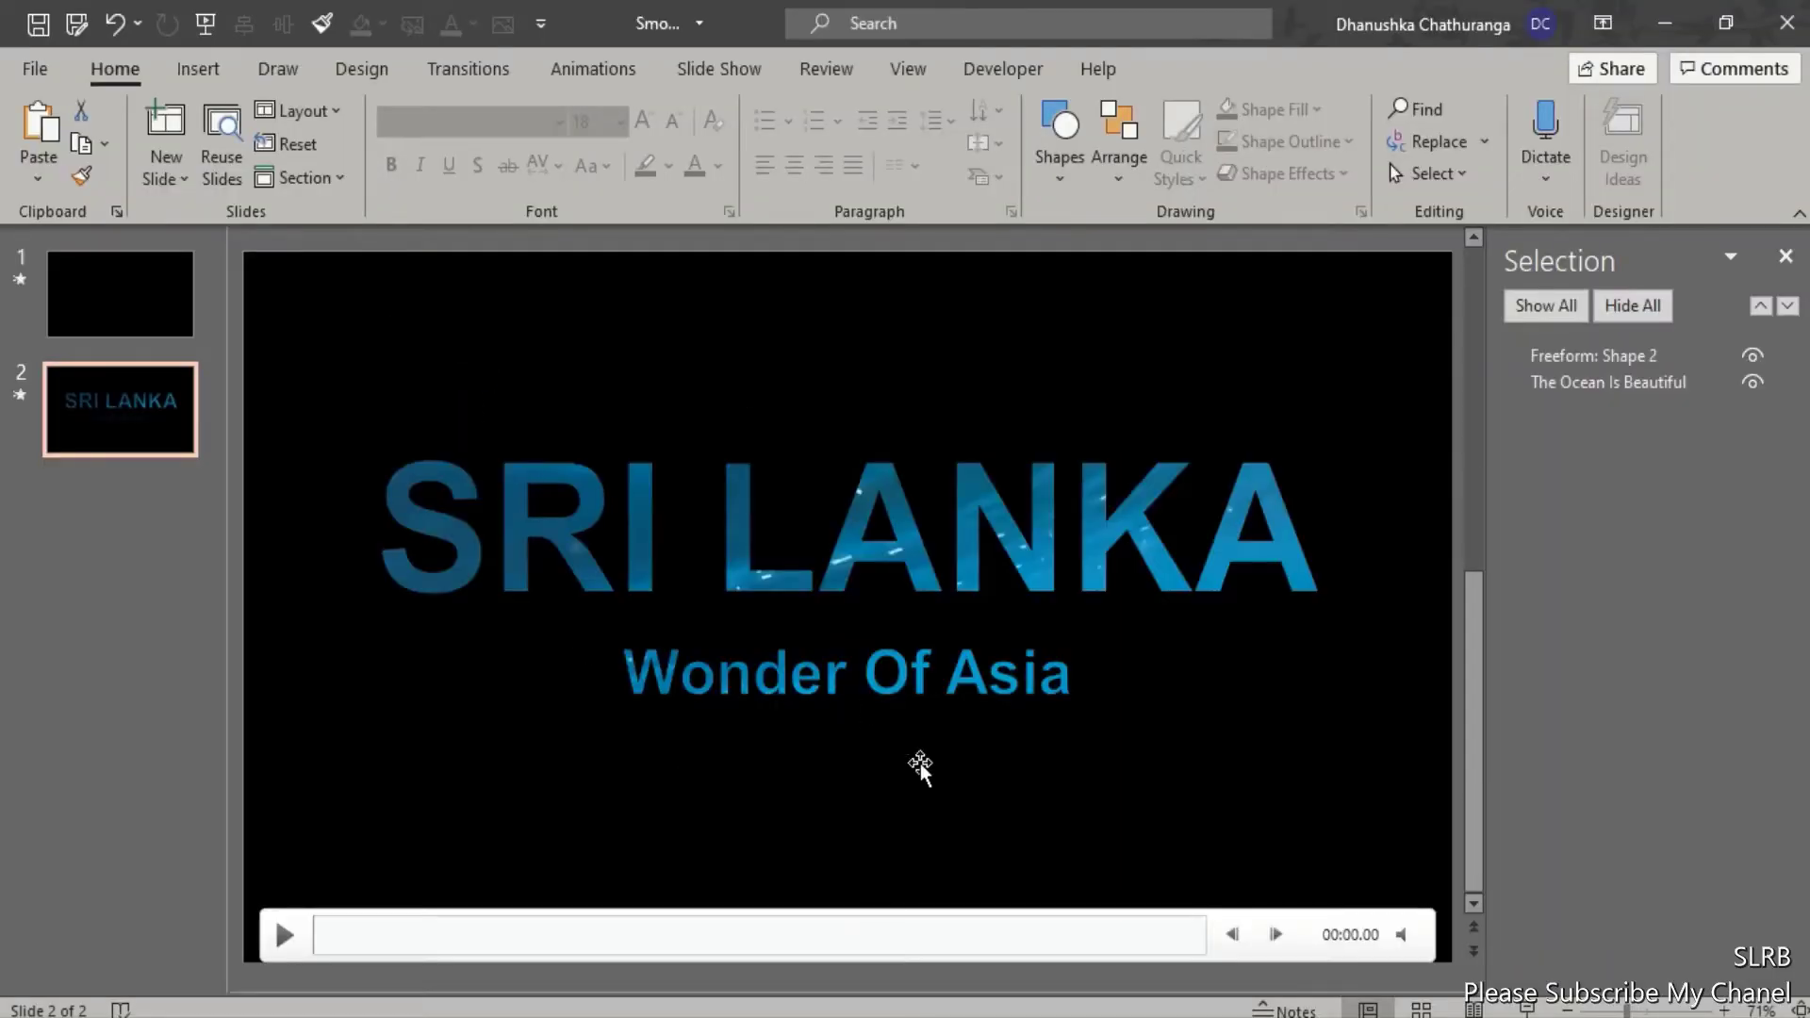
# In Presentation1, narrow the thumbnail pane and draw a rectangle covering the entire slide
pyautogui.click(902, 952)
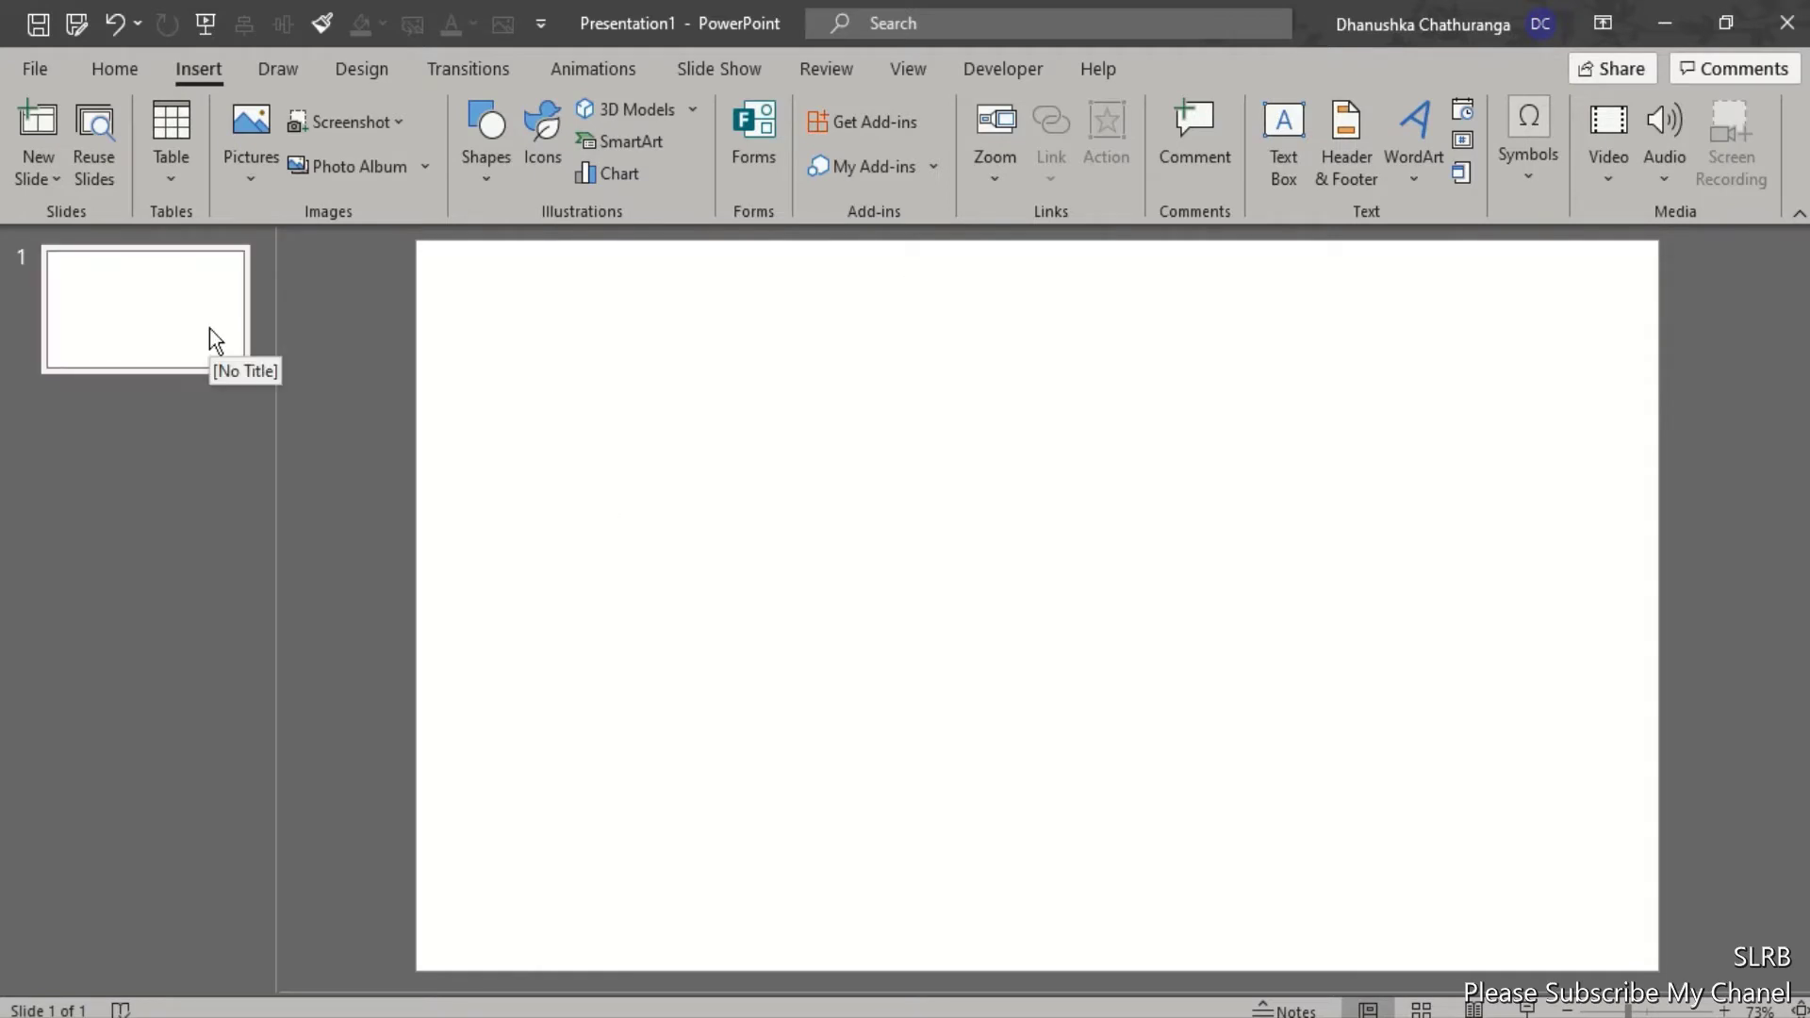
pyautogui.moveTo(278, 341); pyautogui.dragTo(176, 327)
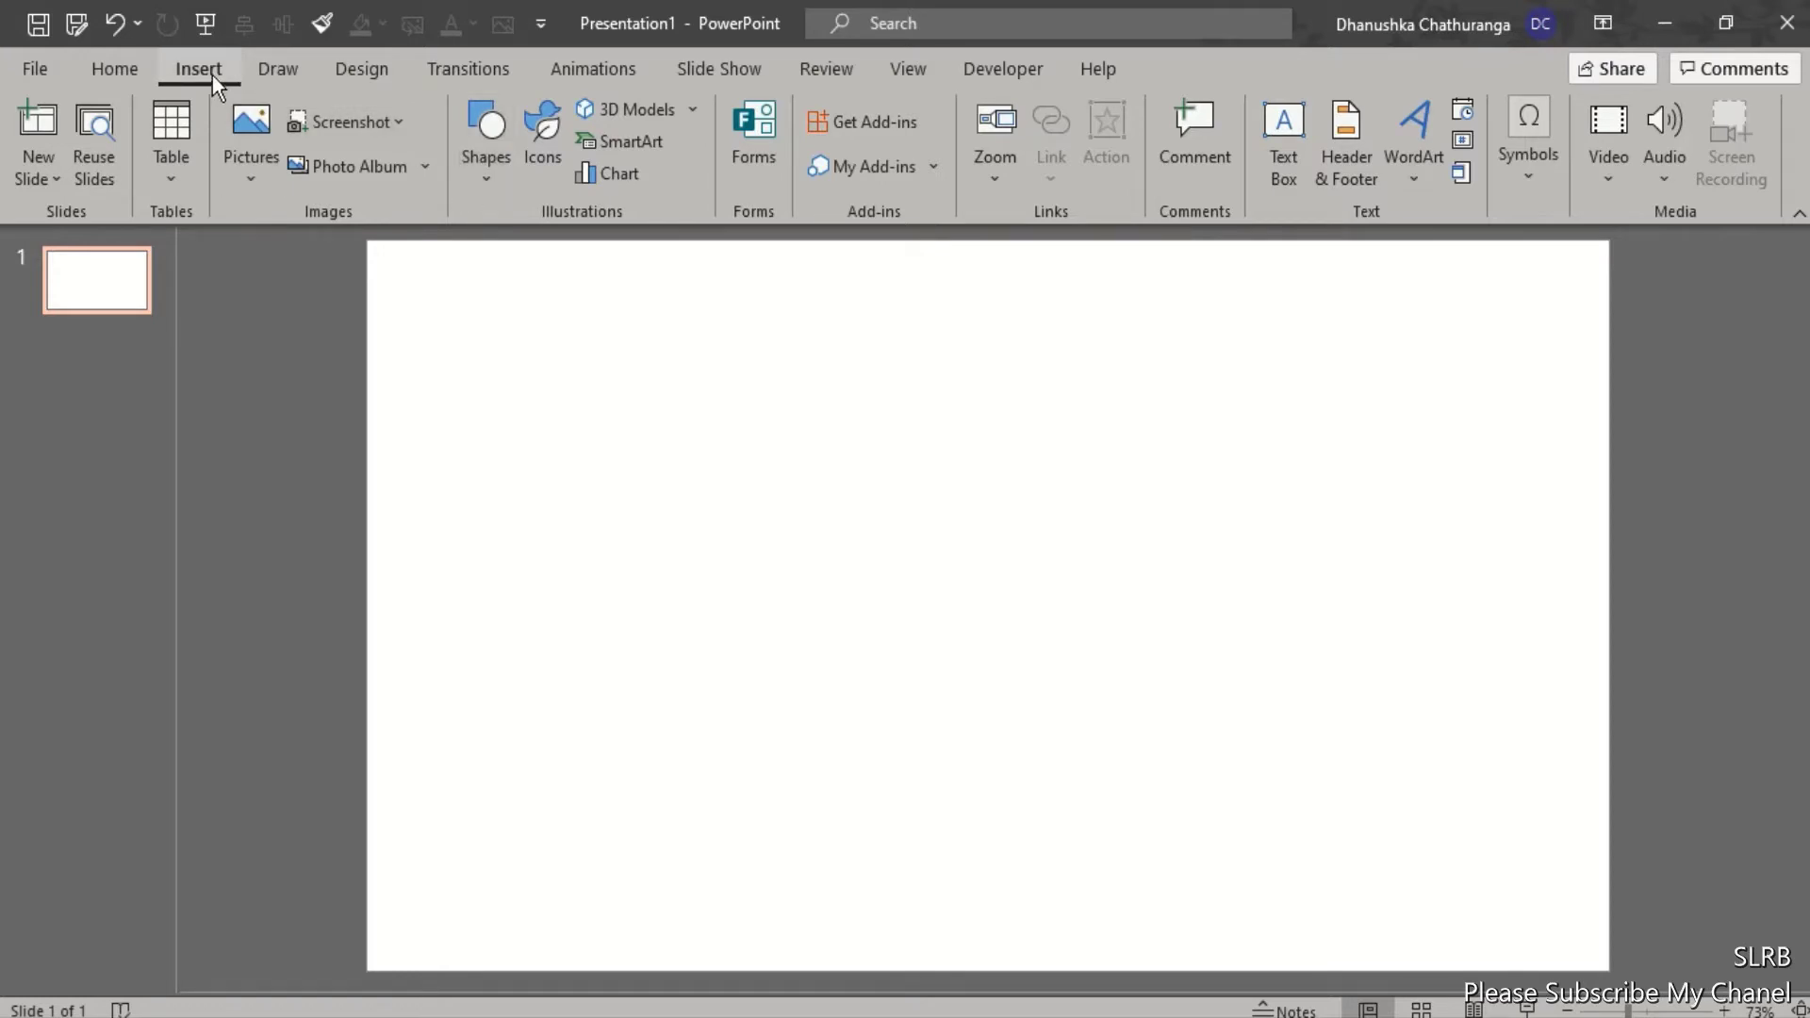
pyautogui.click(495, 172)
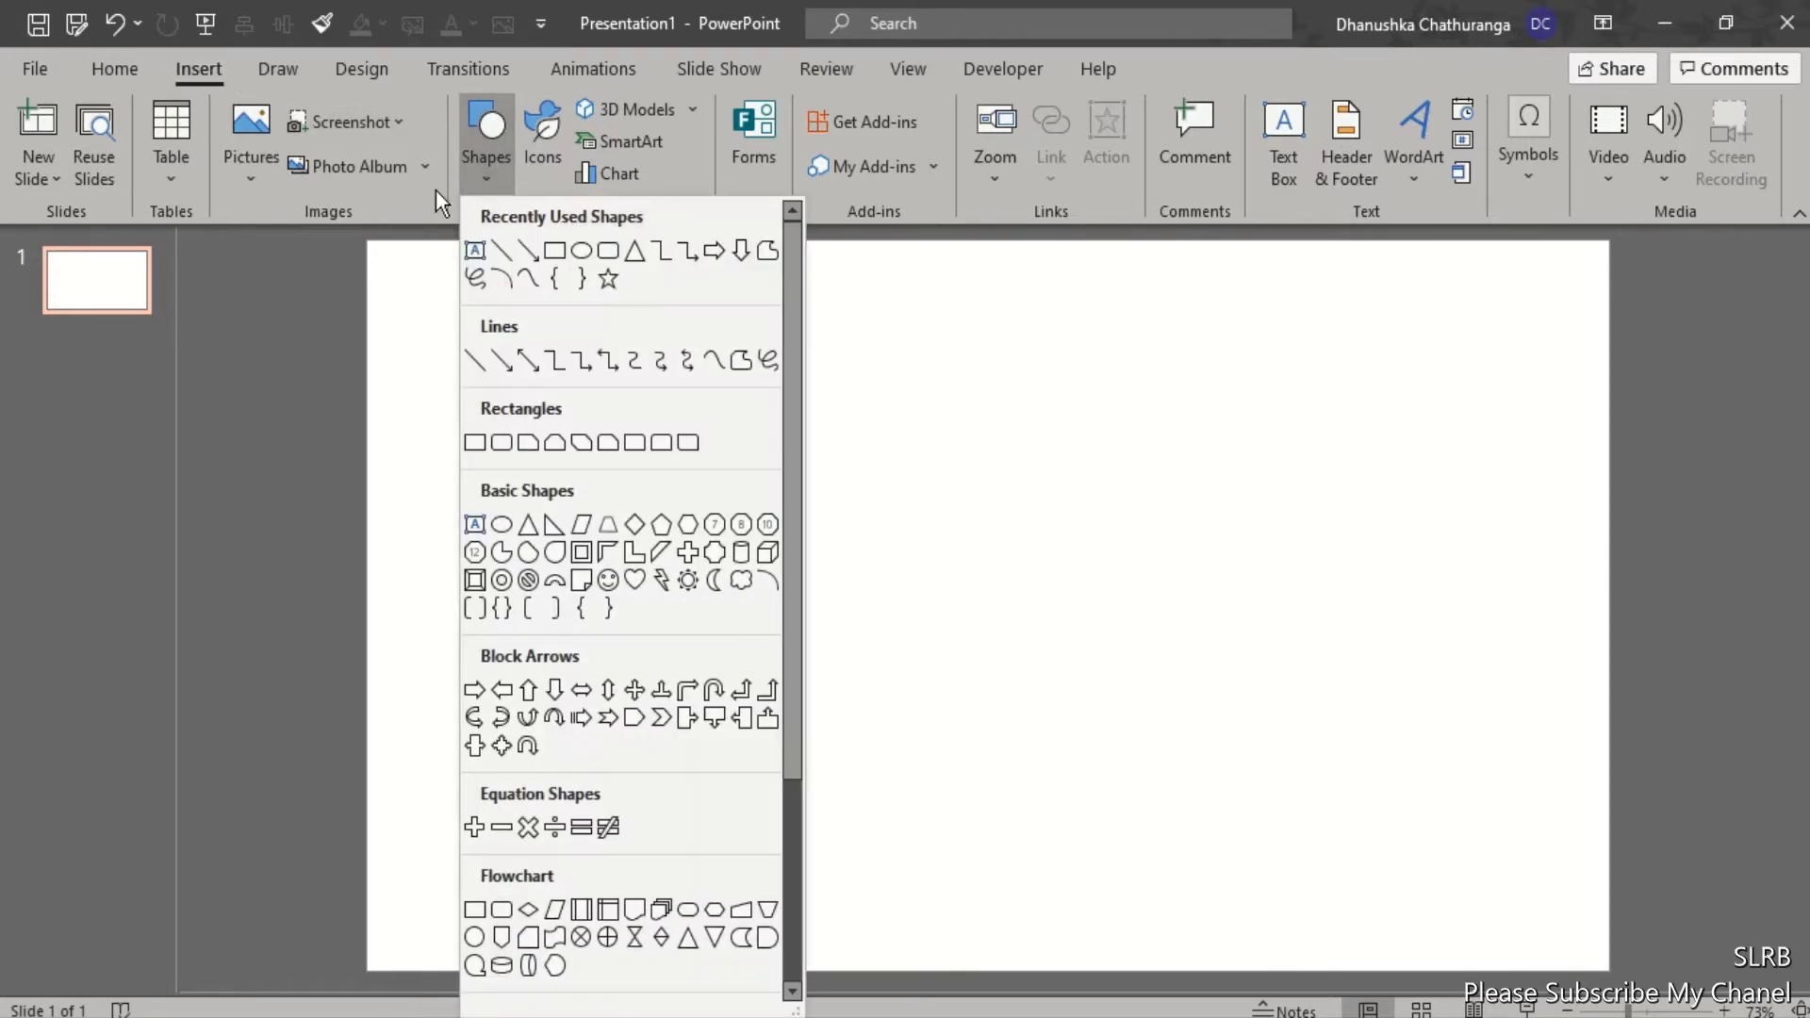
pyautogui.click(554, 251)
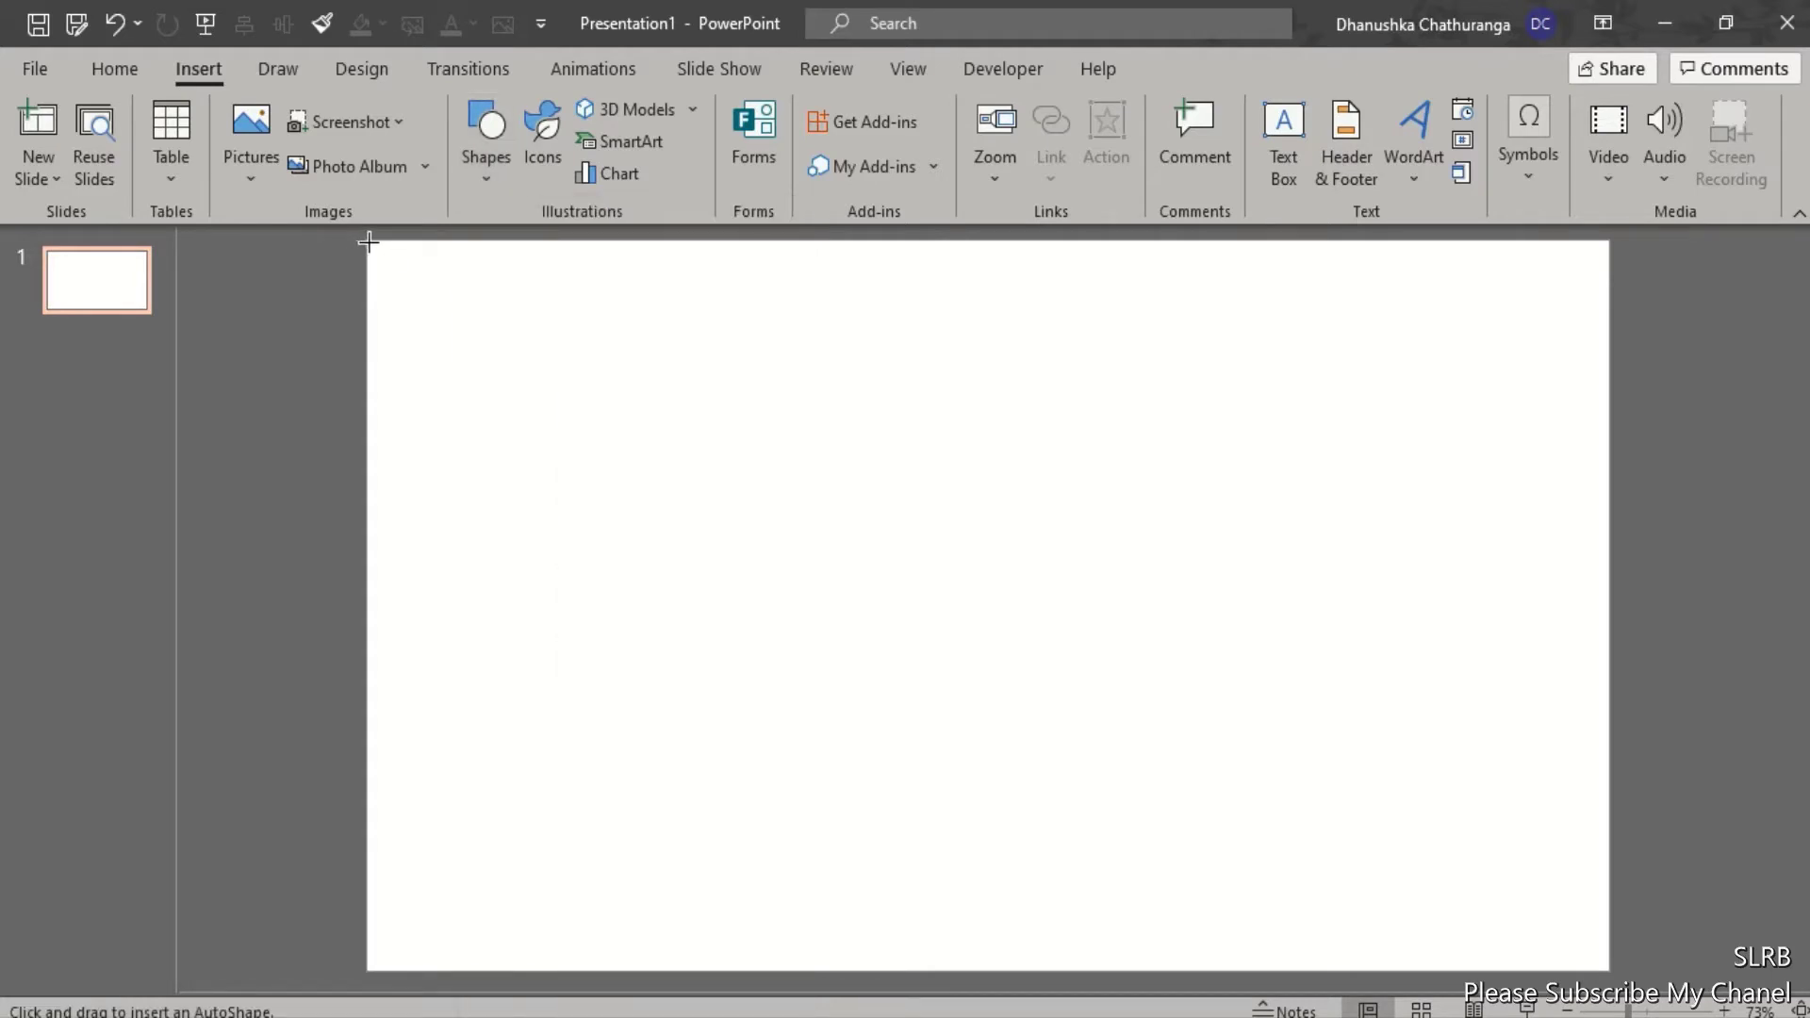
pyautogui.moveTo(366, 243)
pyautogui.mouseDown()
pyautogui.moveTo(1631, 963)
pyautogui.moveTo(1608, 969)
pyautogui.mouseUp()
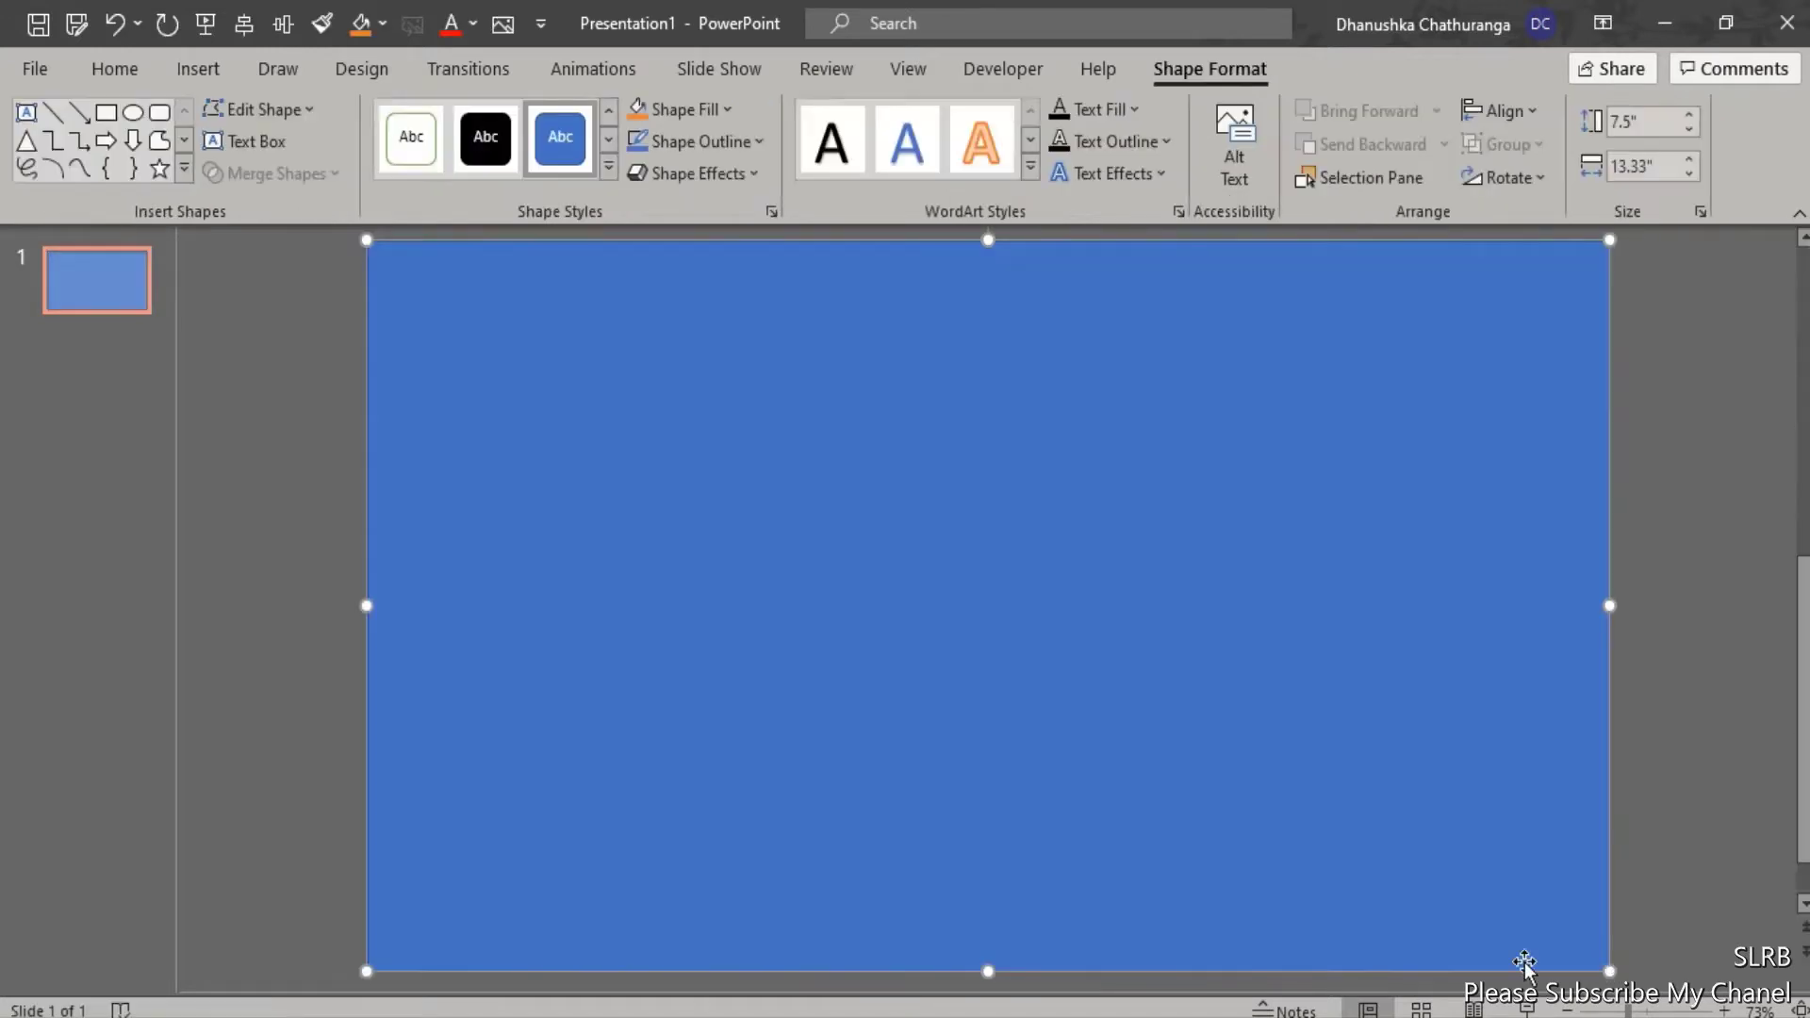
# Insert WordArt with white fill and blue outline, nudging it slightly up and left
pyautogui.click(190, 62)
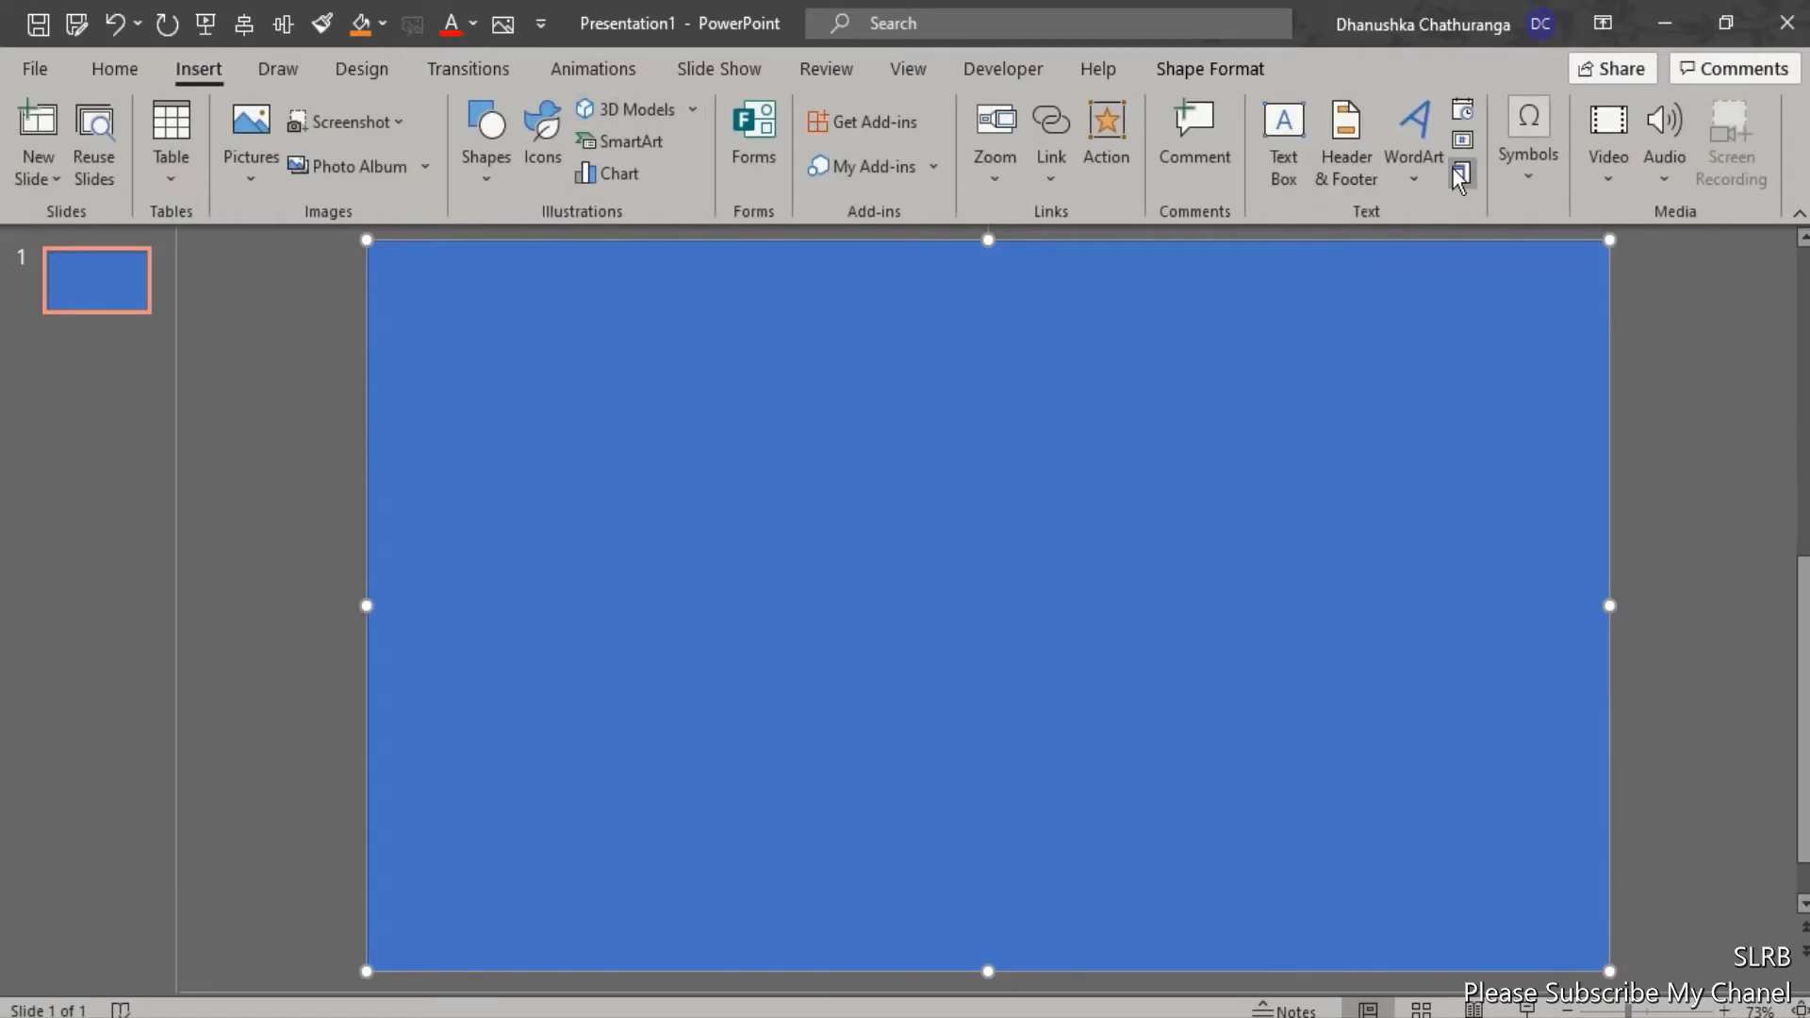
pyautogui.click(1416, 173)
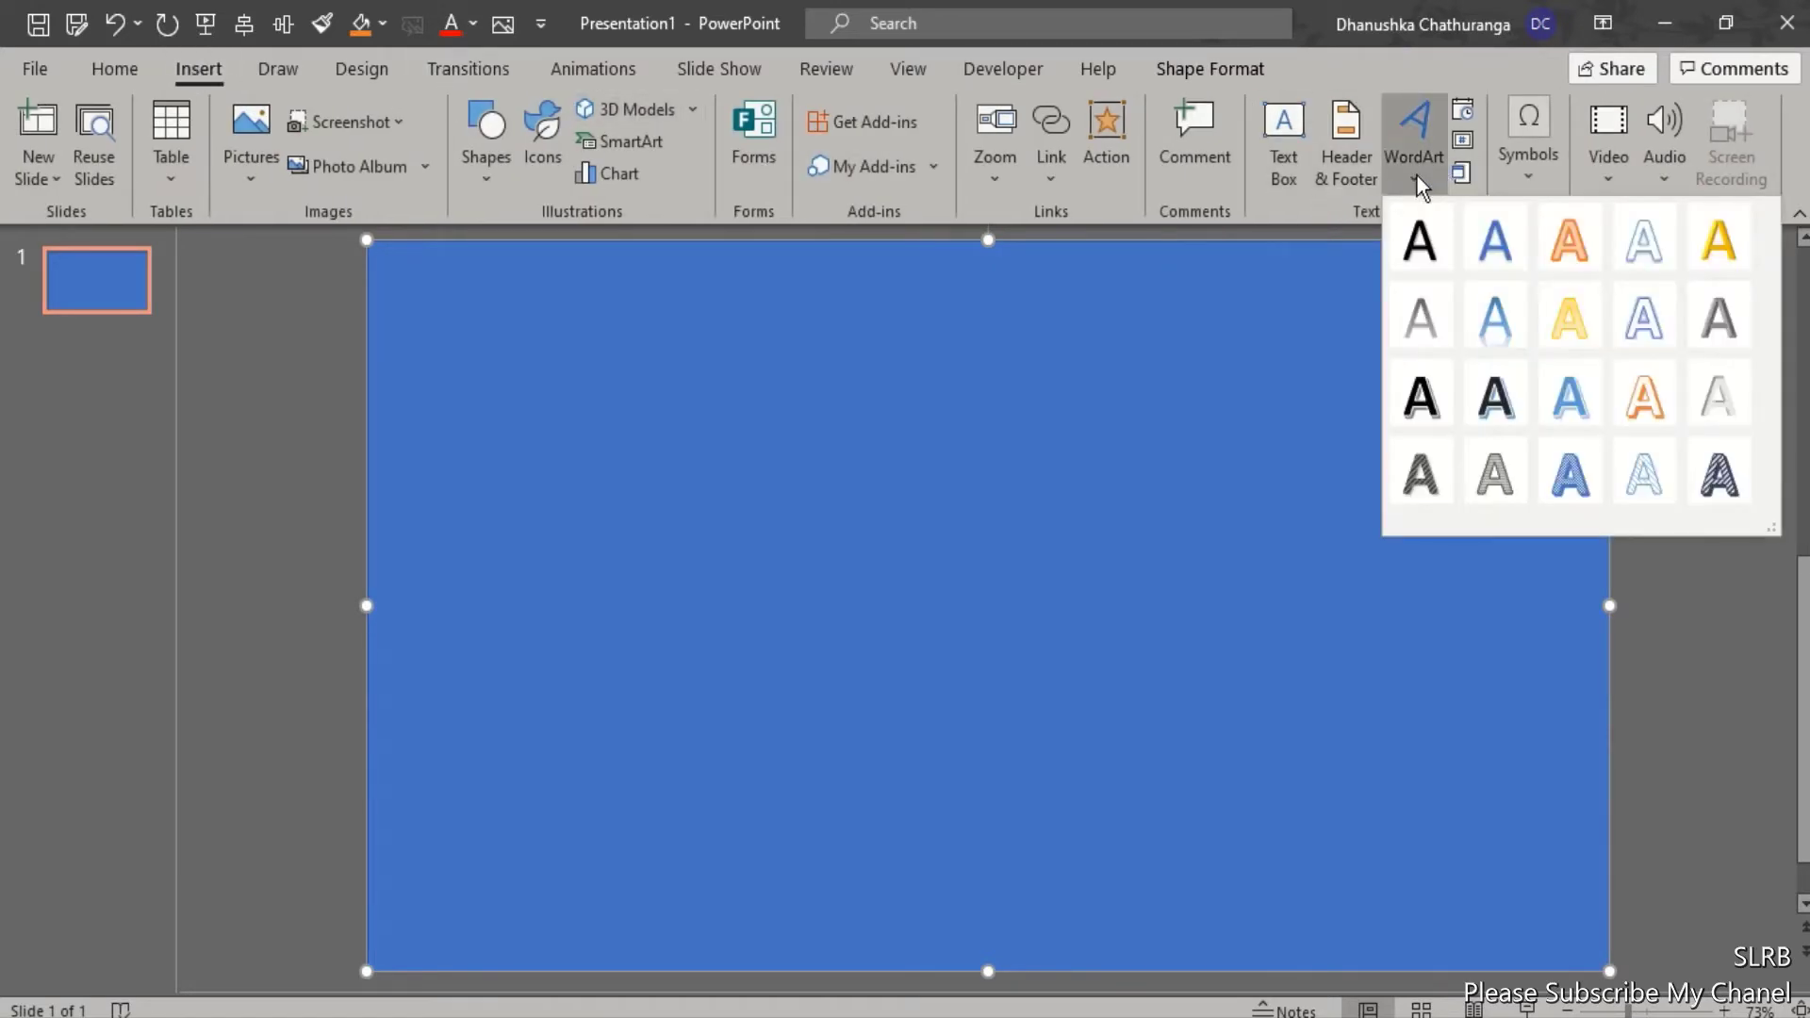
pyautogui.click(1647, 242)
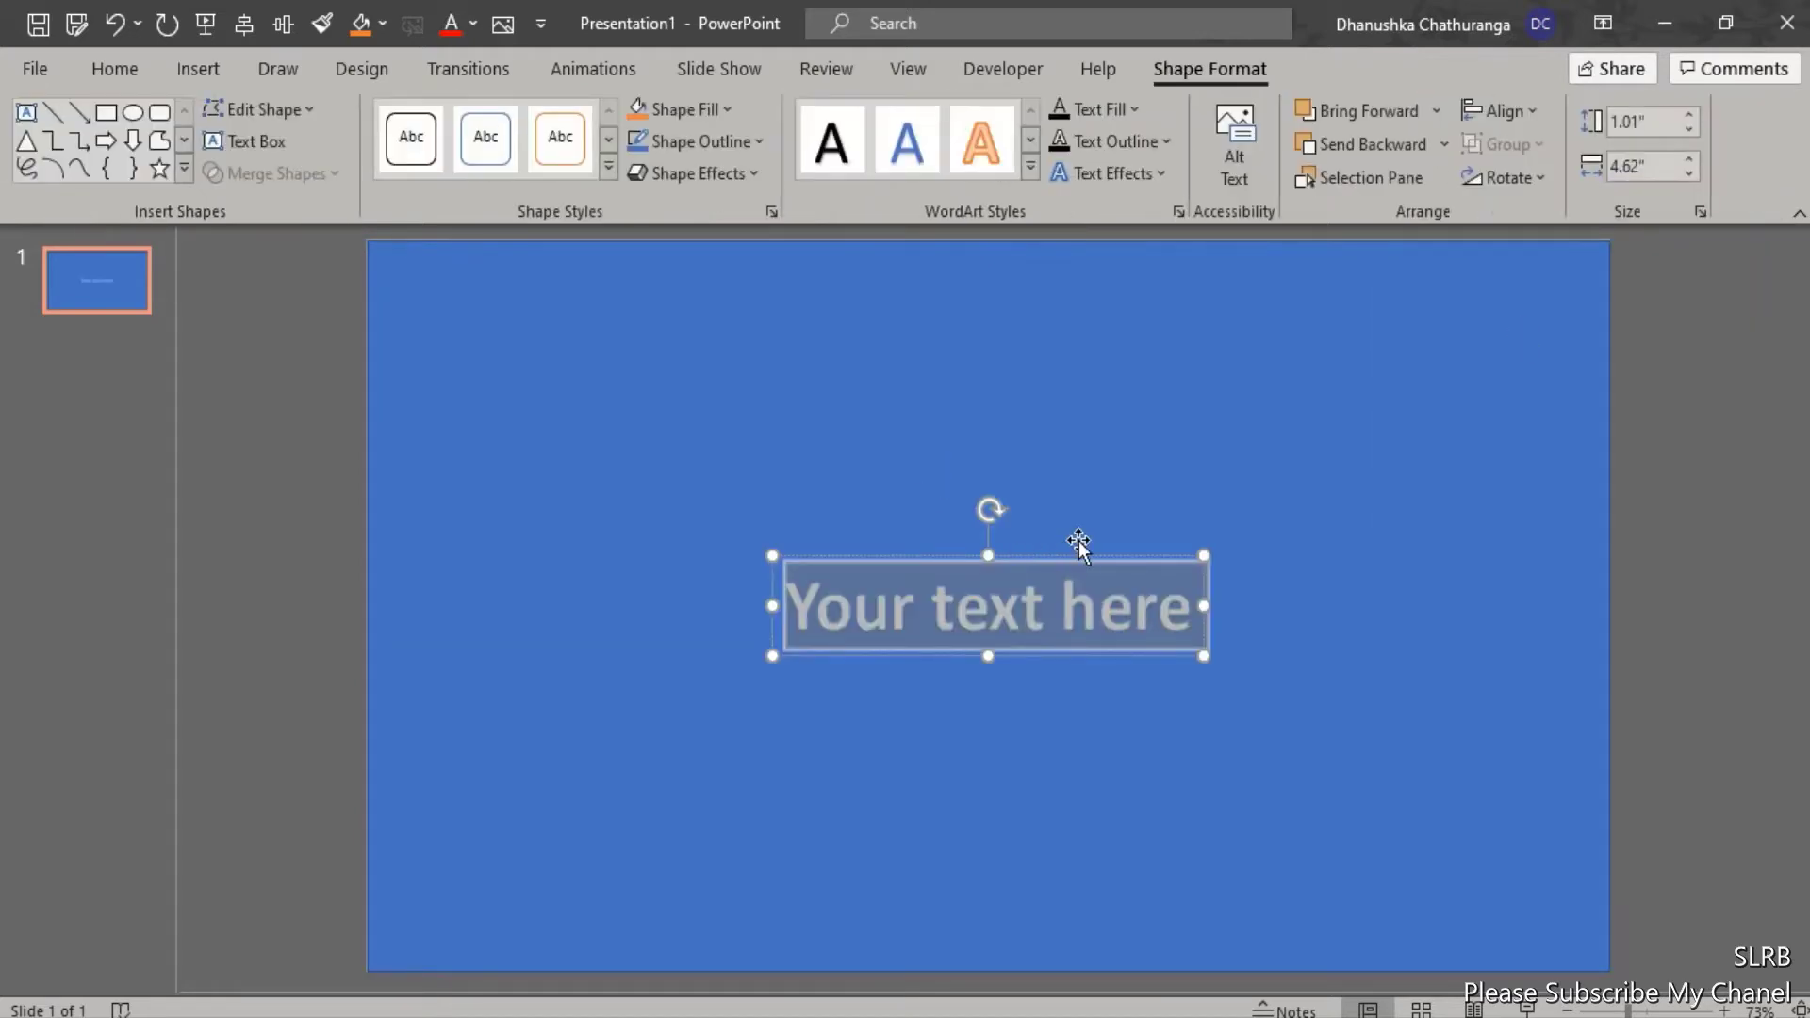
pyautogui.moveTo(1077, 542)
pyautogui.mouseDown()
pyautogui.moveTo(992, 504)
pyautogui.moveTo(1066, 521)
pyautogui.mouseUp()
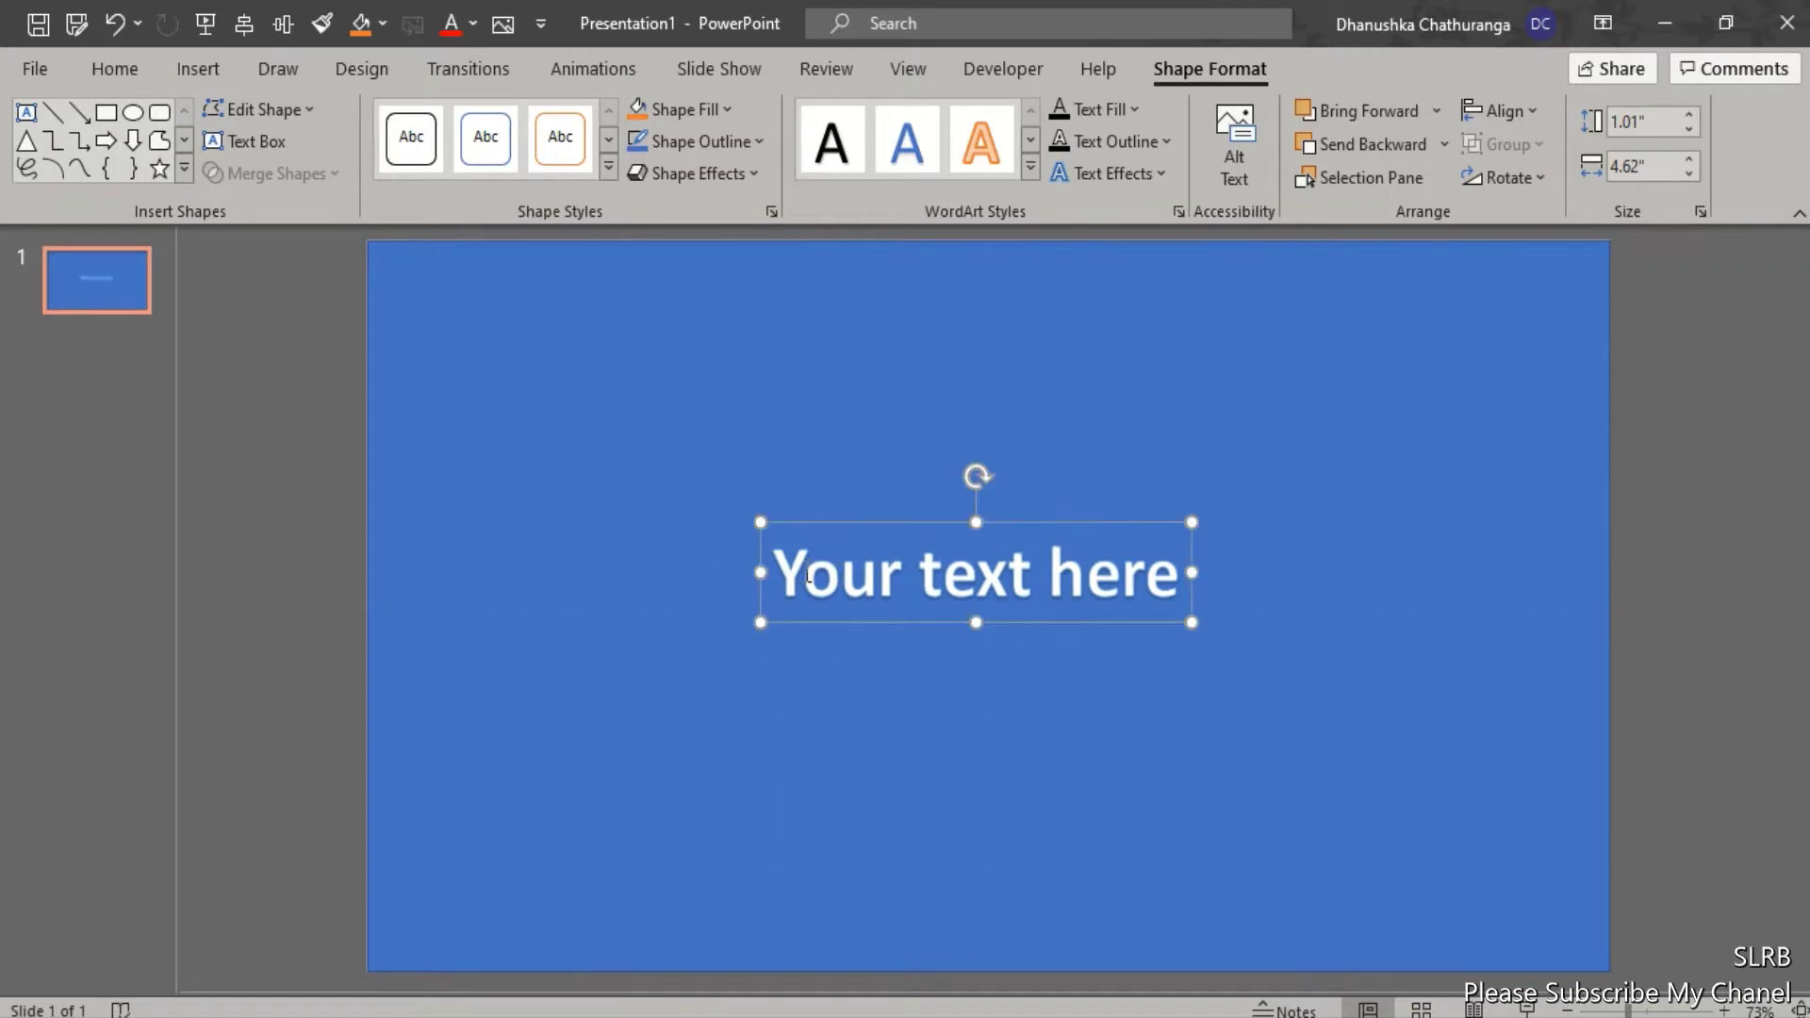
# Replace the placeholder with 'SRI LANKA' and 'Wonder of Asia' on a second line
pyautogui.moveTo(790, 566); pyautogui.dragTo(1244, 638)
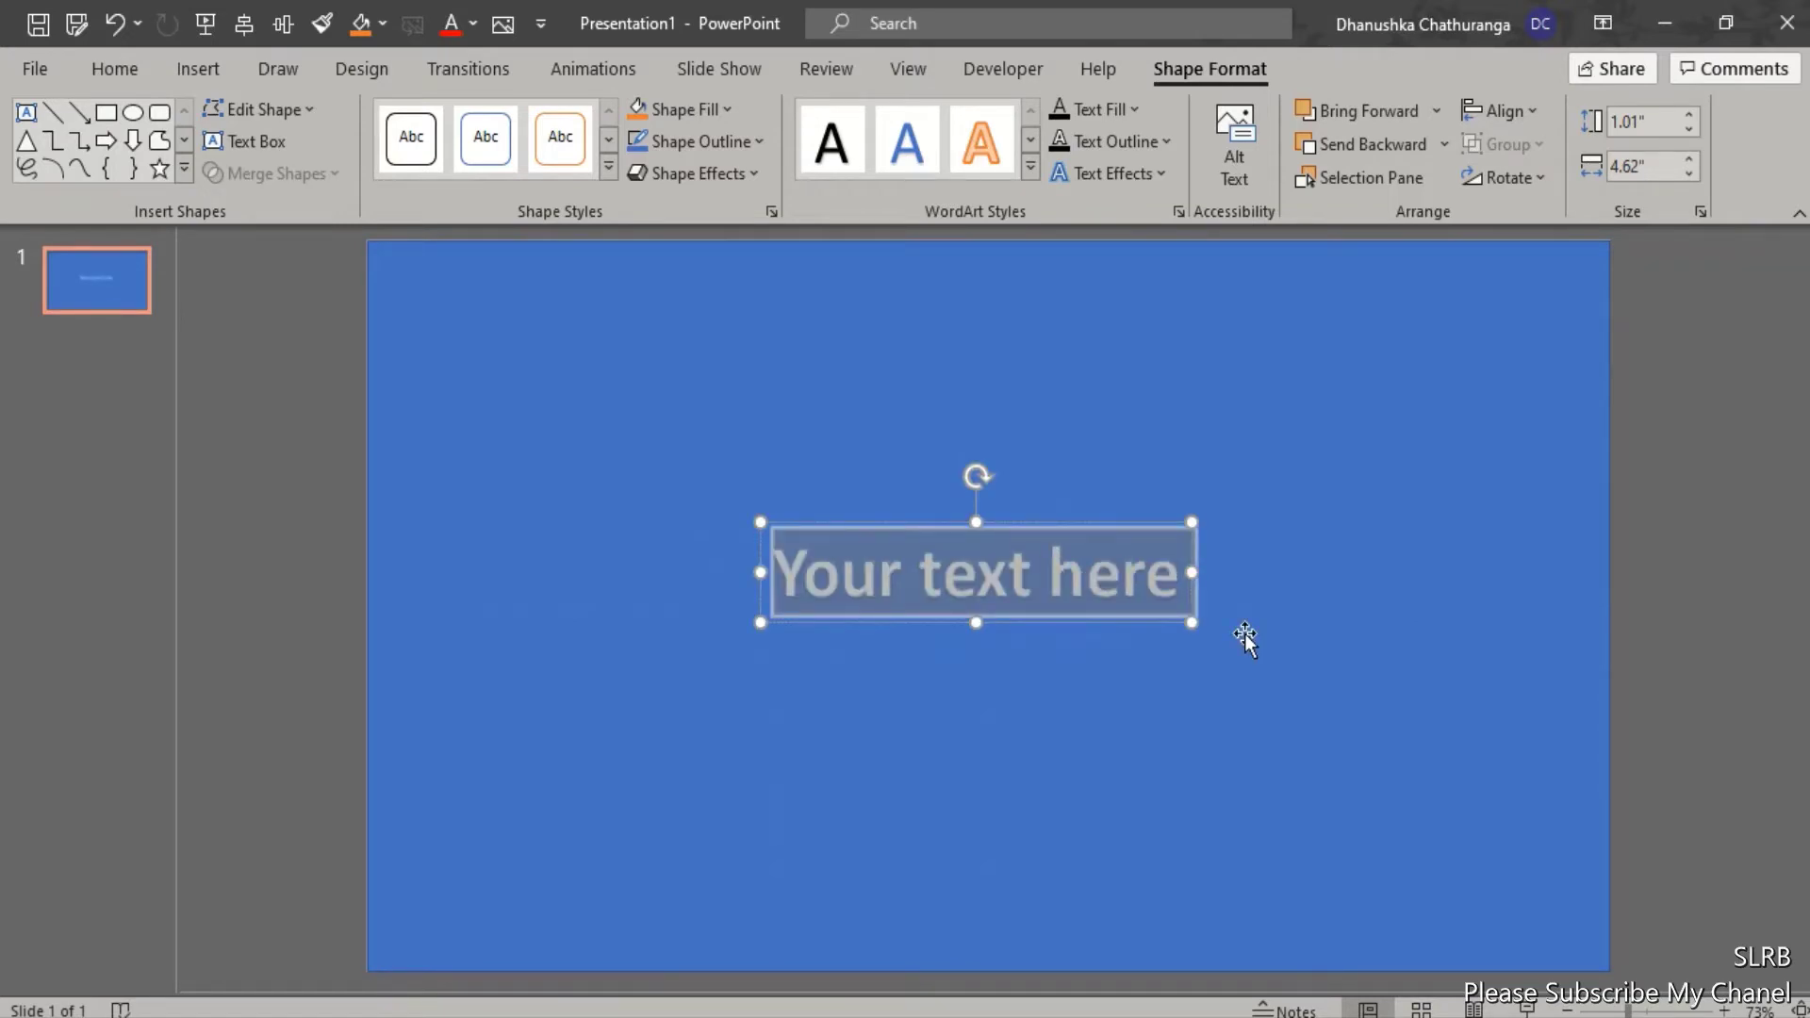
pyautogui.write('S')
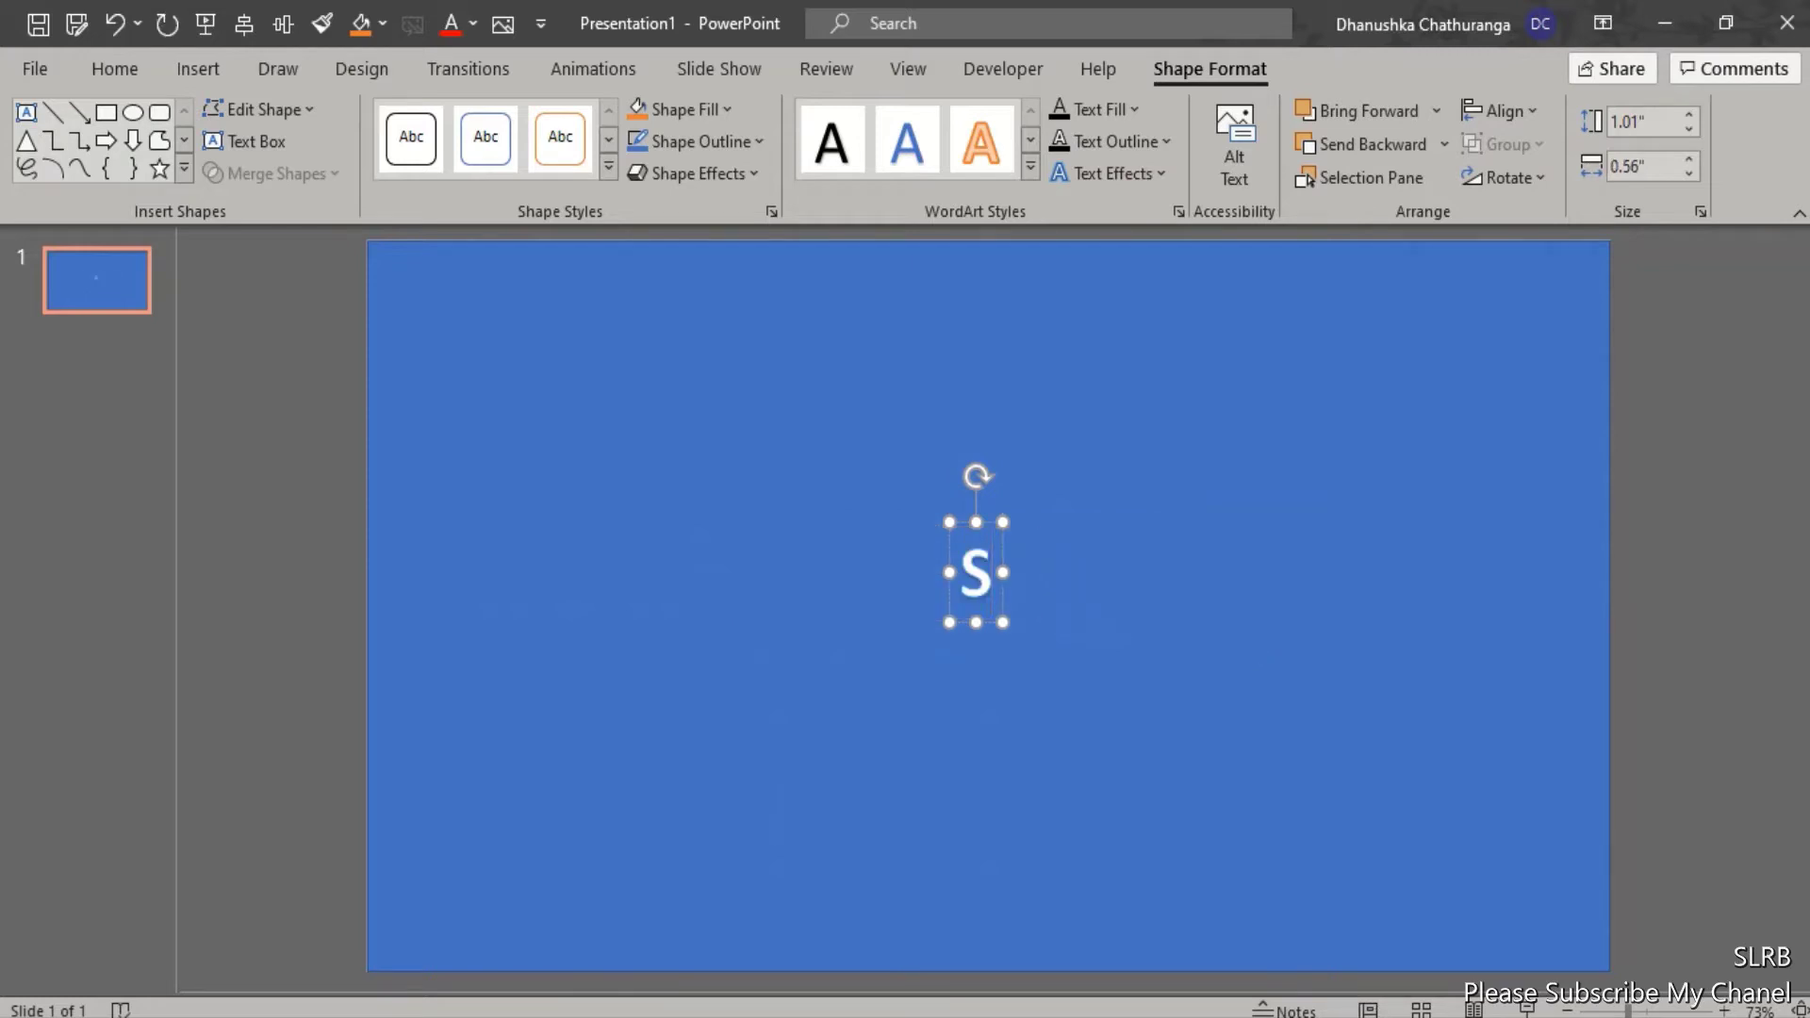
pyautogui.write('RL')
pyautogui.press('BackSpace')
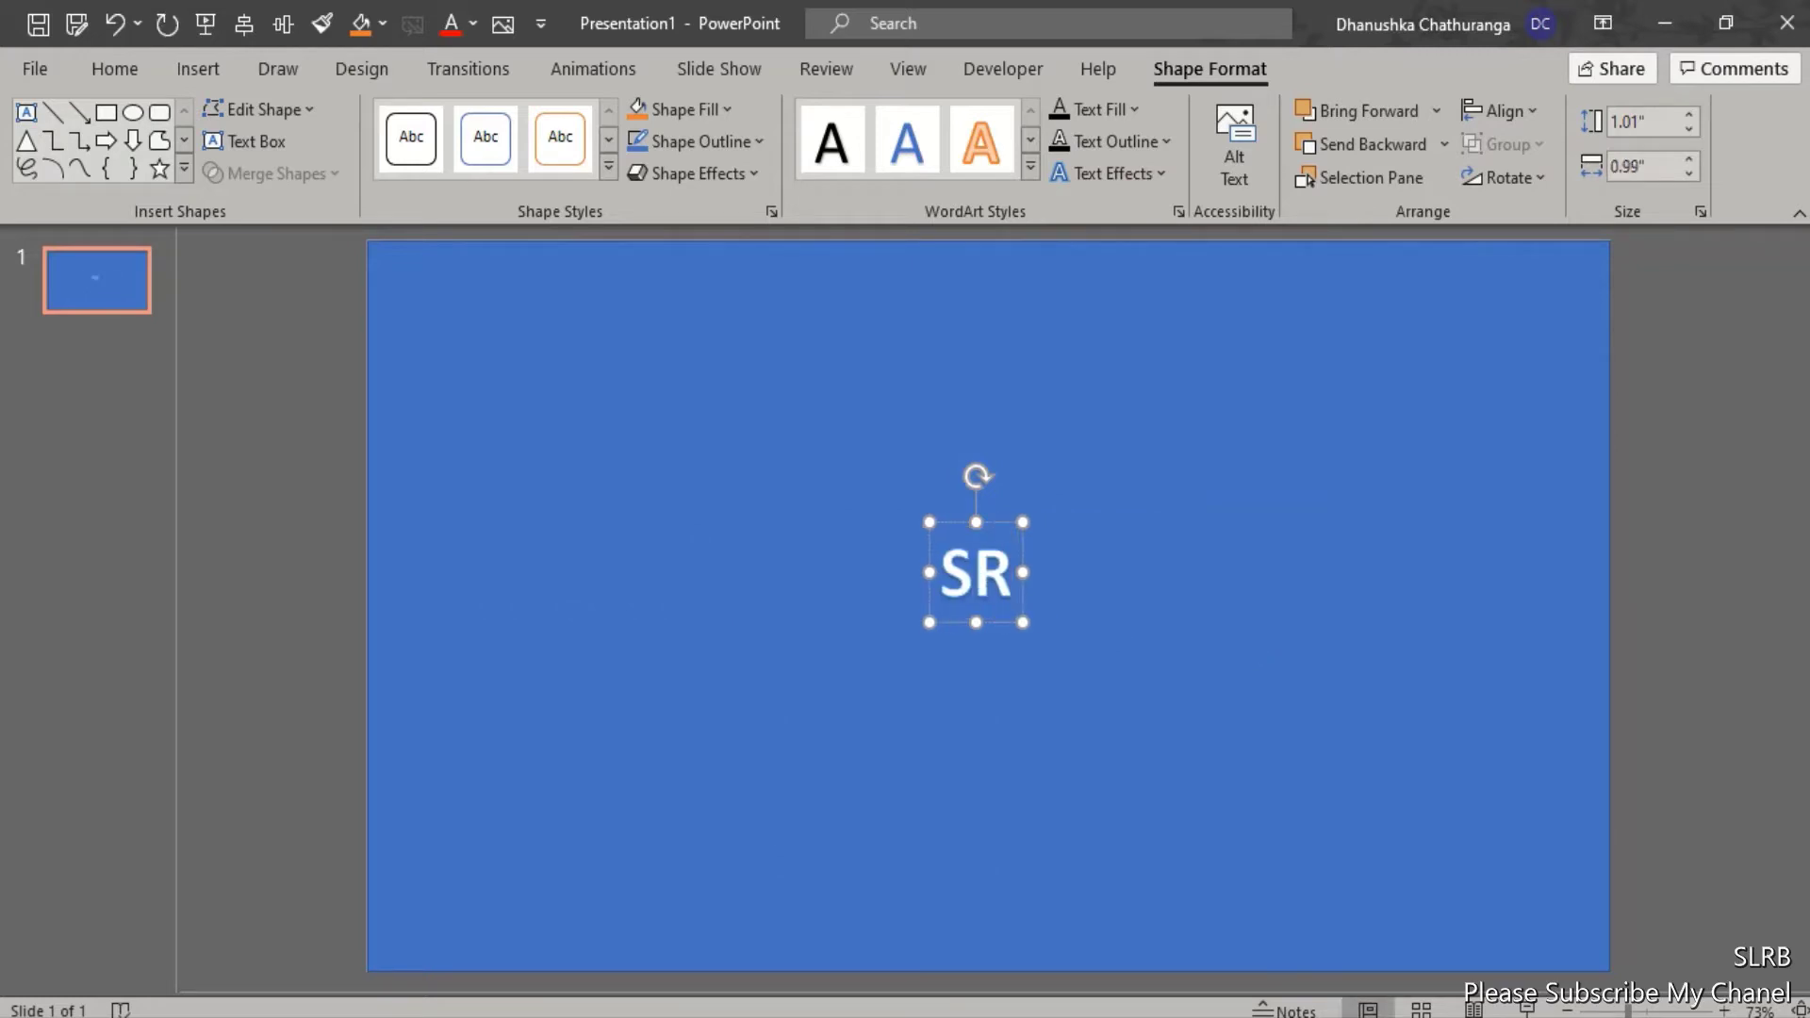
pyautogui.press('BackSpace')
pyautogui.write('RI')
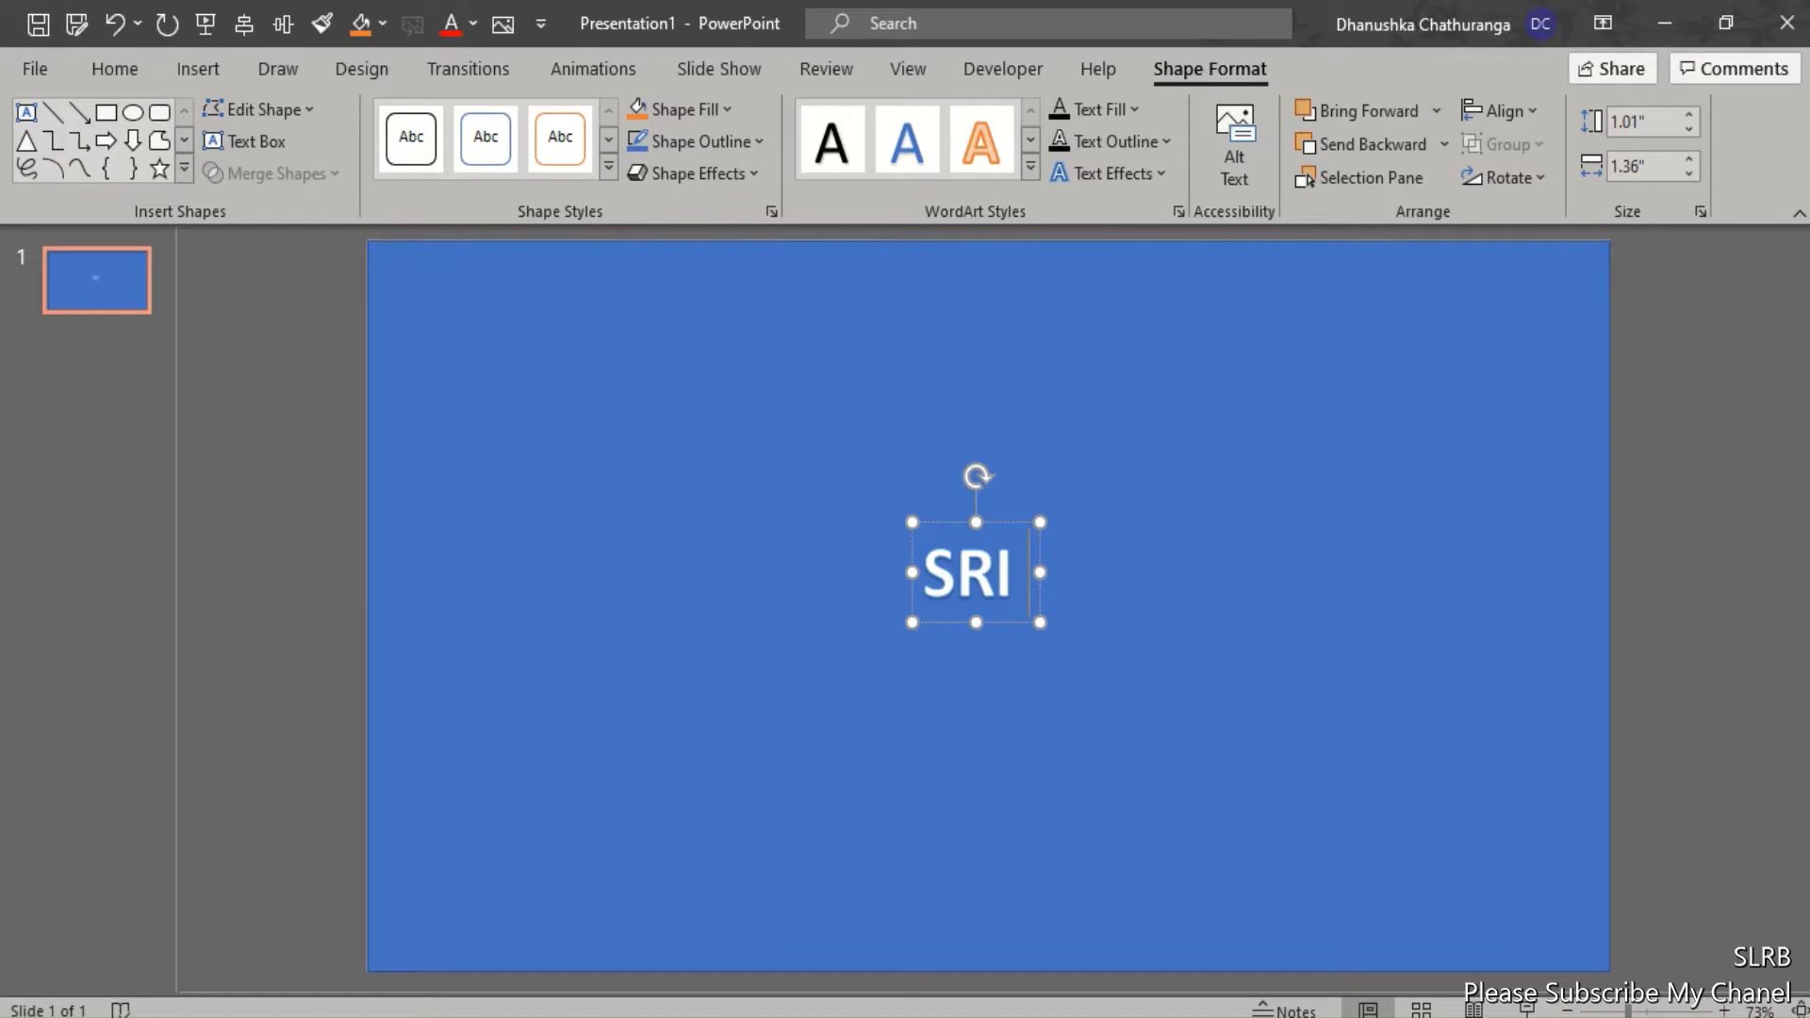
pyautogui.write(' LANKA')
pyautogui.press('Return')
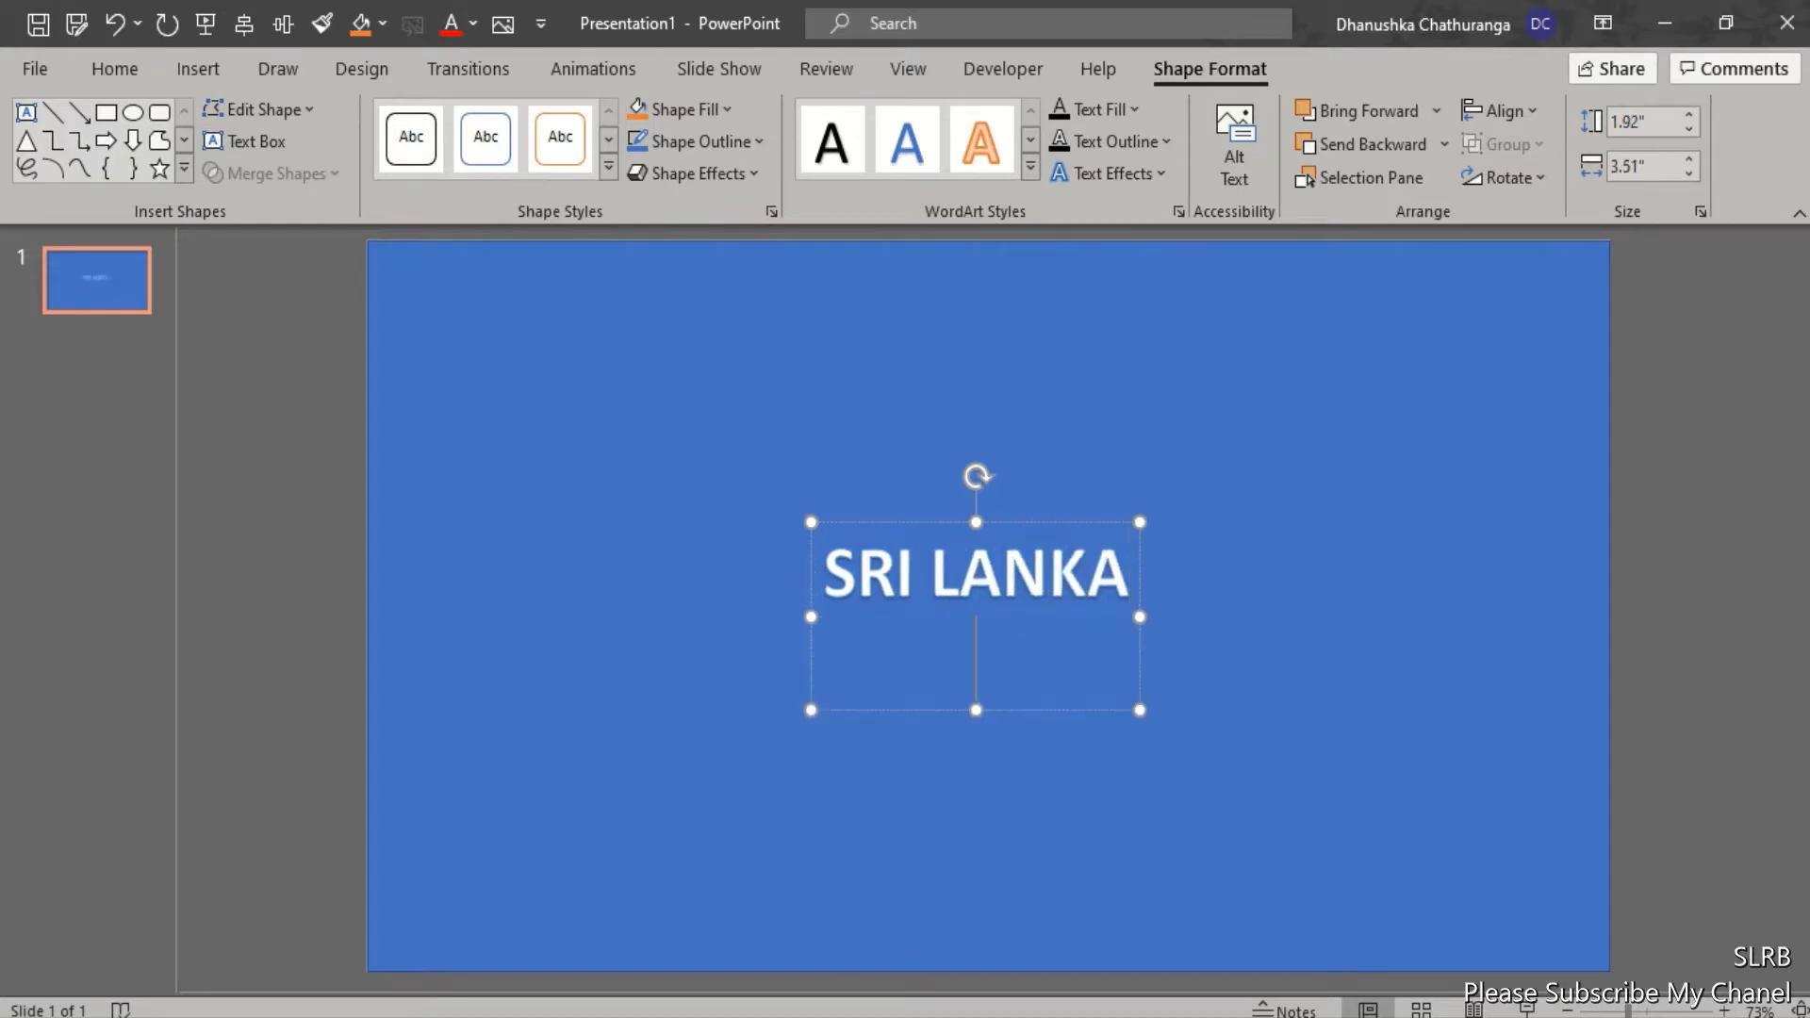
pyautogui.write('W')
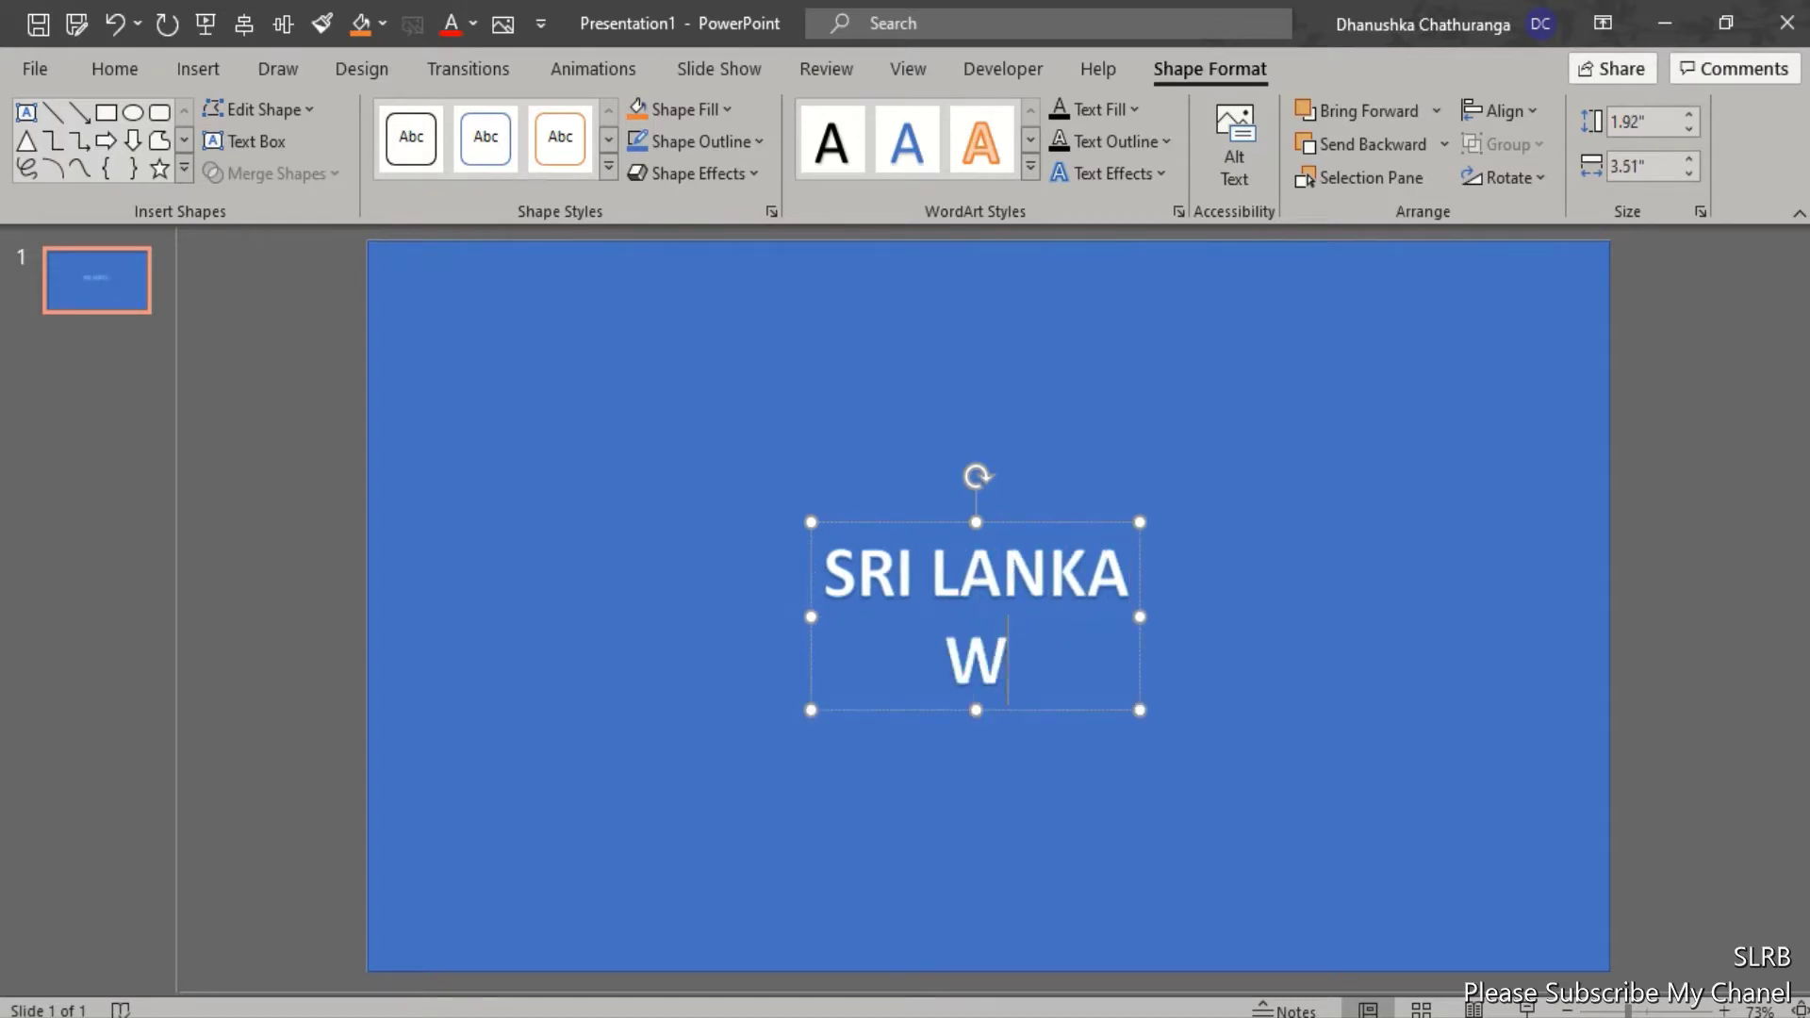
pyautogui.write('on')
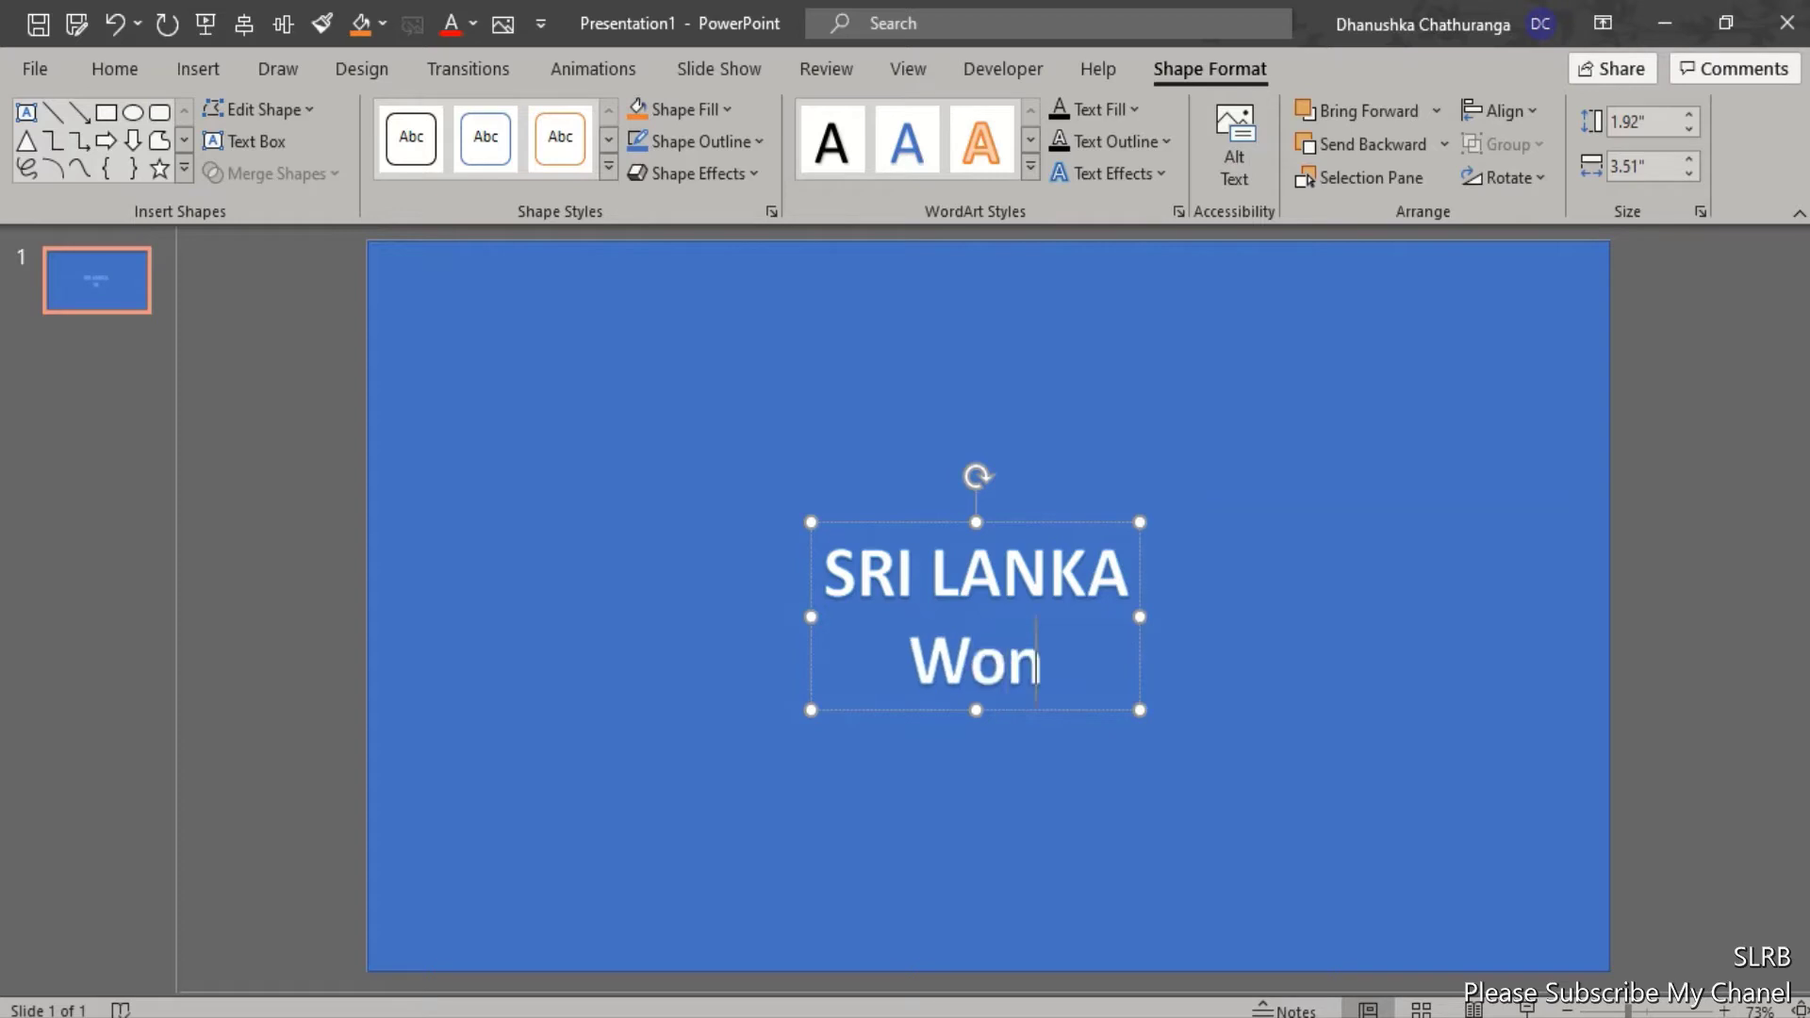
pyautogui.write('der of')
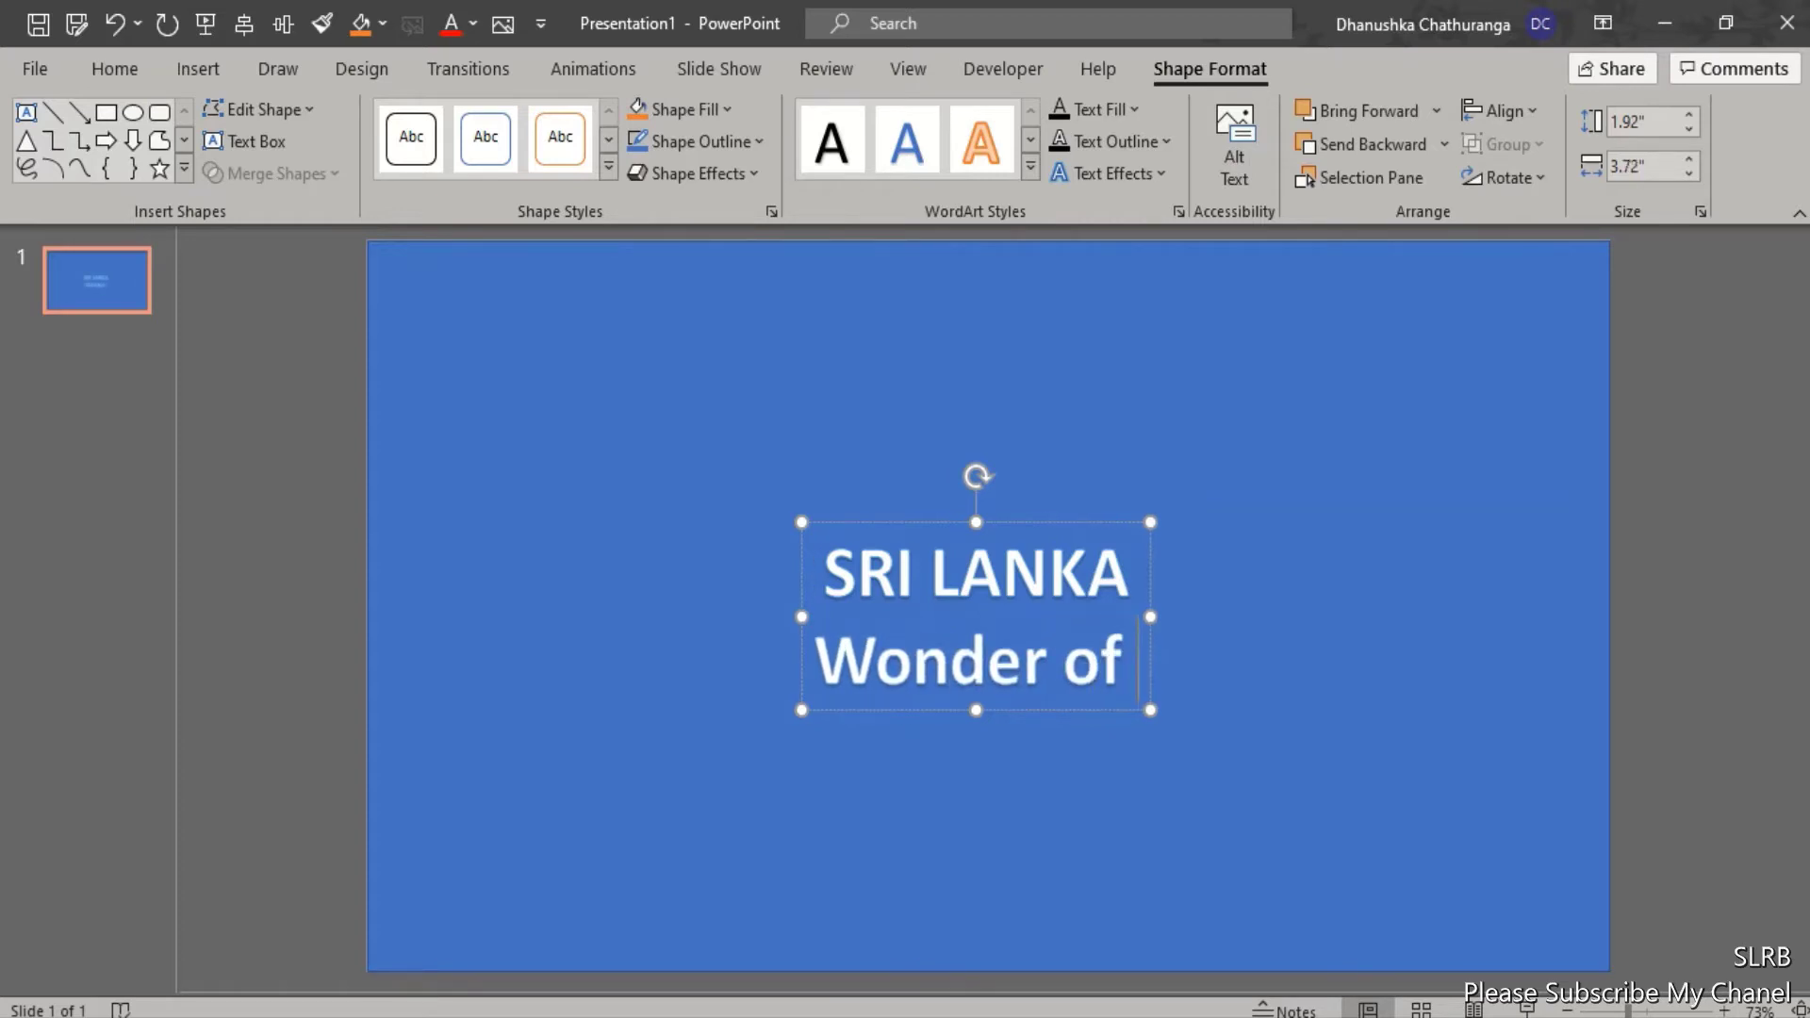
pyautogui.write(' asia')
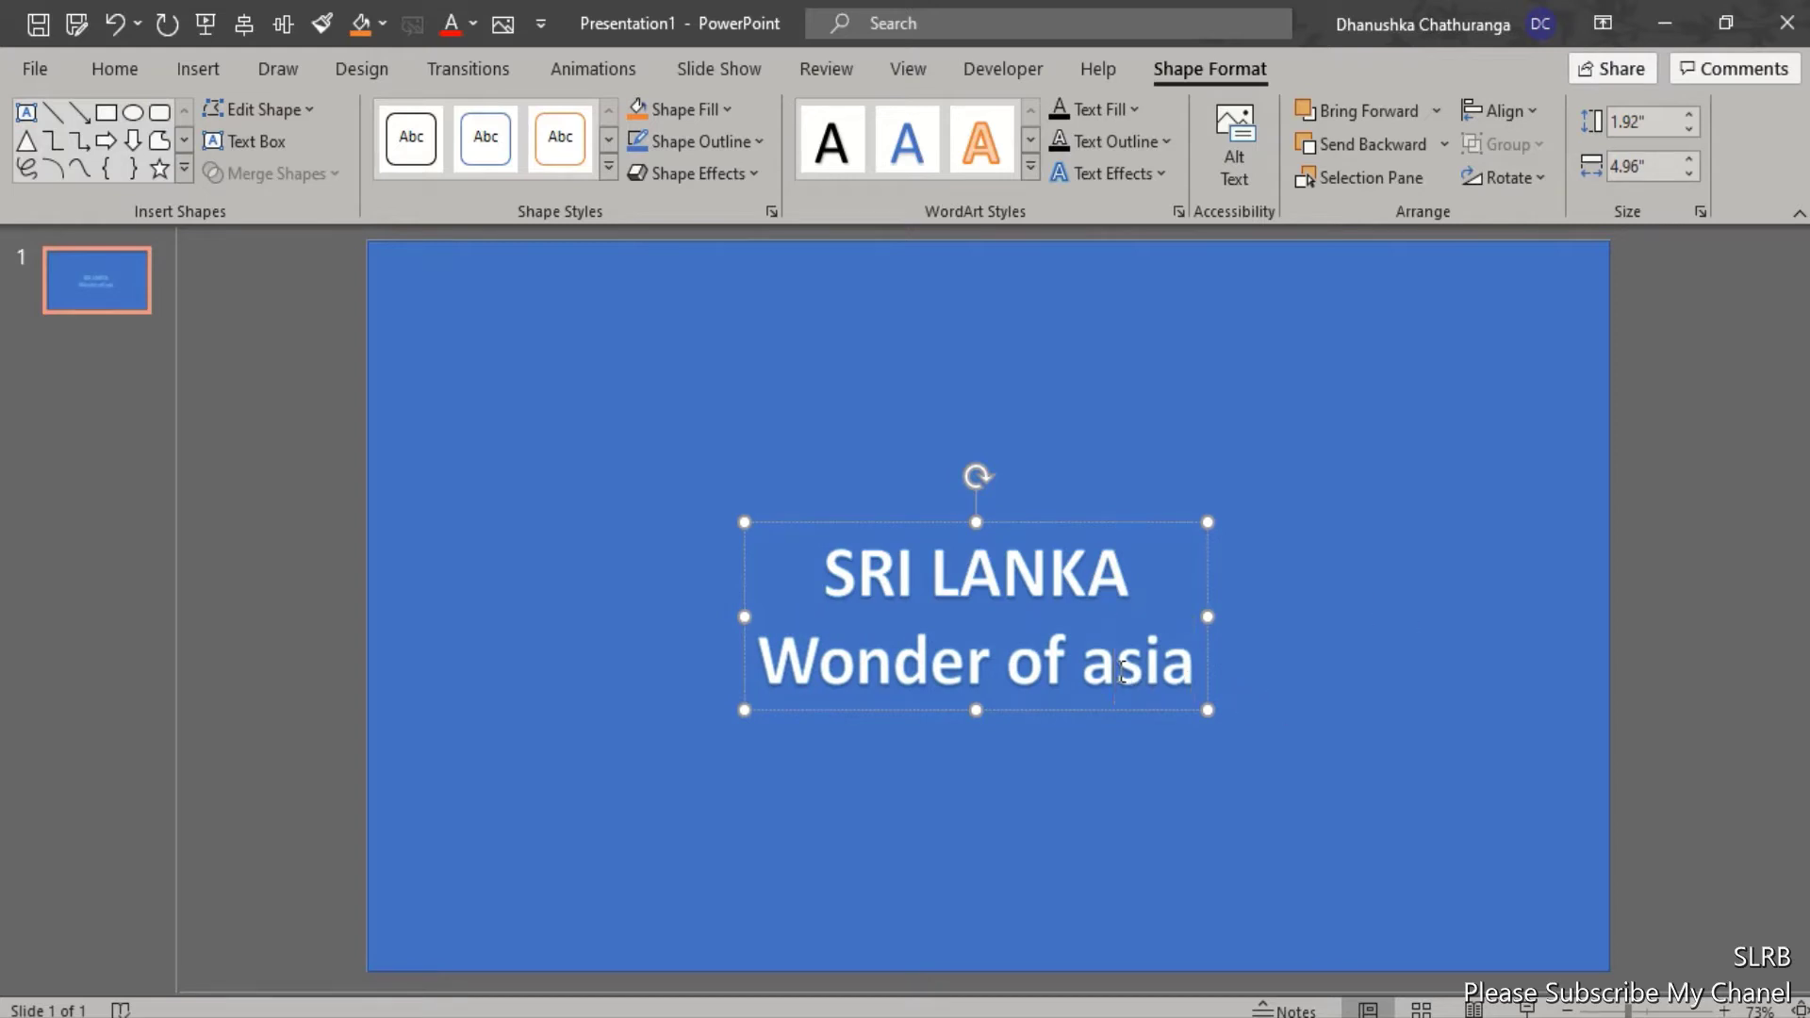
pyautogui.press('BackSpace')
# Finish 'Asia' and enlarge the SRI LANKA line to 166 pt
pyautogui.write('A')
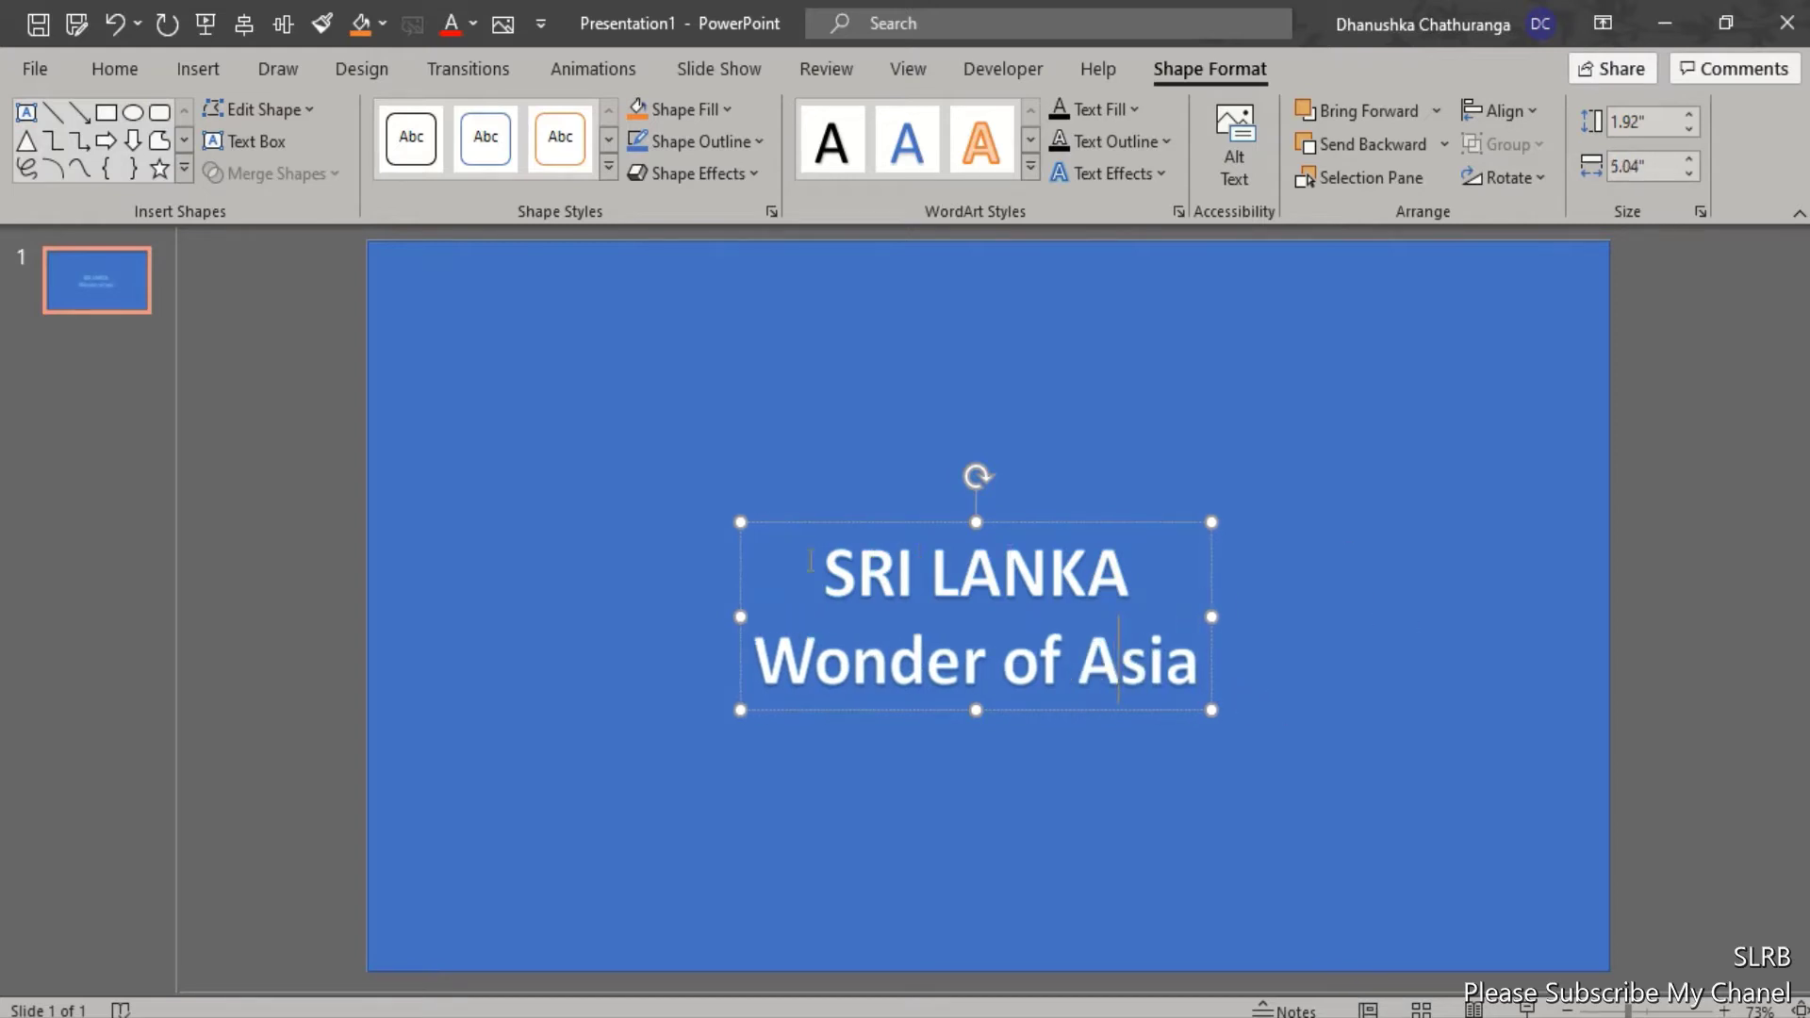
pyautogui.moveTo(826, 567); pyautogui.dragTo(1145, 580)
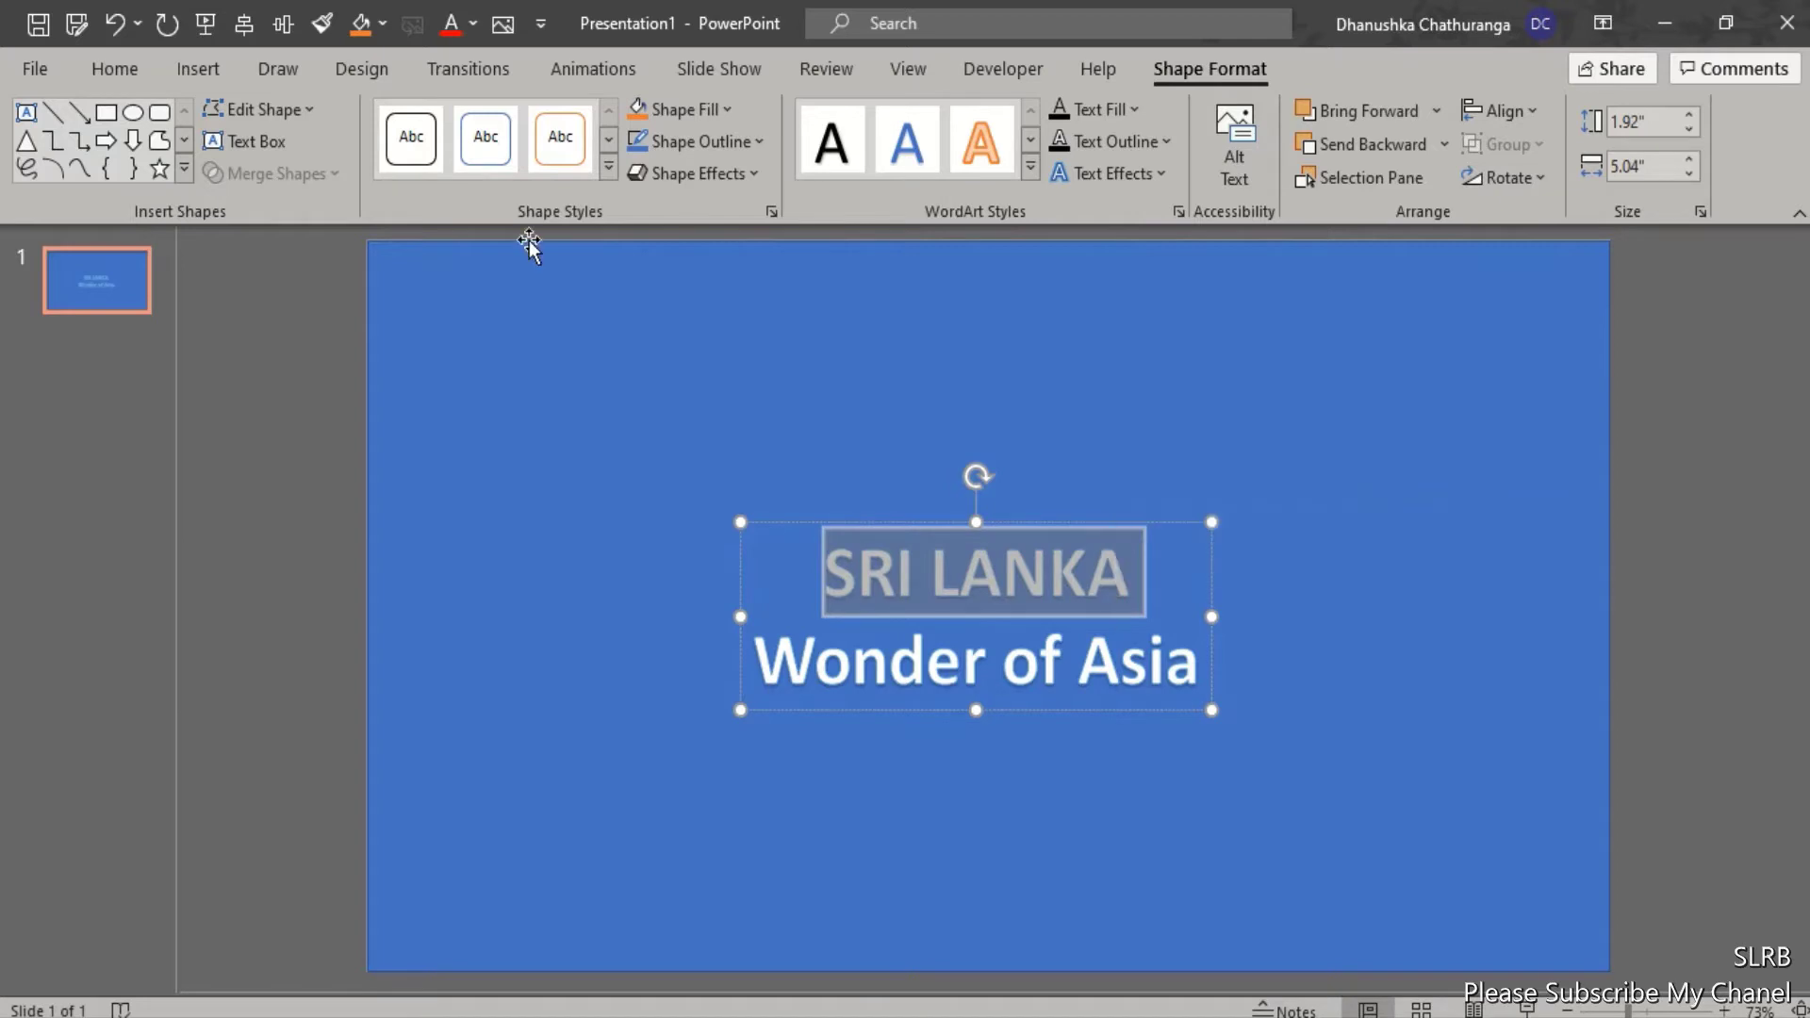
pyautogui.click(118, 71)
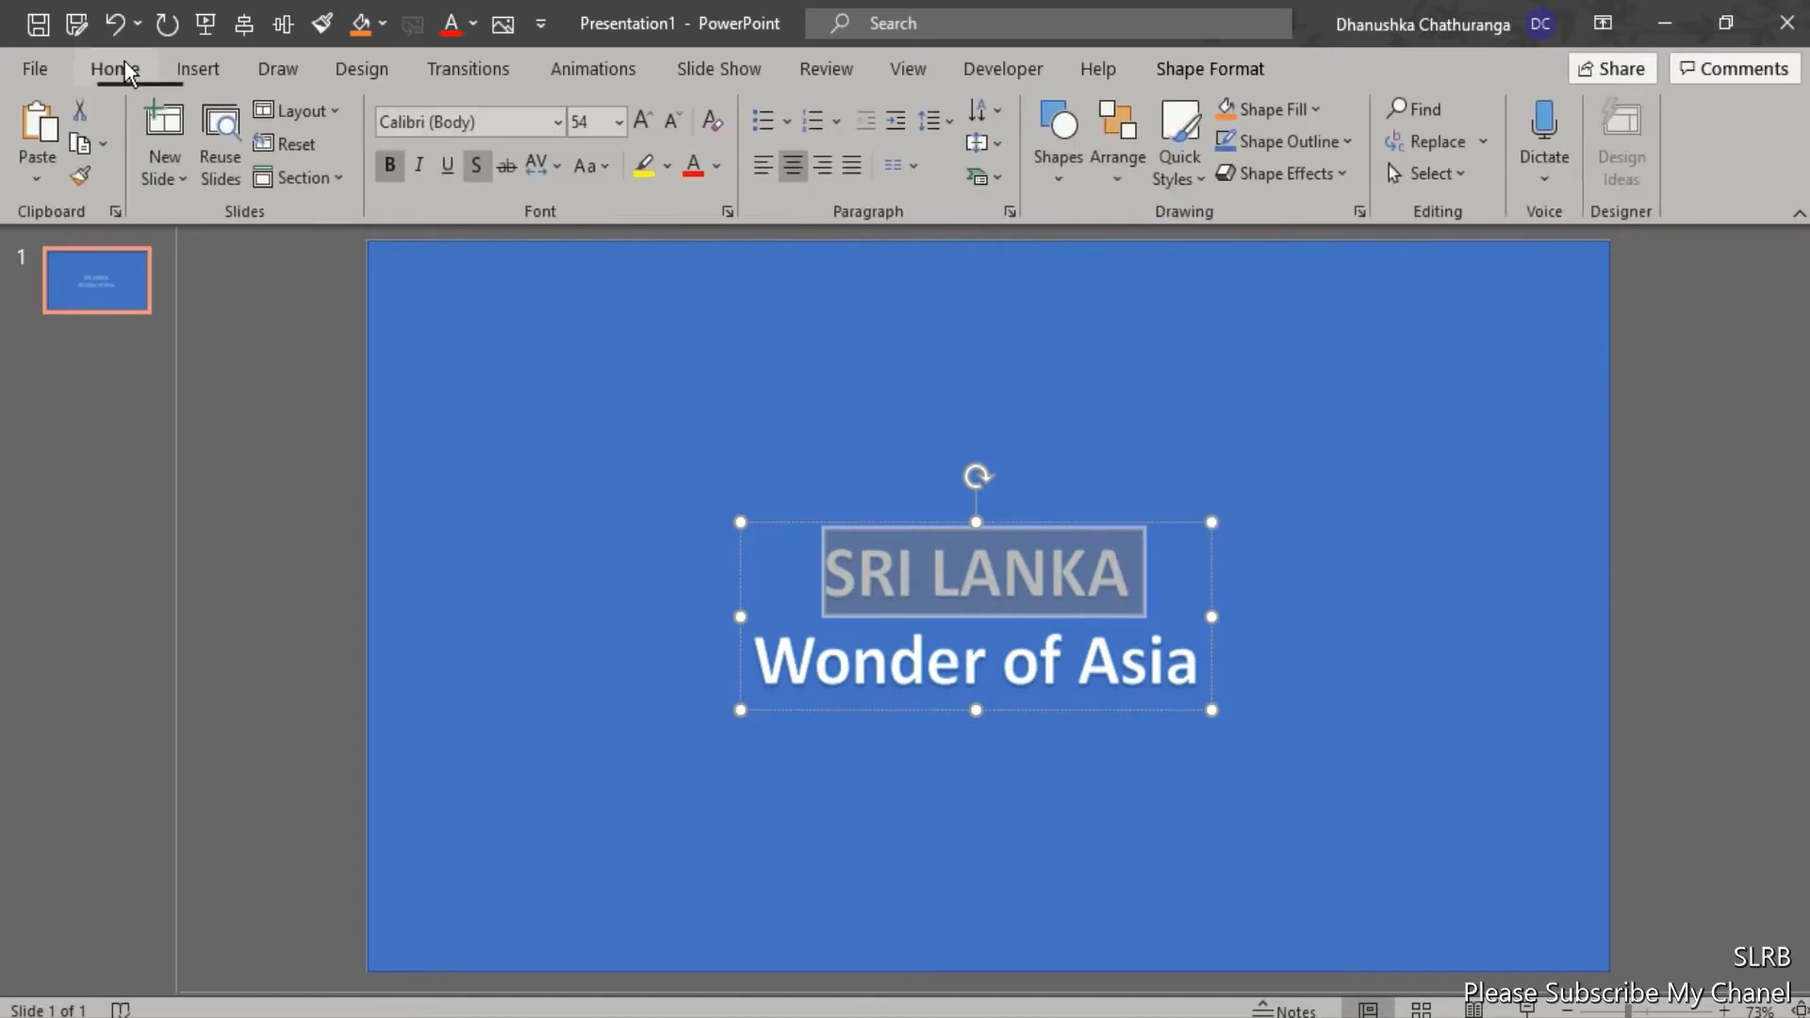
pyautogui.click(642, 121)
pyautogui.click(642, 122)
pyautogui.click(642, 122)
pyautogui.click(642, 122)
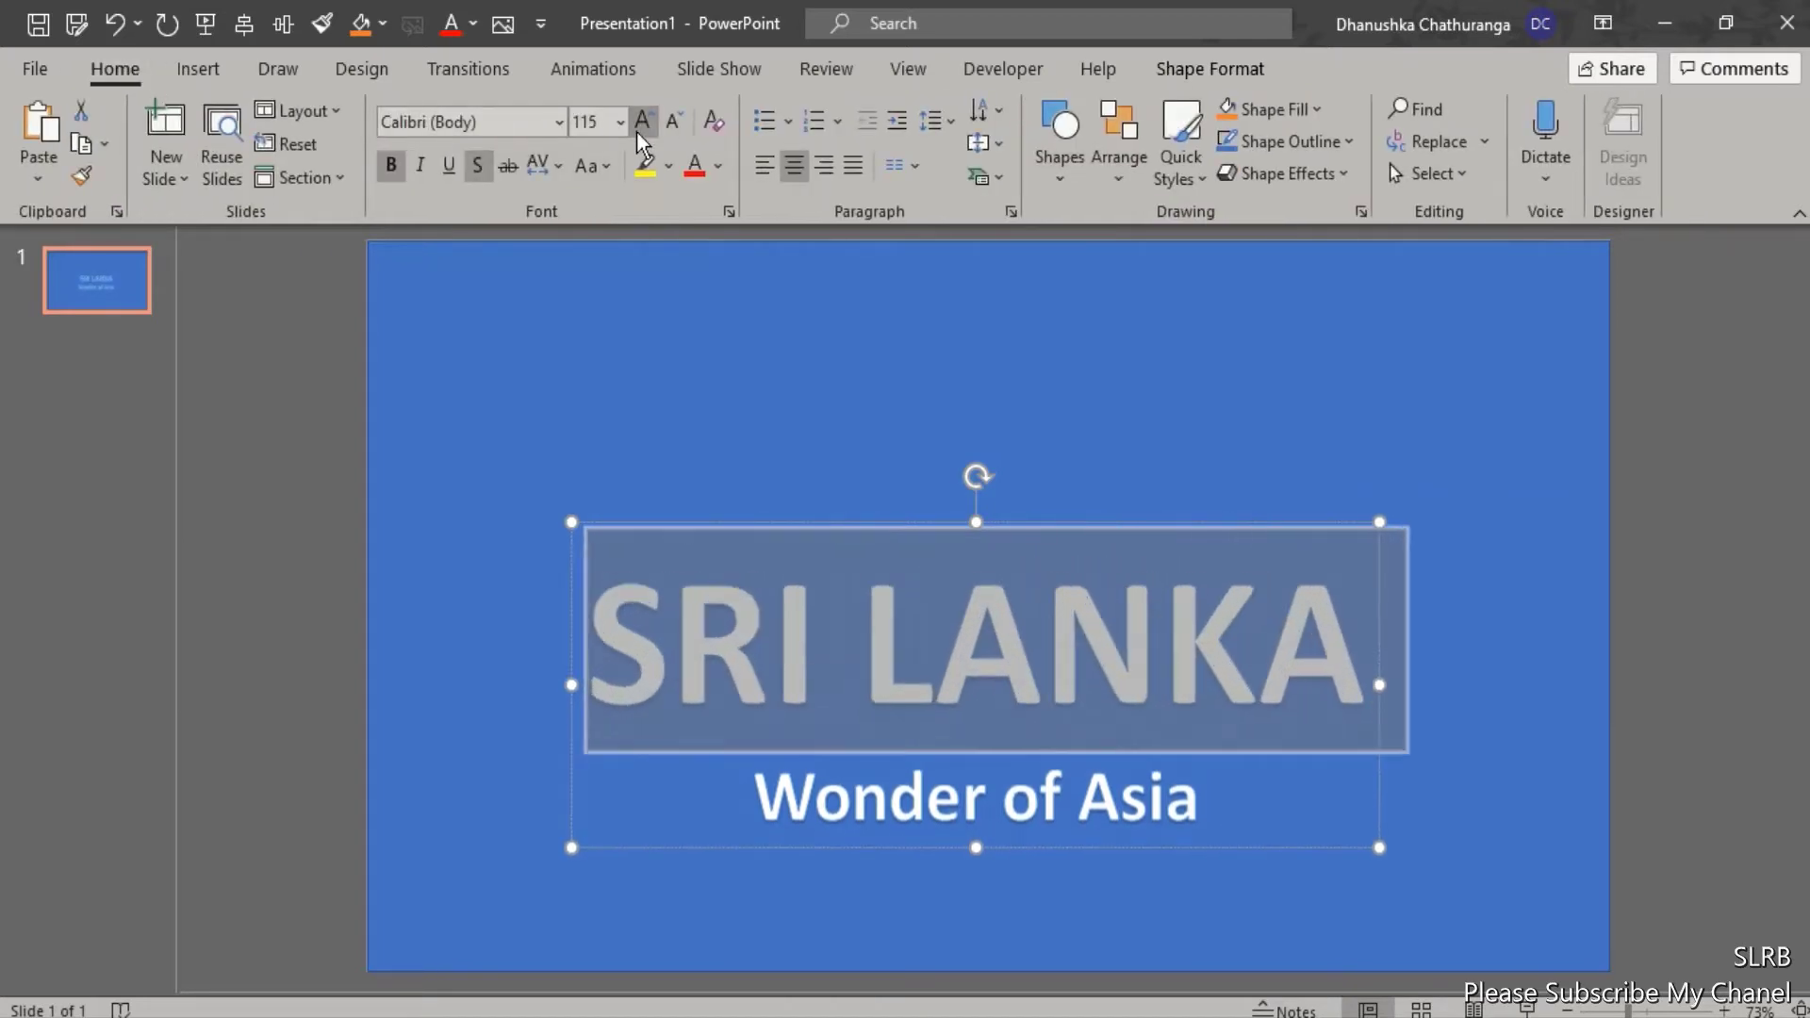
pyautogui.click(642, 123)
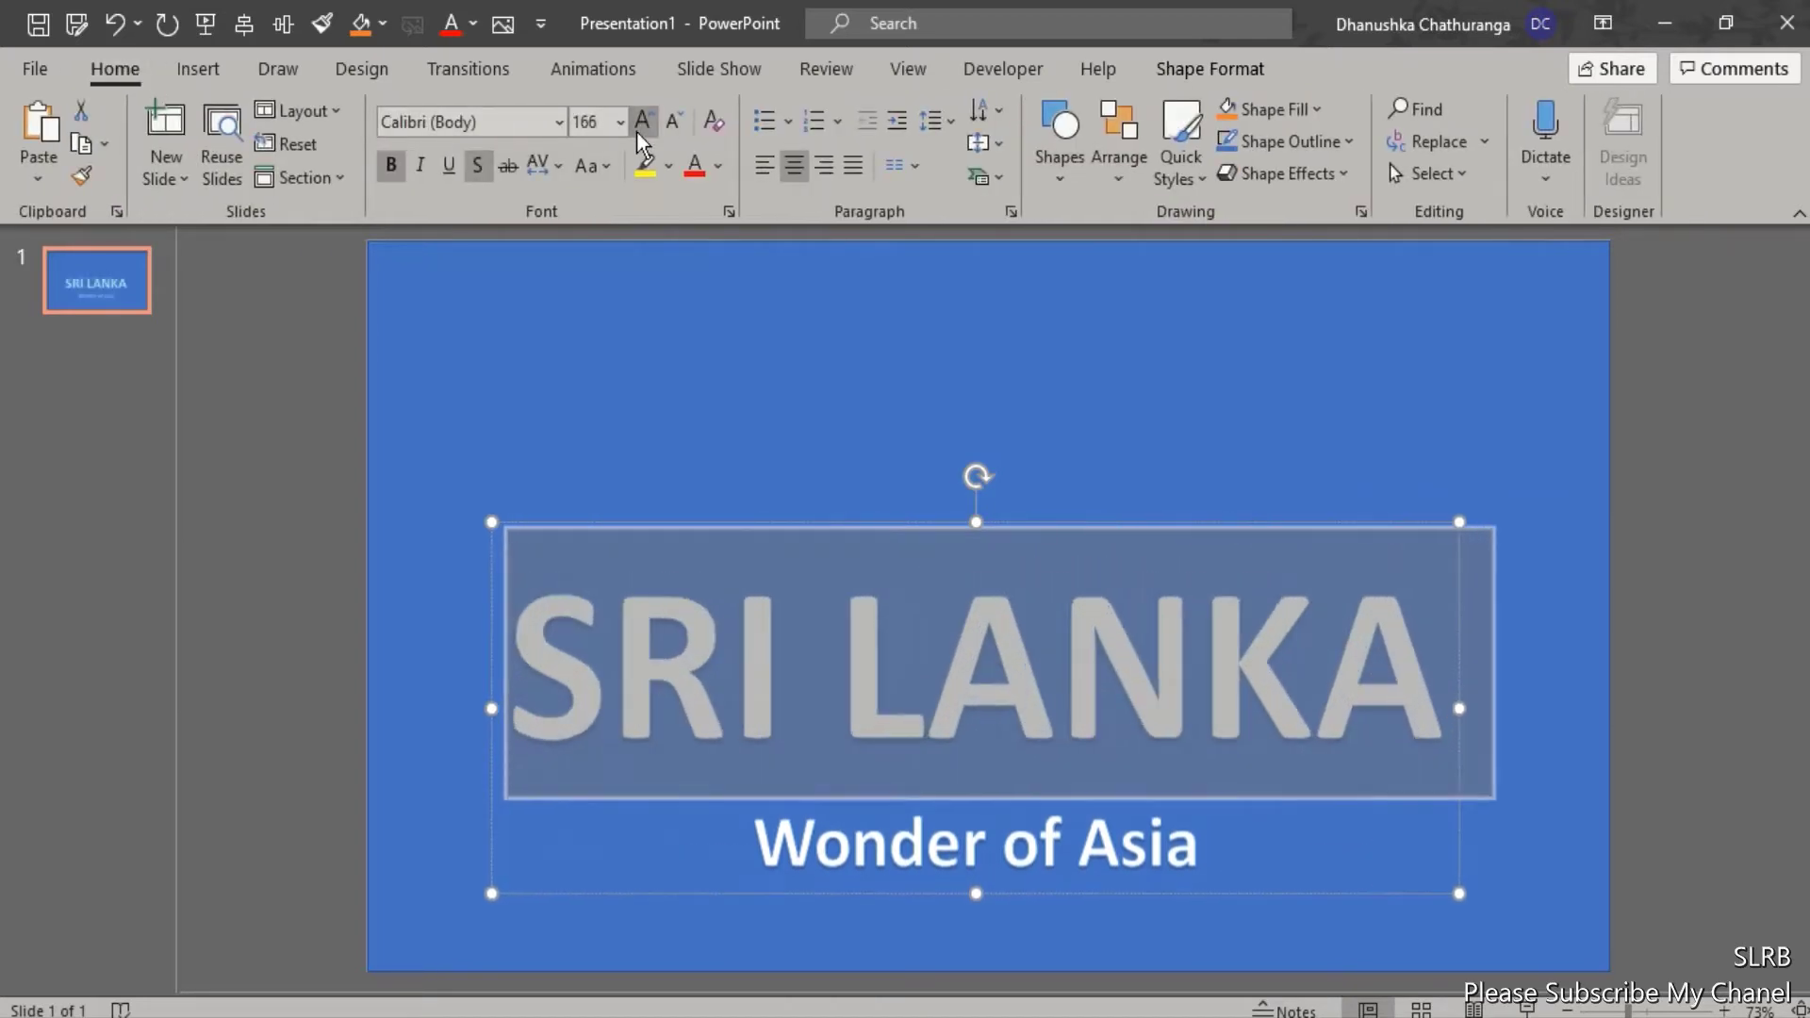
# Align the title box to the centre and middle of the slide, undoing an extra move
pyautogui.click(1165, 518)
pyautogui.moveTo(1159, 481); pyautogui.dragTo(1159, 433)
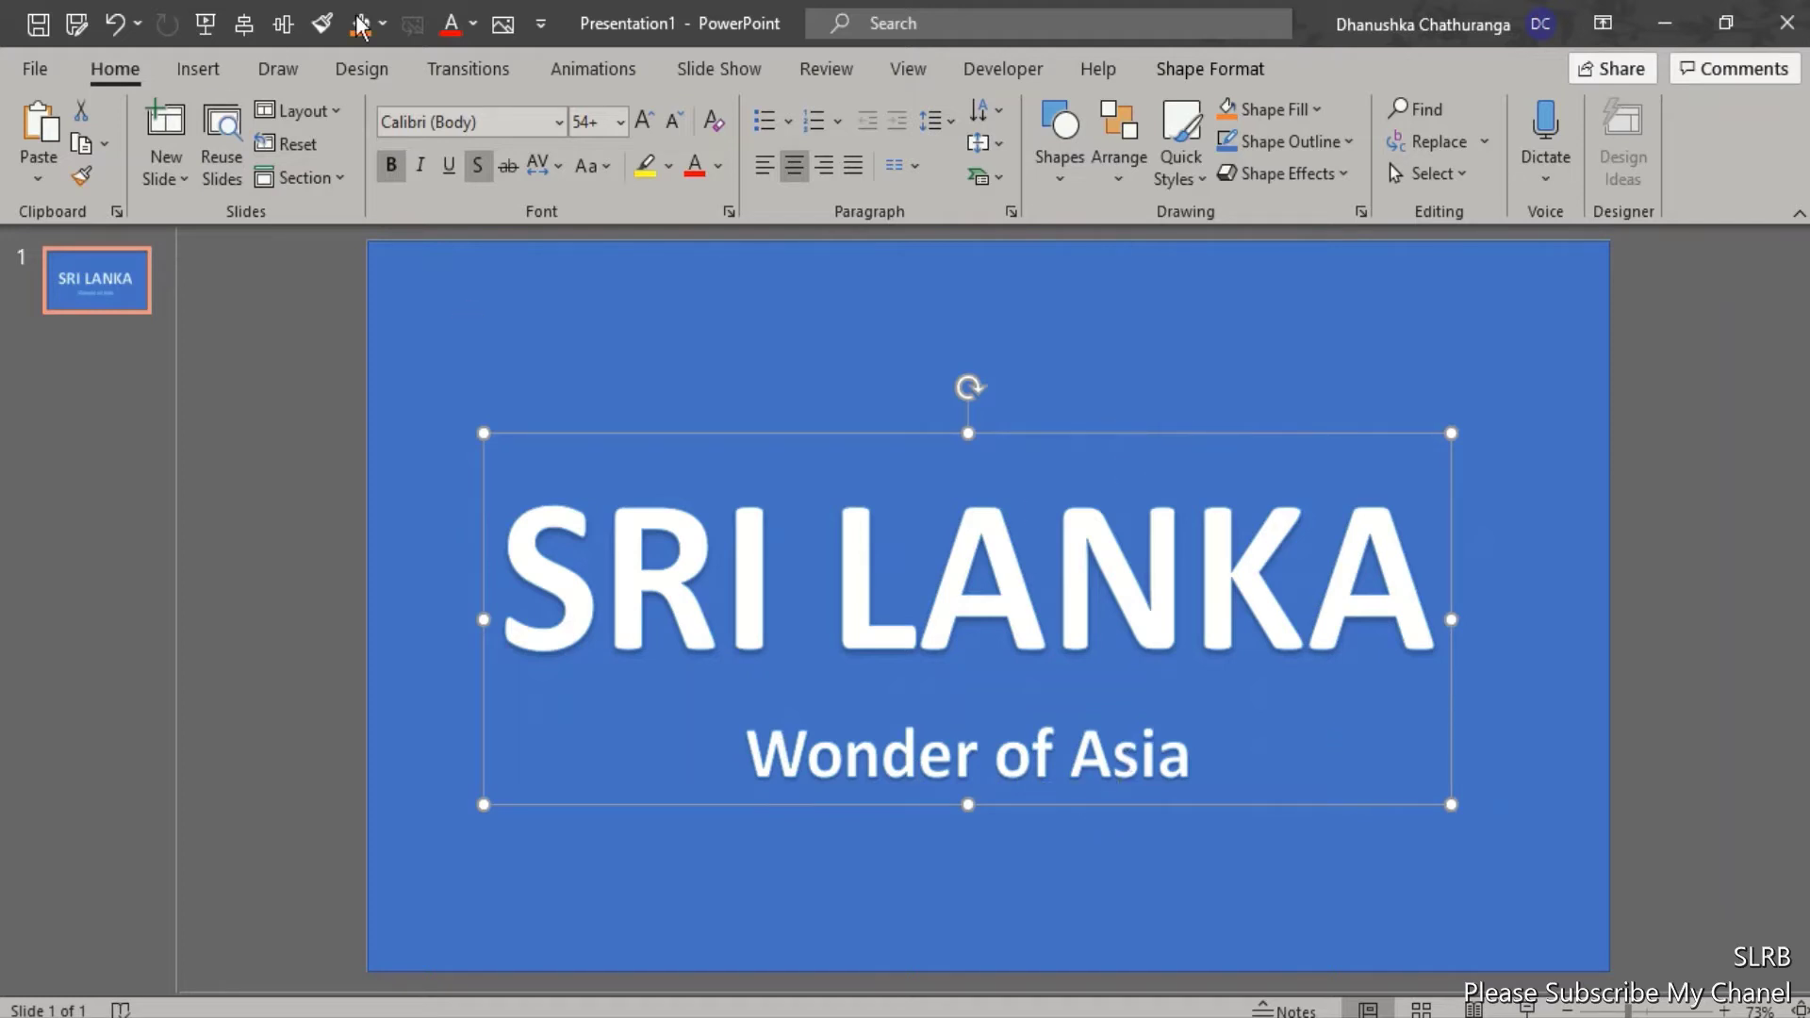
pyautogui.click(243, 28)
pyautogui.click(283, 25)
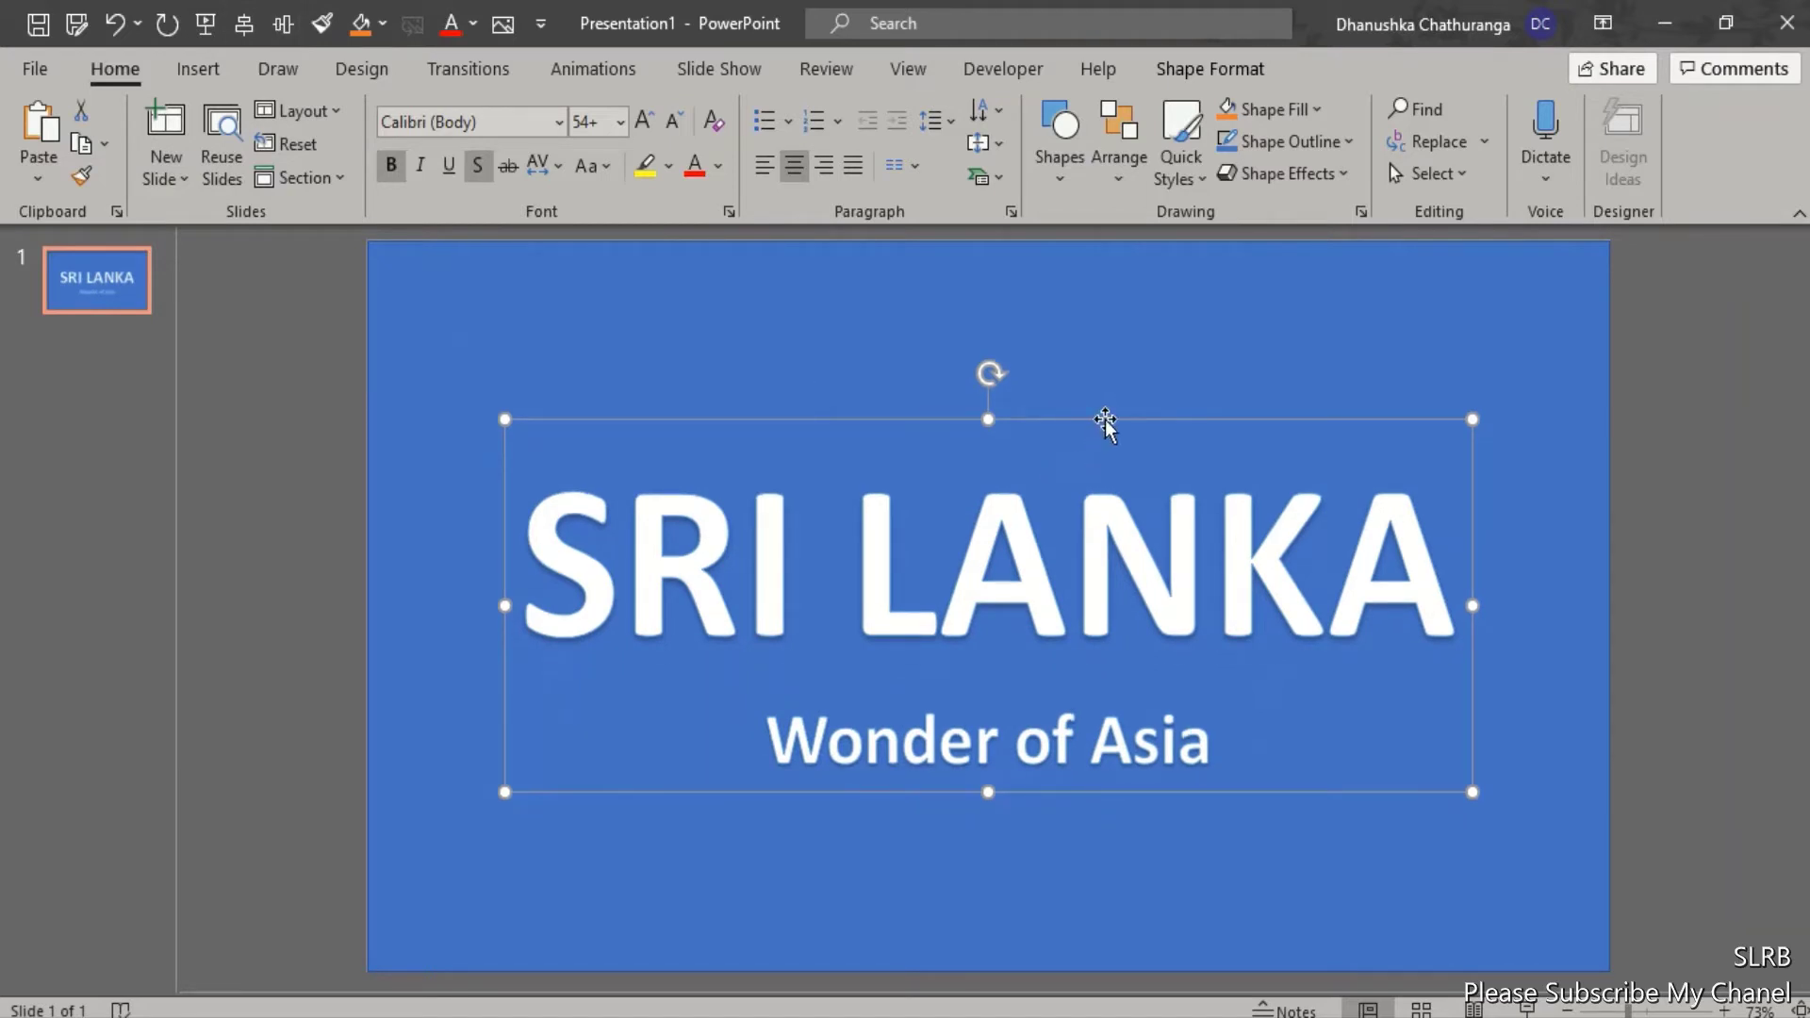
pyautogui.moveTo(1105, 418); pyautogui.dragTo(1199, 388)
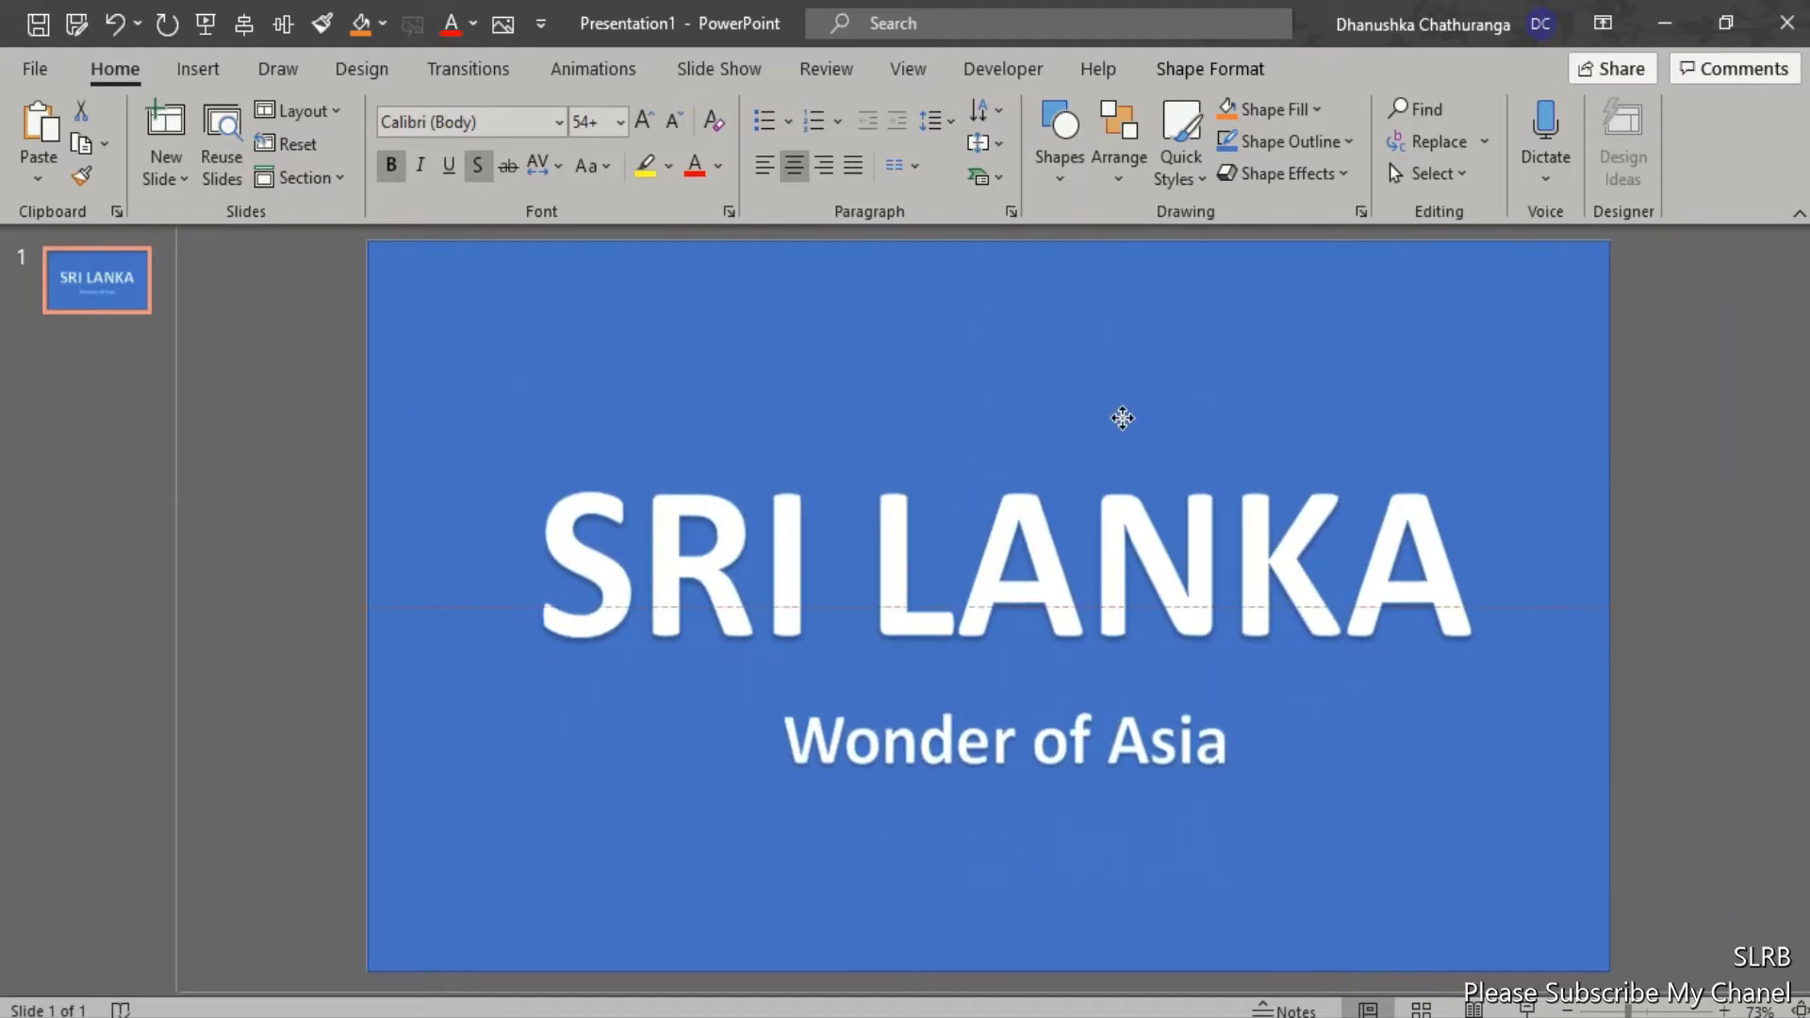
pyautogui.moveTo(1199, 387); pyautogui.dragTo(1123, 415)
pyautogui.hotkey('ctrl', 'z')
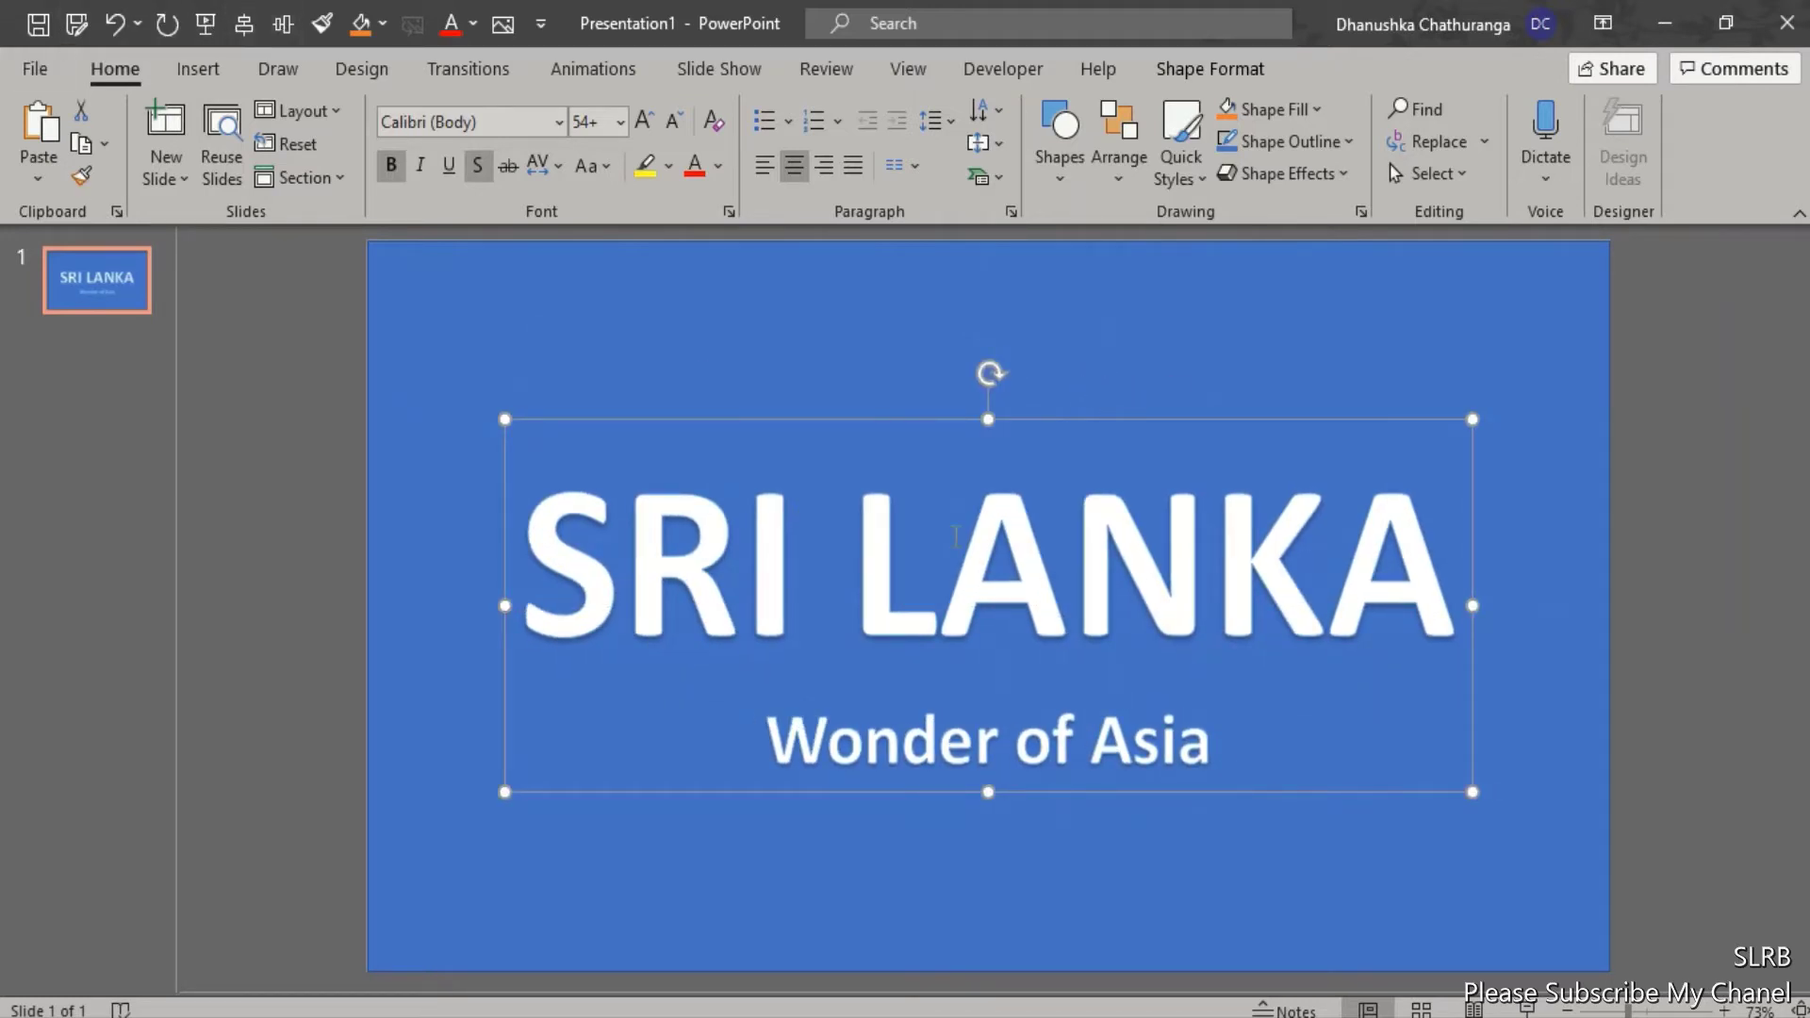
pyautogui.click(689, 380)
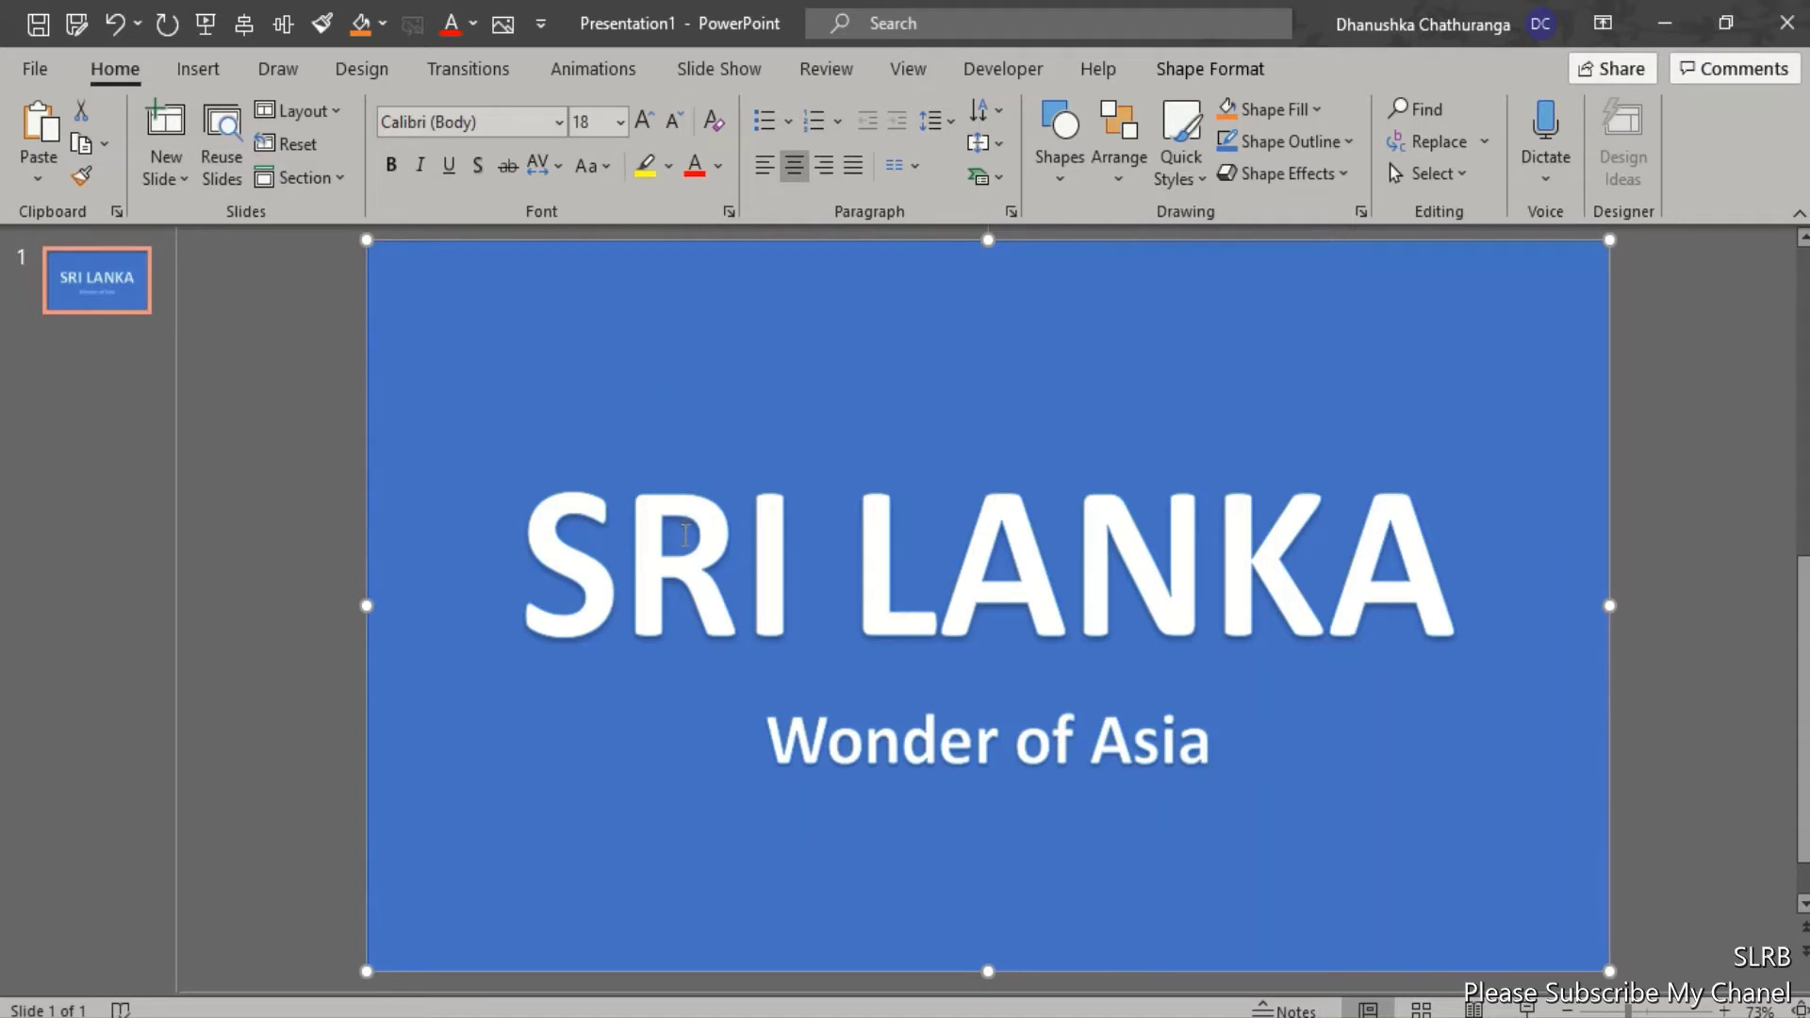
# Select the rectangle and title together and apply Merge Shapes > Subtract
pyautogui.click(685, 535)
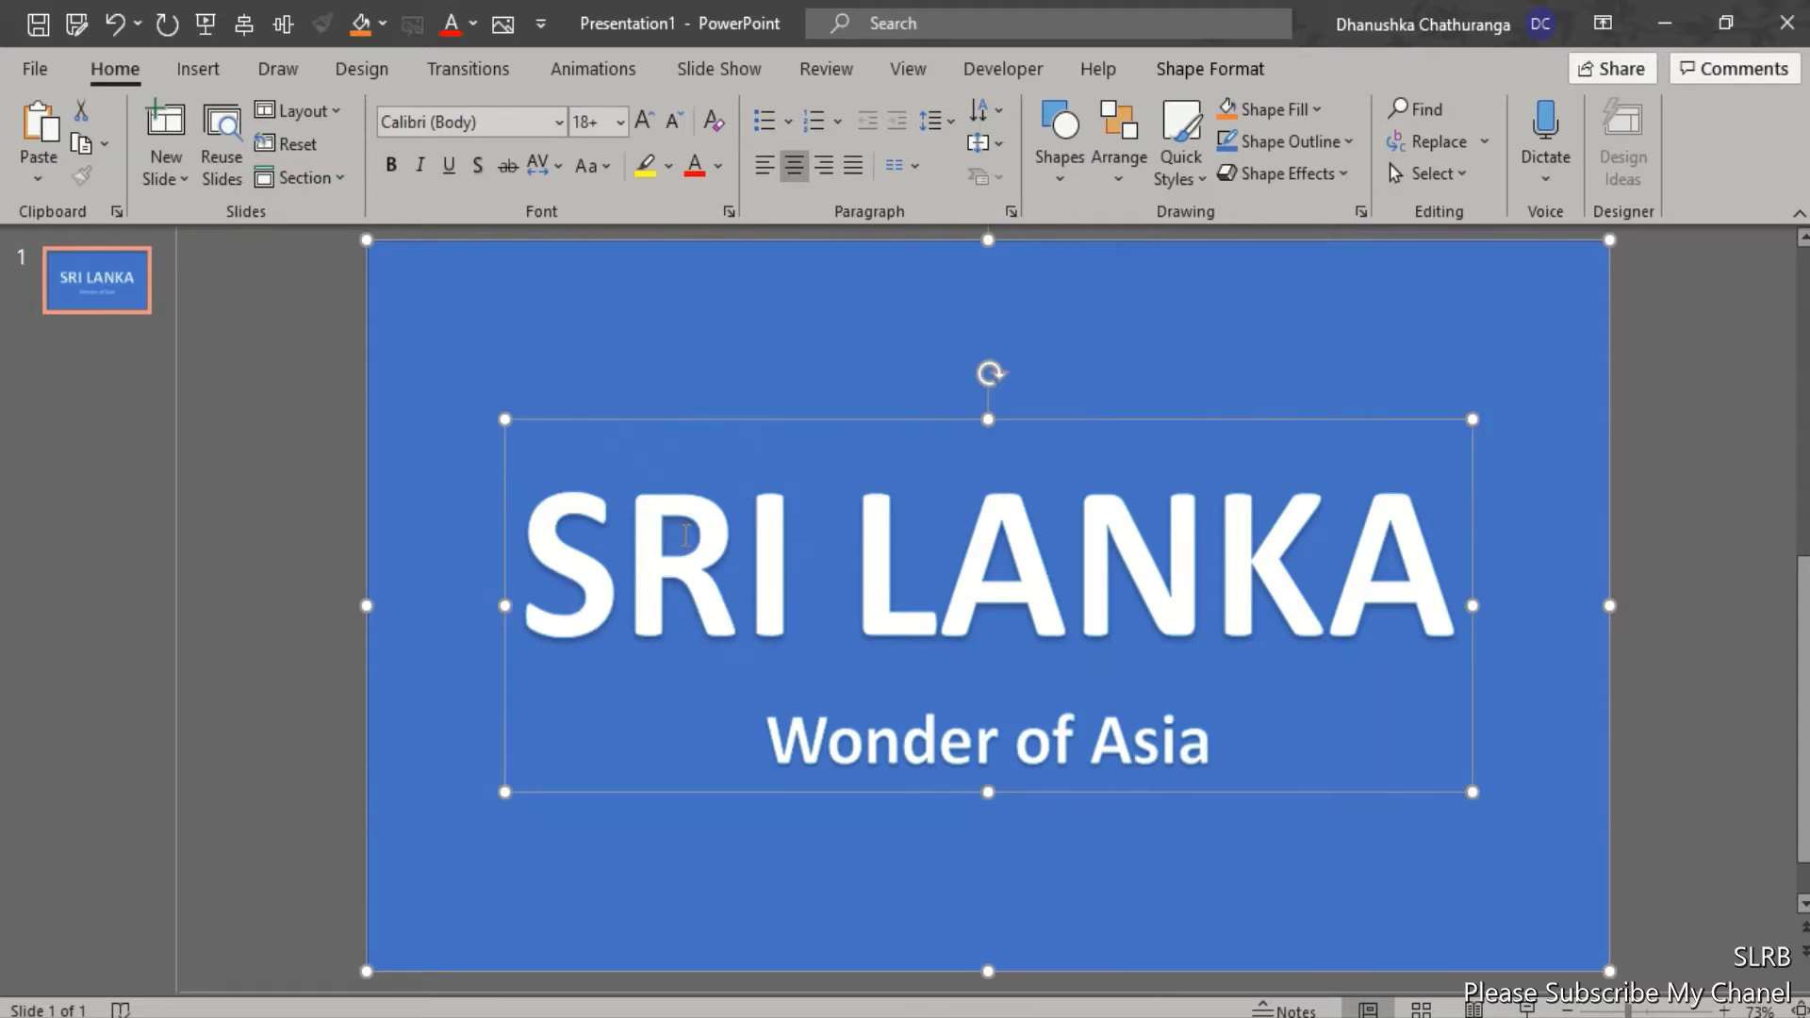
pyautogui.click(1190, 71)
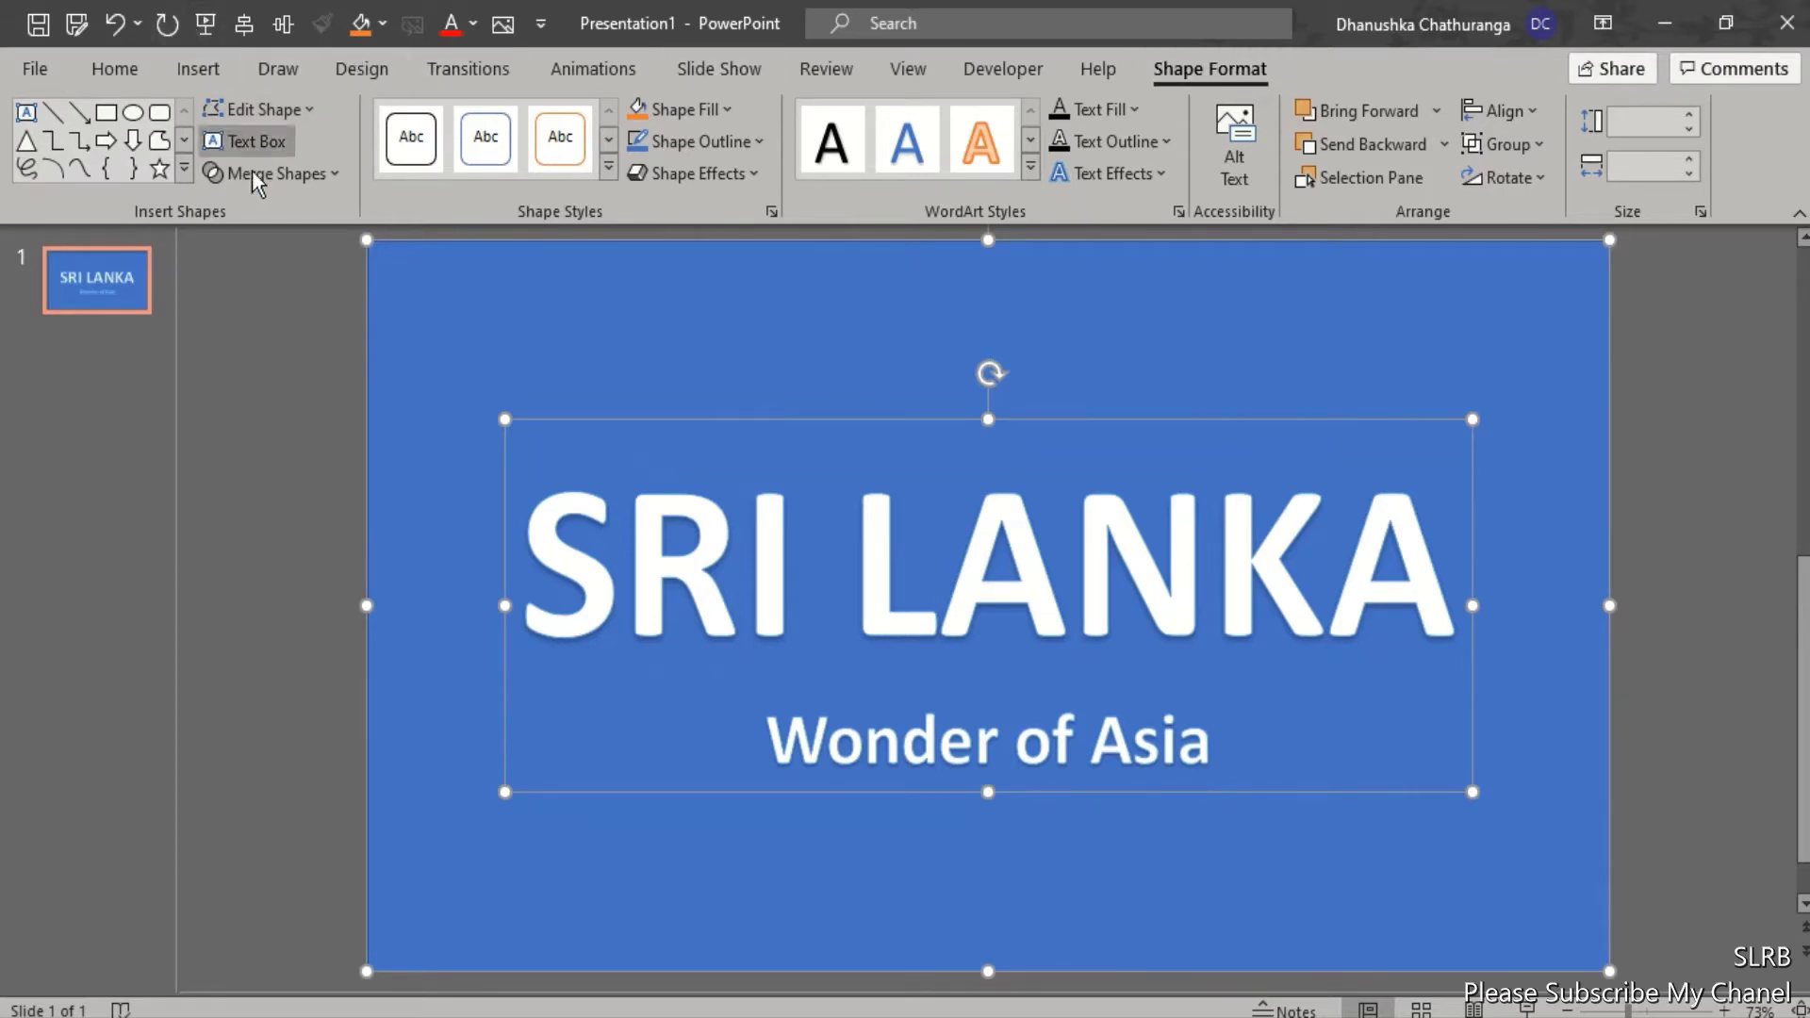
pyautogui.click(332, 178)
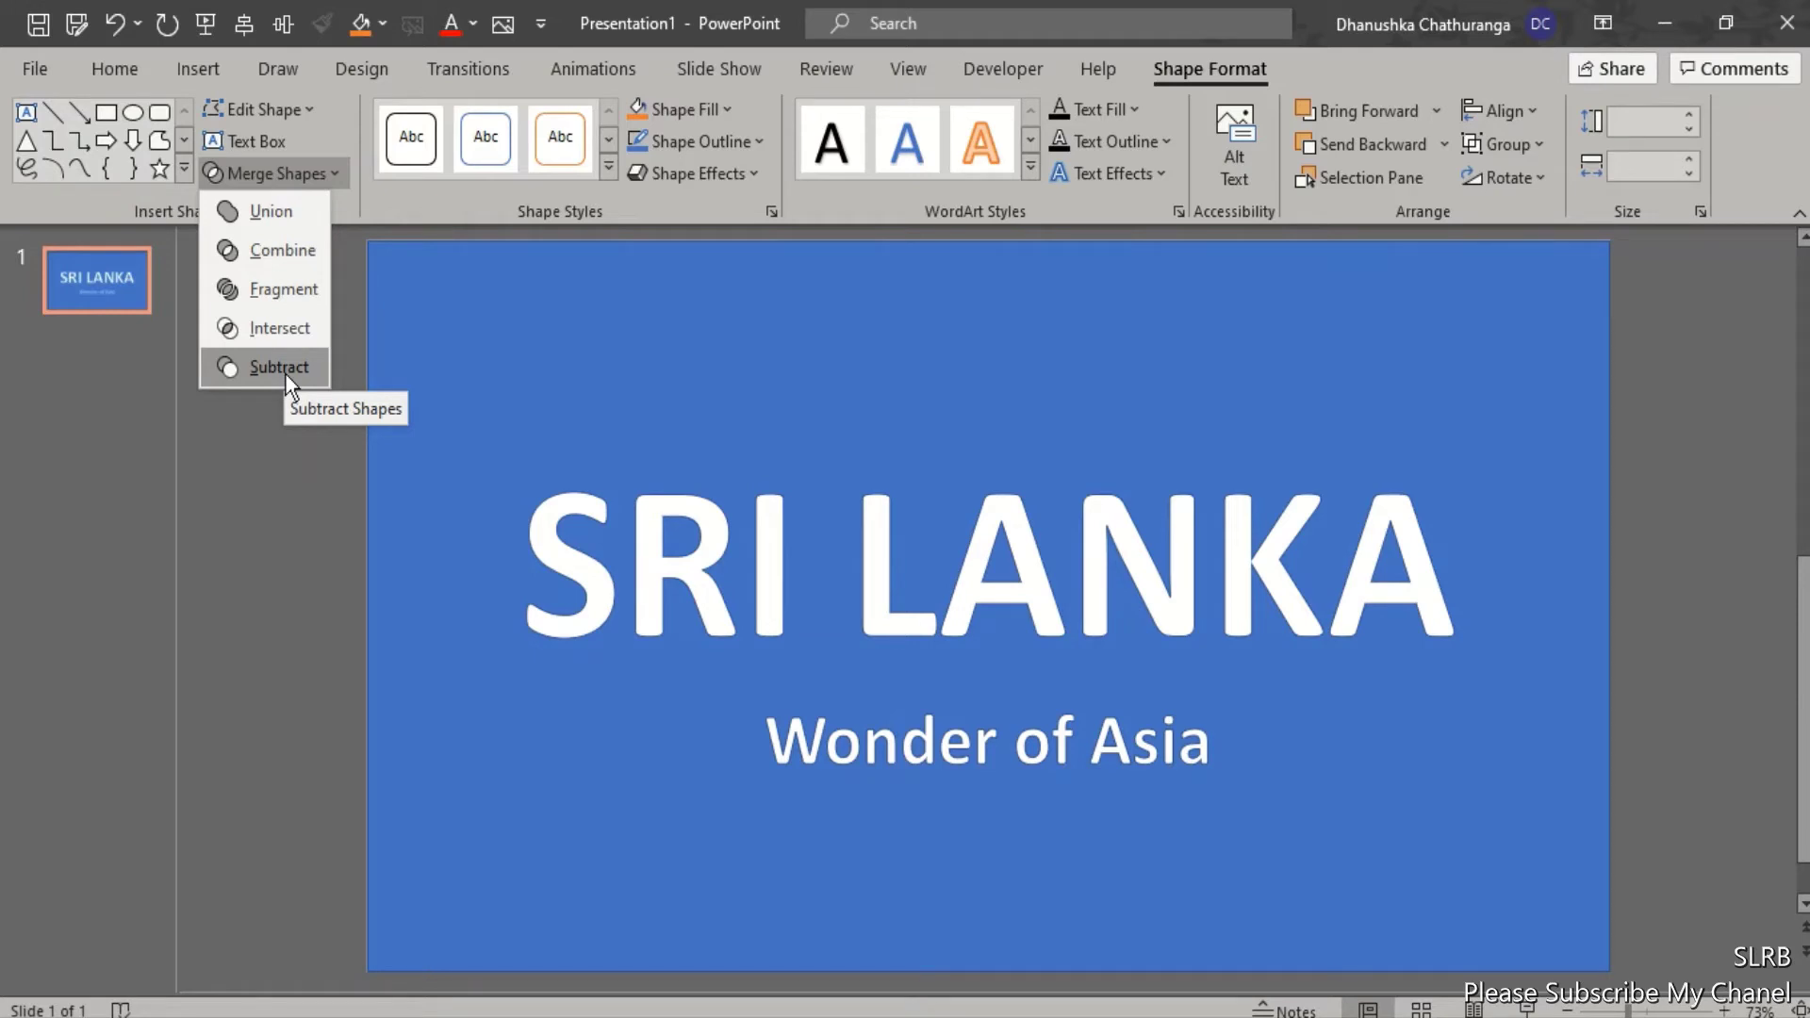
pyautogui.click(285, 372)
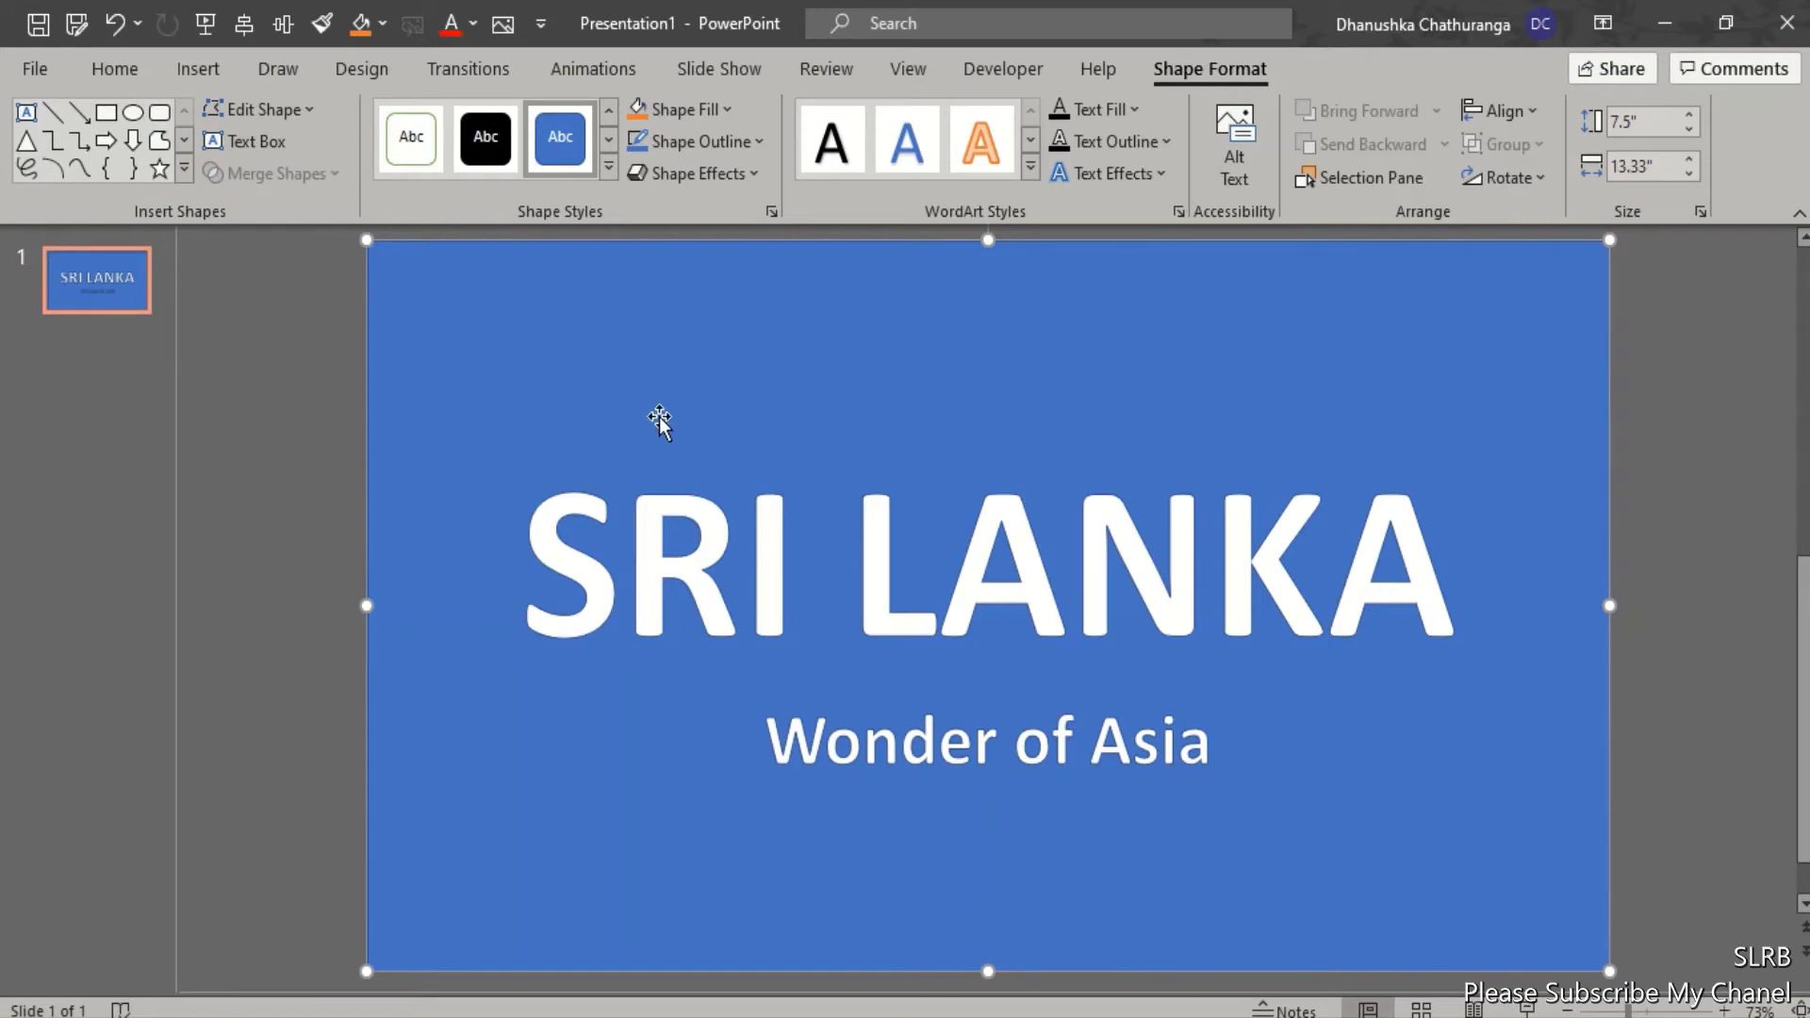
pyautogui.moveTo(664, 416)
pyautogui.mouseDown()
pyautogui.moveTo(631, 403)
pyautogui.moveTo(897, 432)
pyautogui.moveTo(1054, 412)
pyautogui.moveTo(619, 415)
pyautogui.mouseUp()
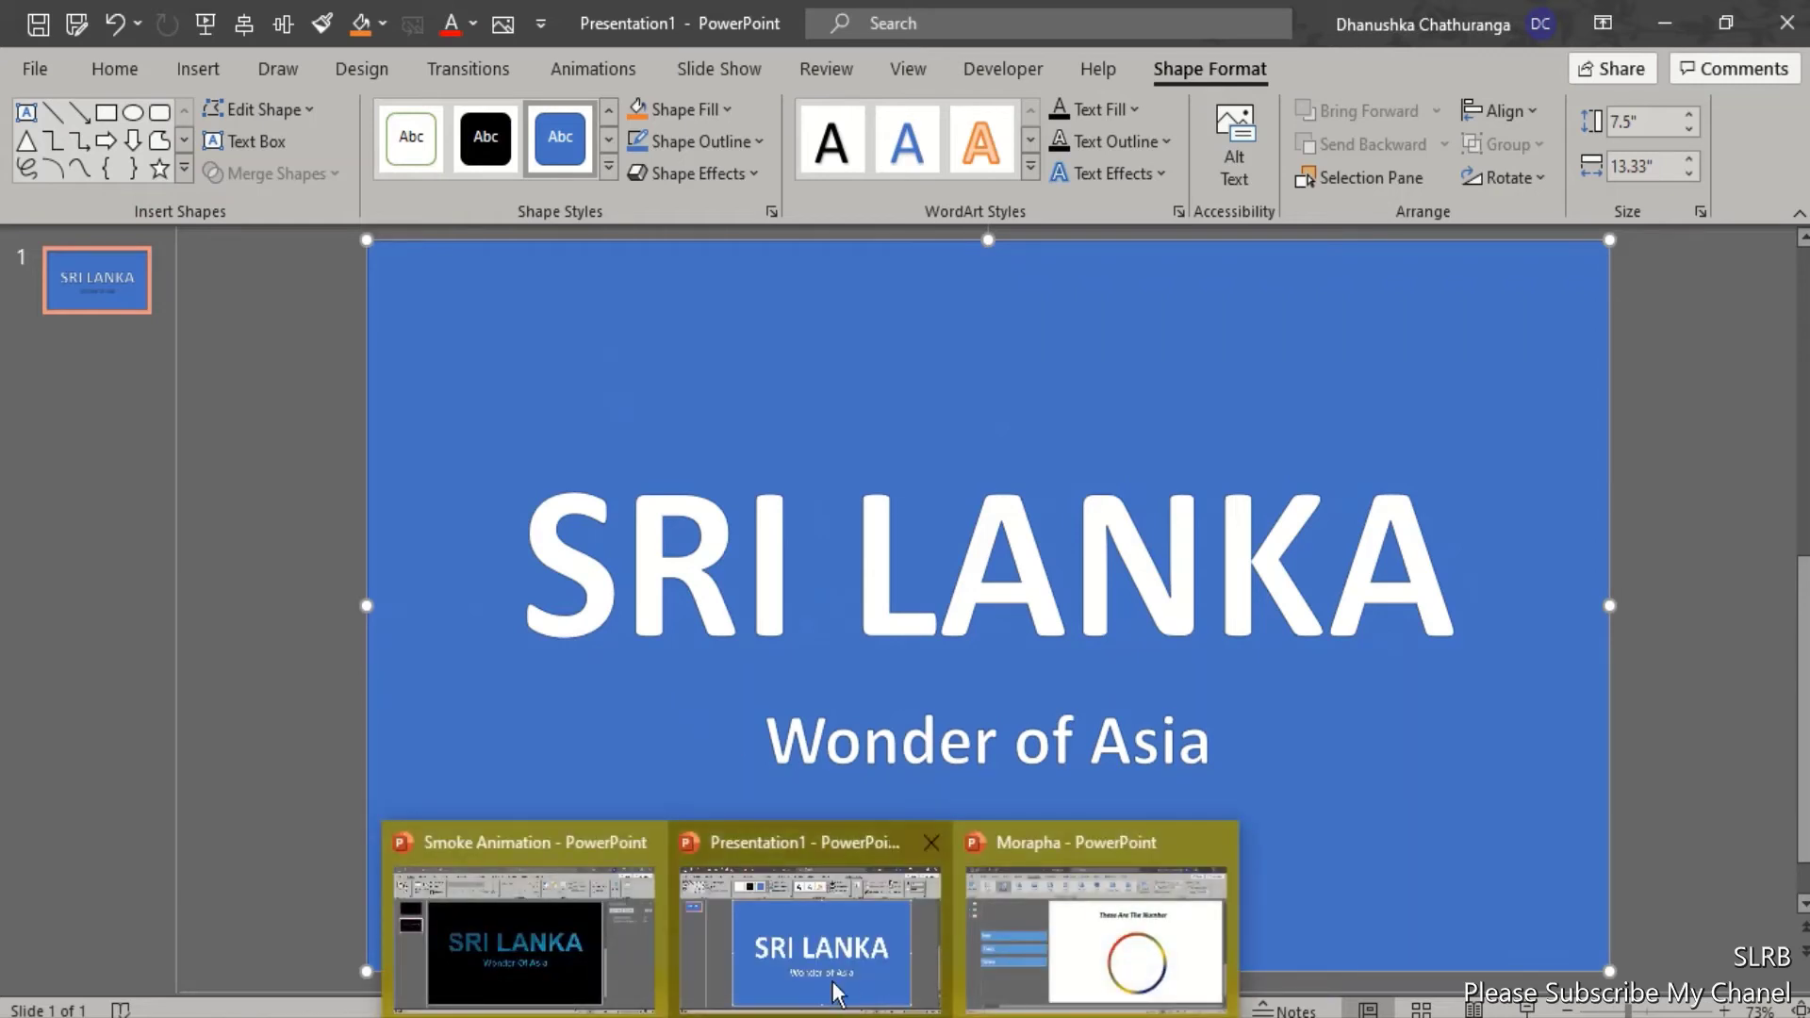
# Copy the Picture 3 video from slide 1 of Smoke Animation and go back to Presentation1
pyautogui.click(554, 905)
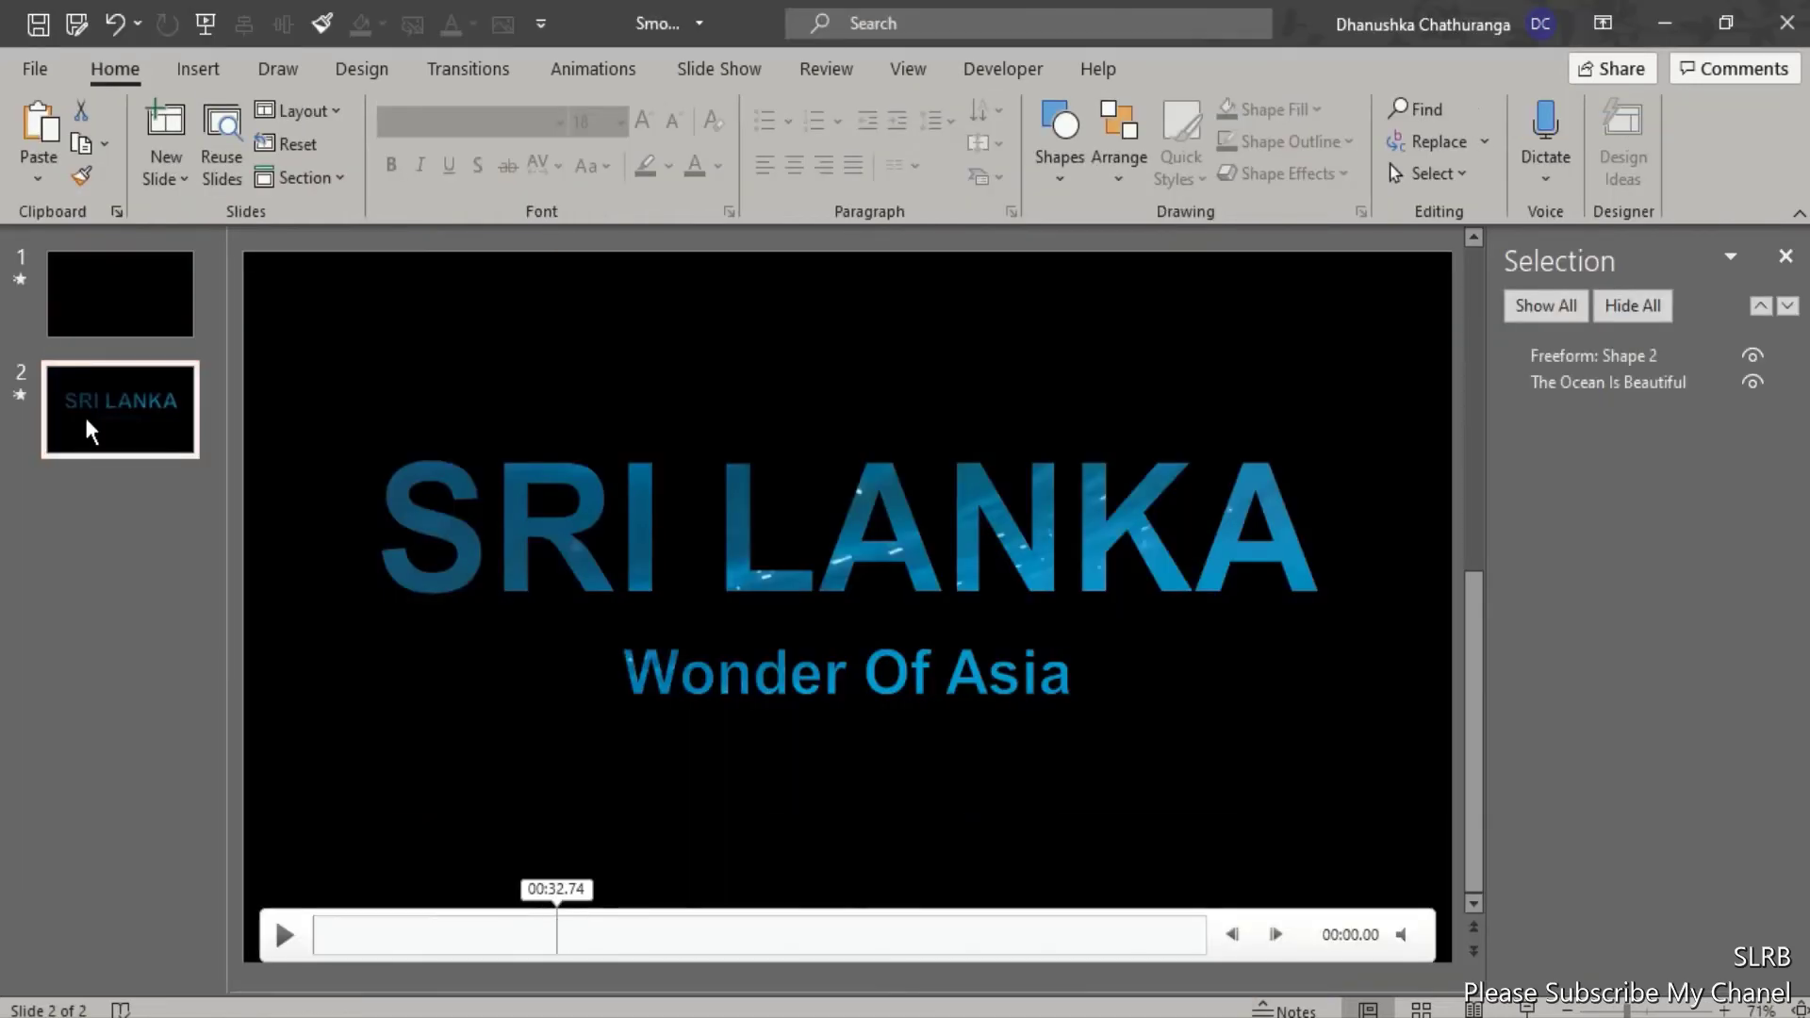
pyautogui.click(129, 310)
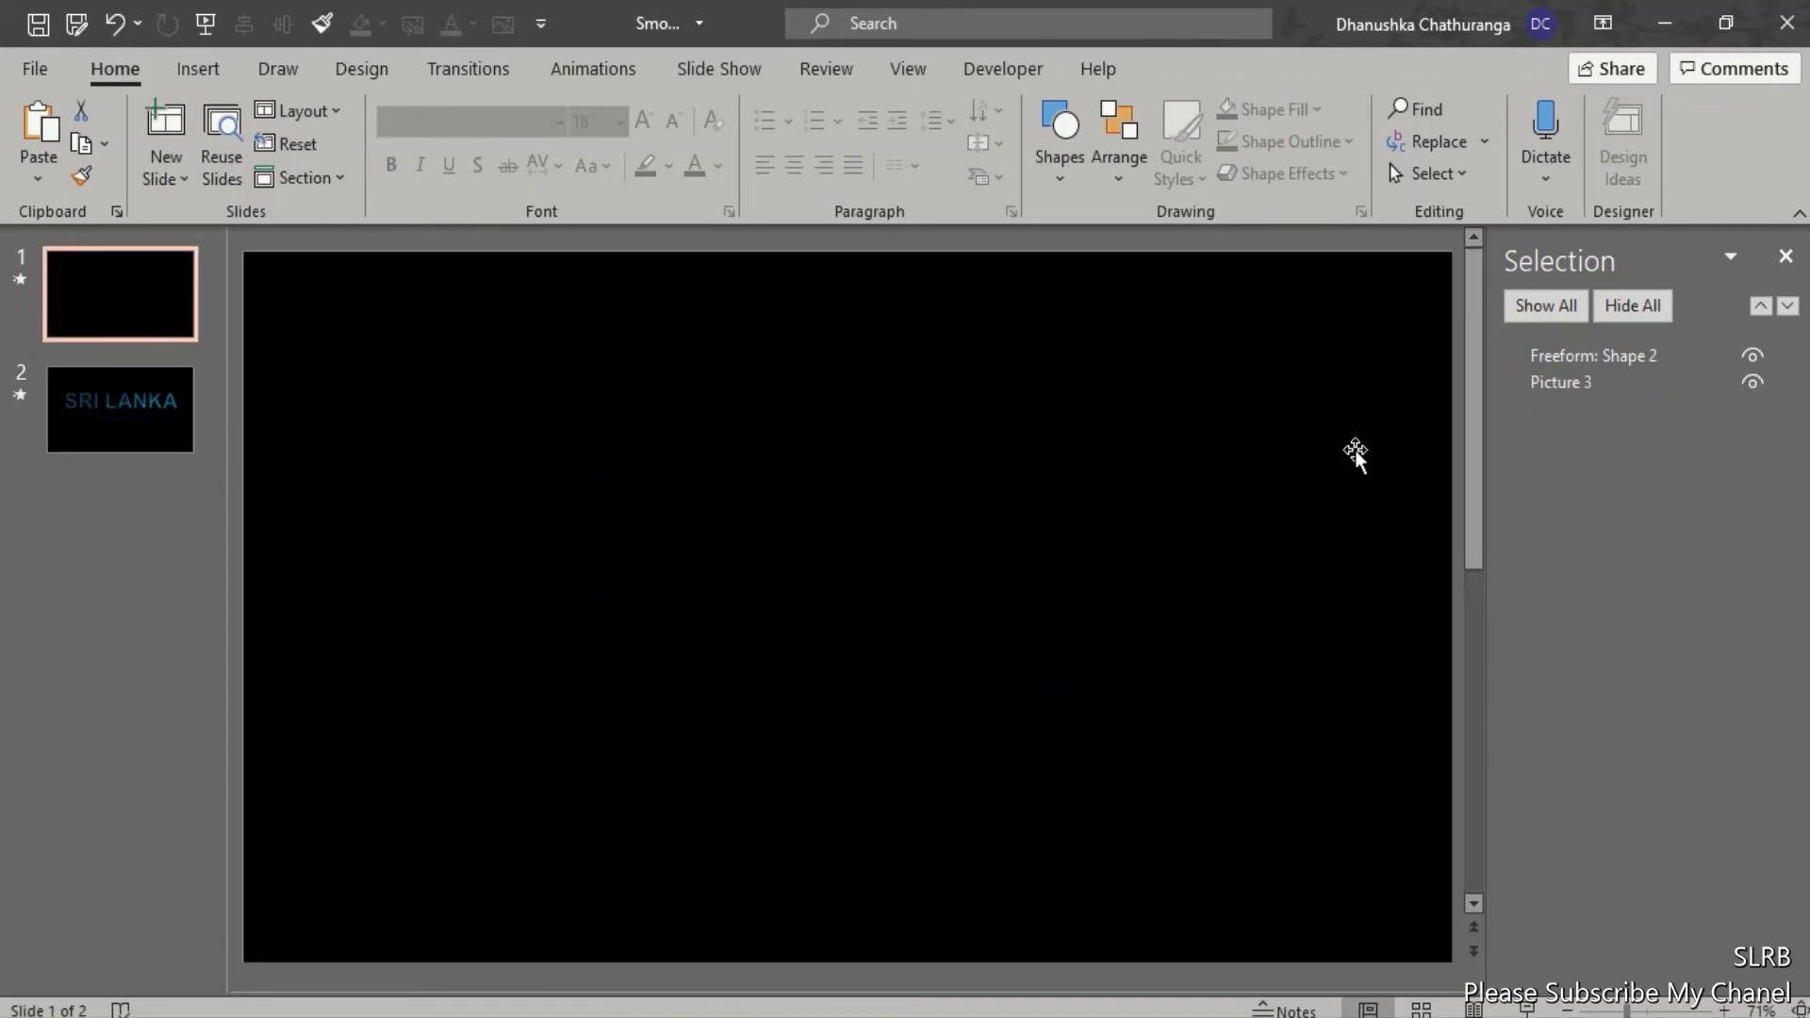
pyautogui.click(902, 387)
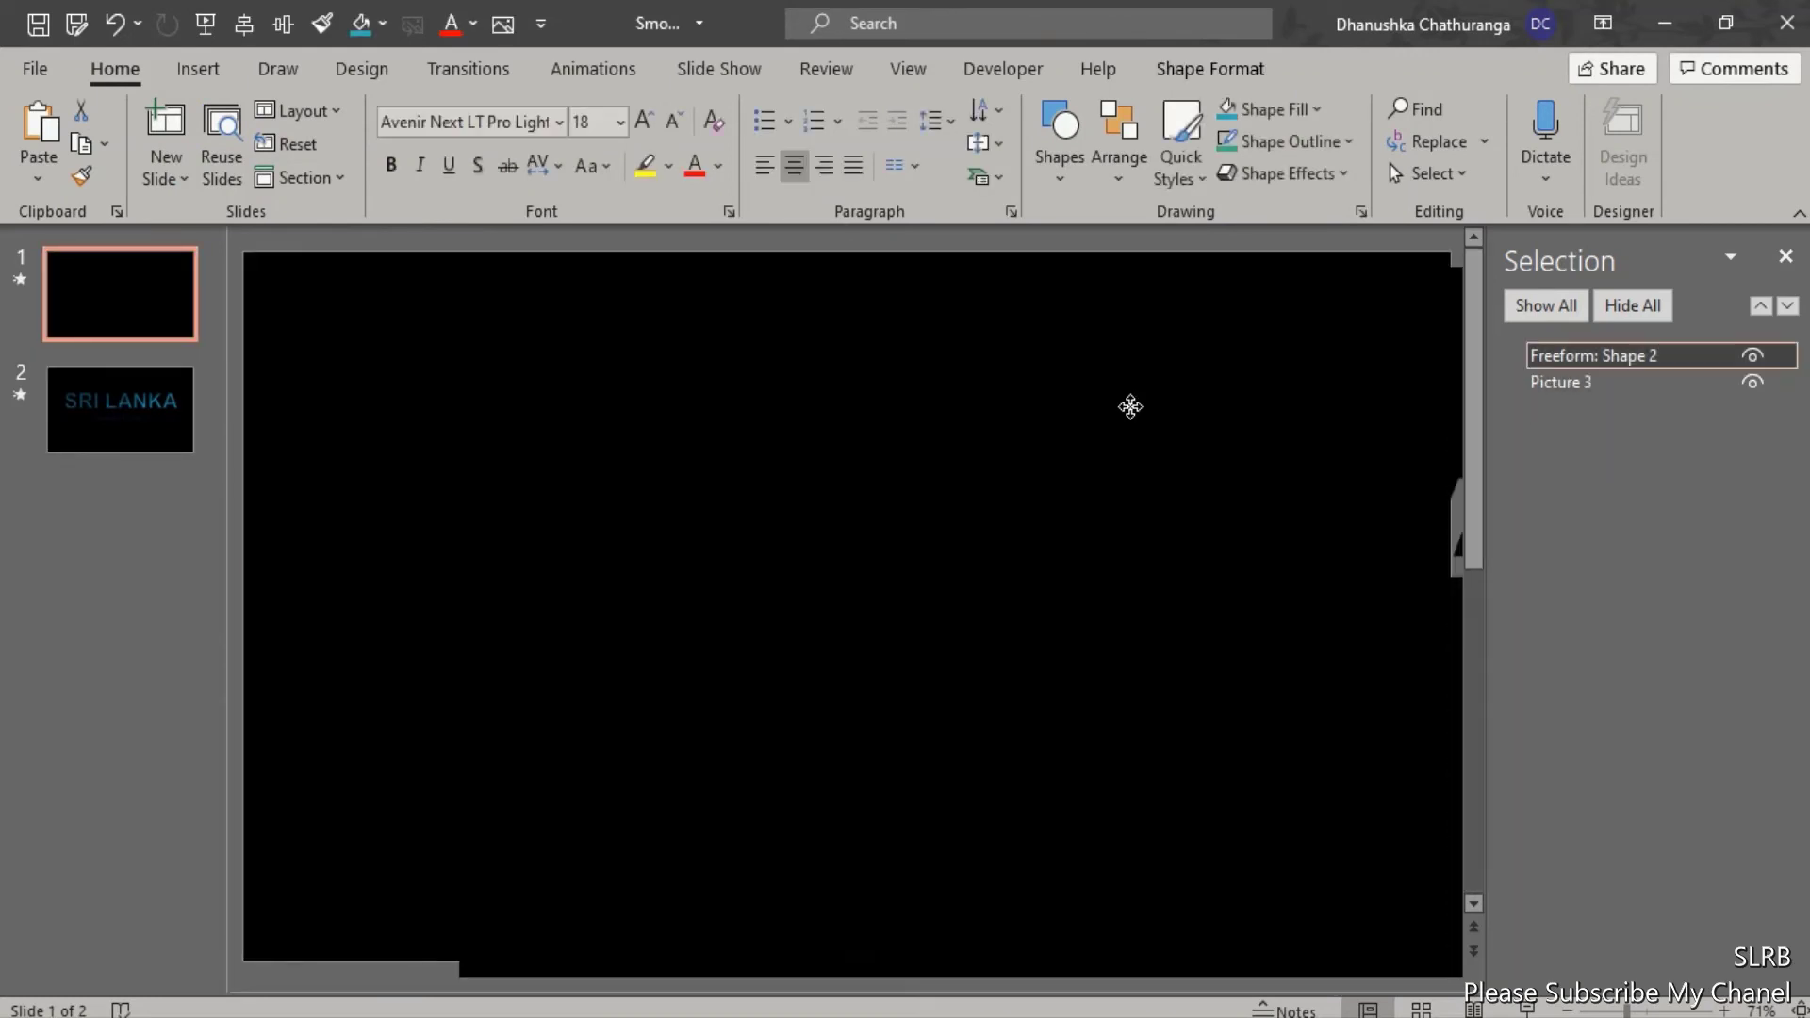
pyautogui.click(424, 646)
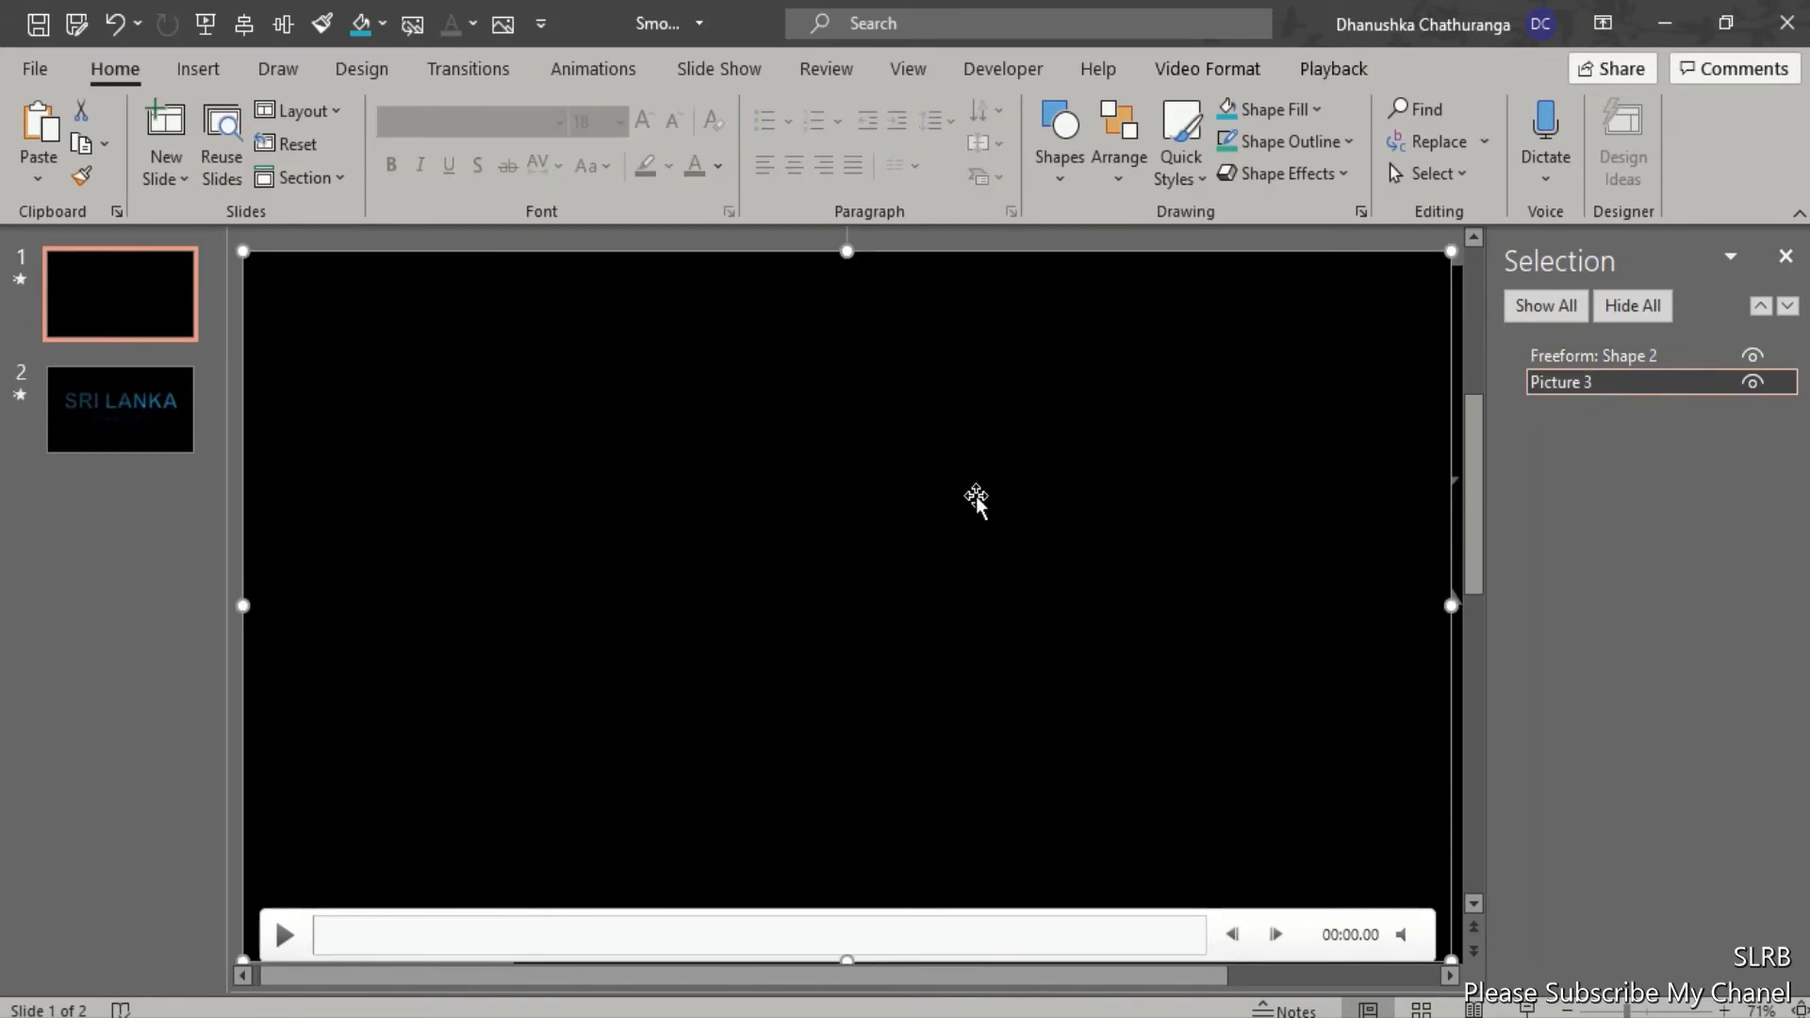
pyautogui.click(373, 469)
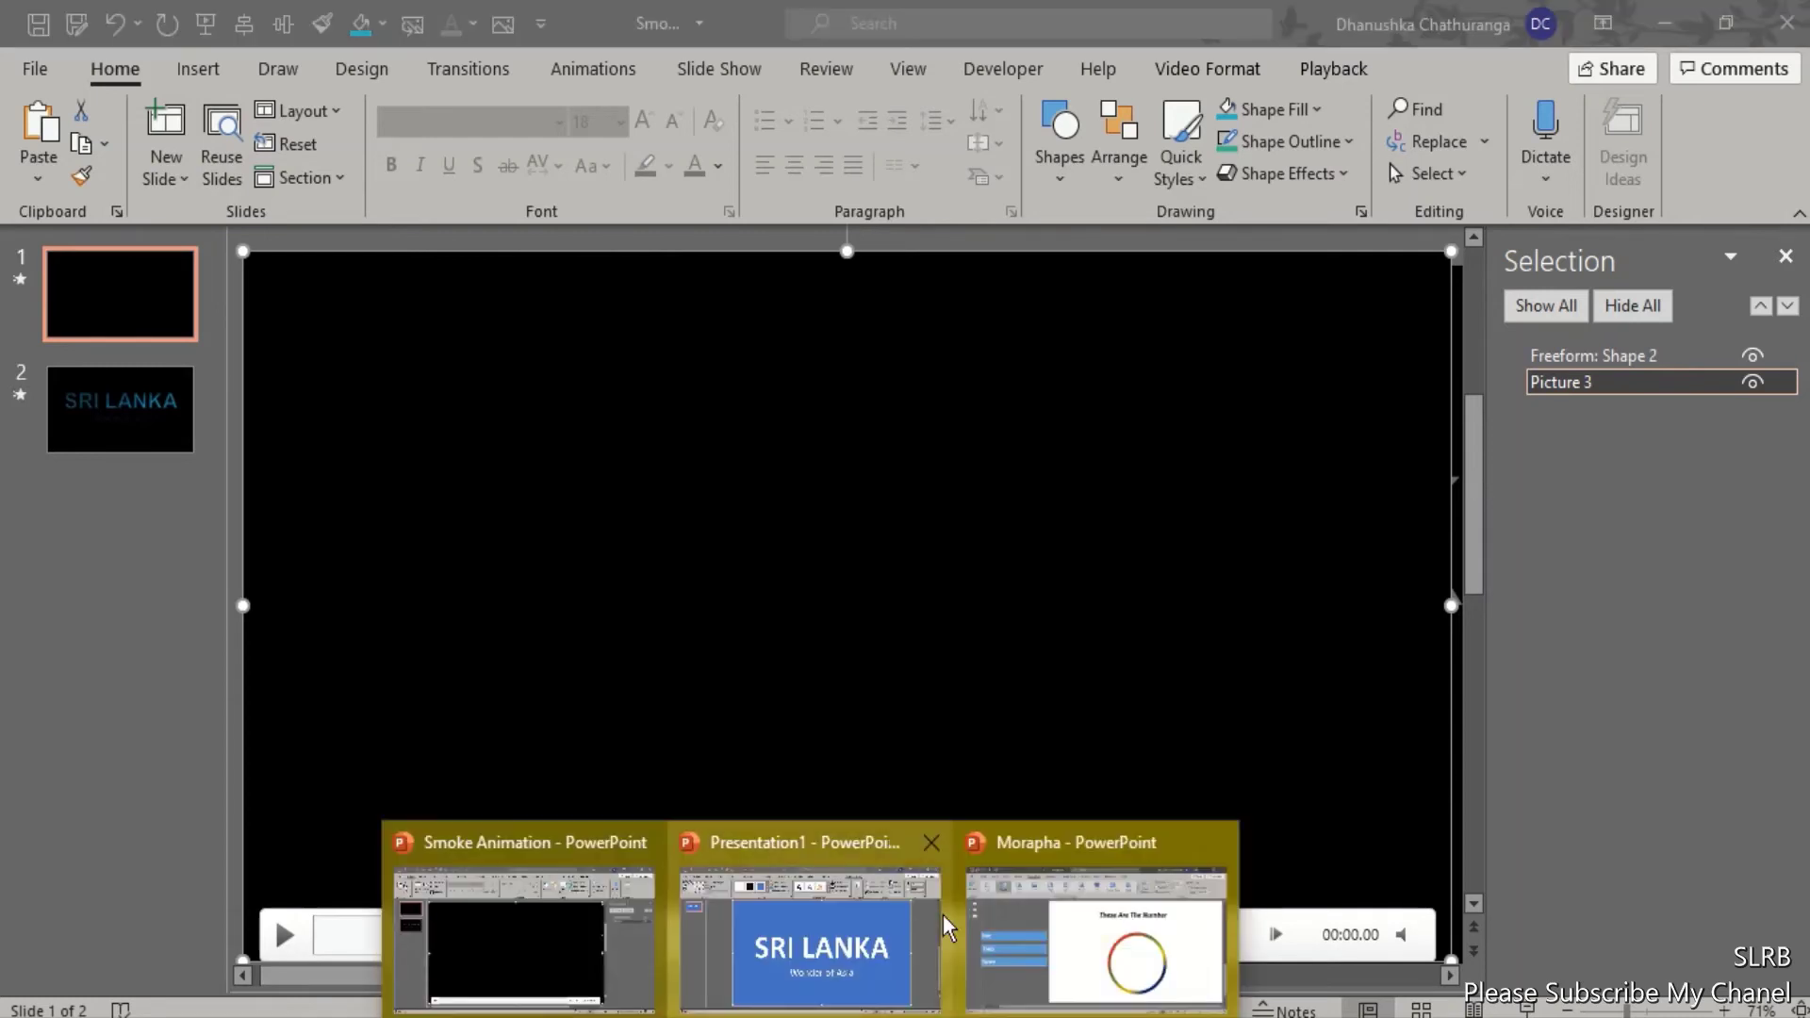
pyautogui.click(820, 920)
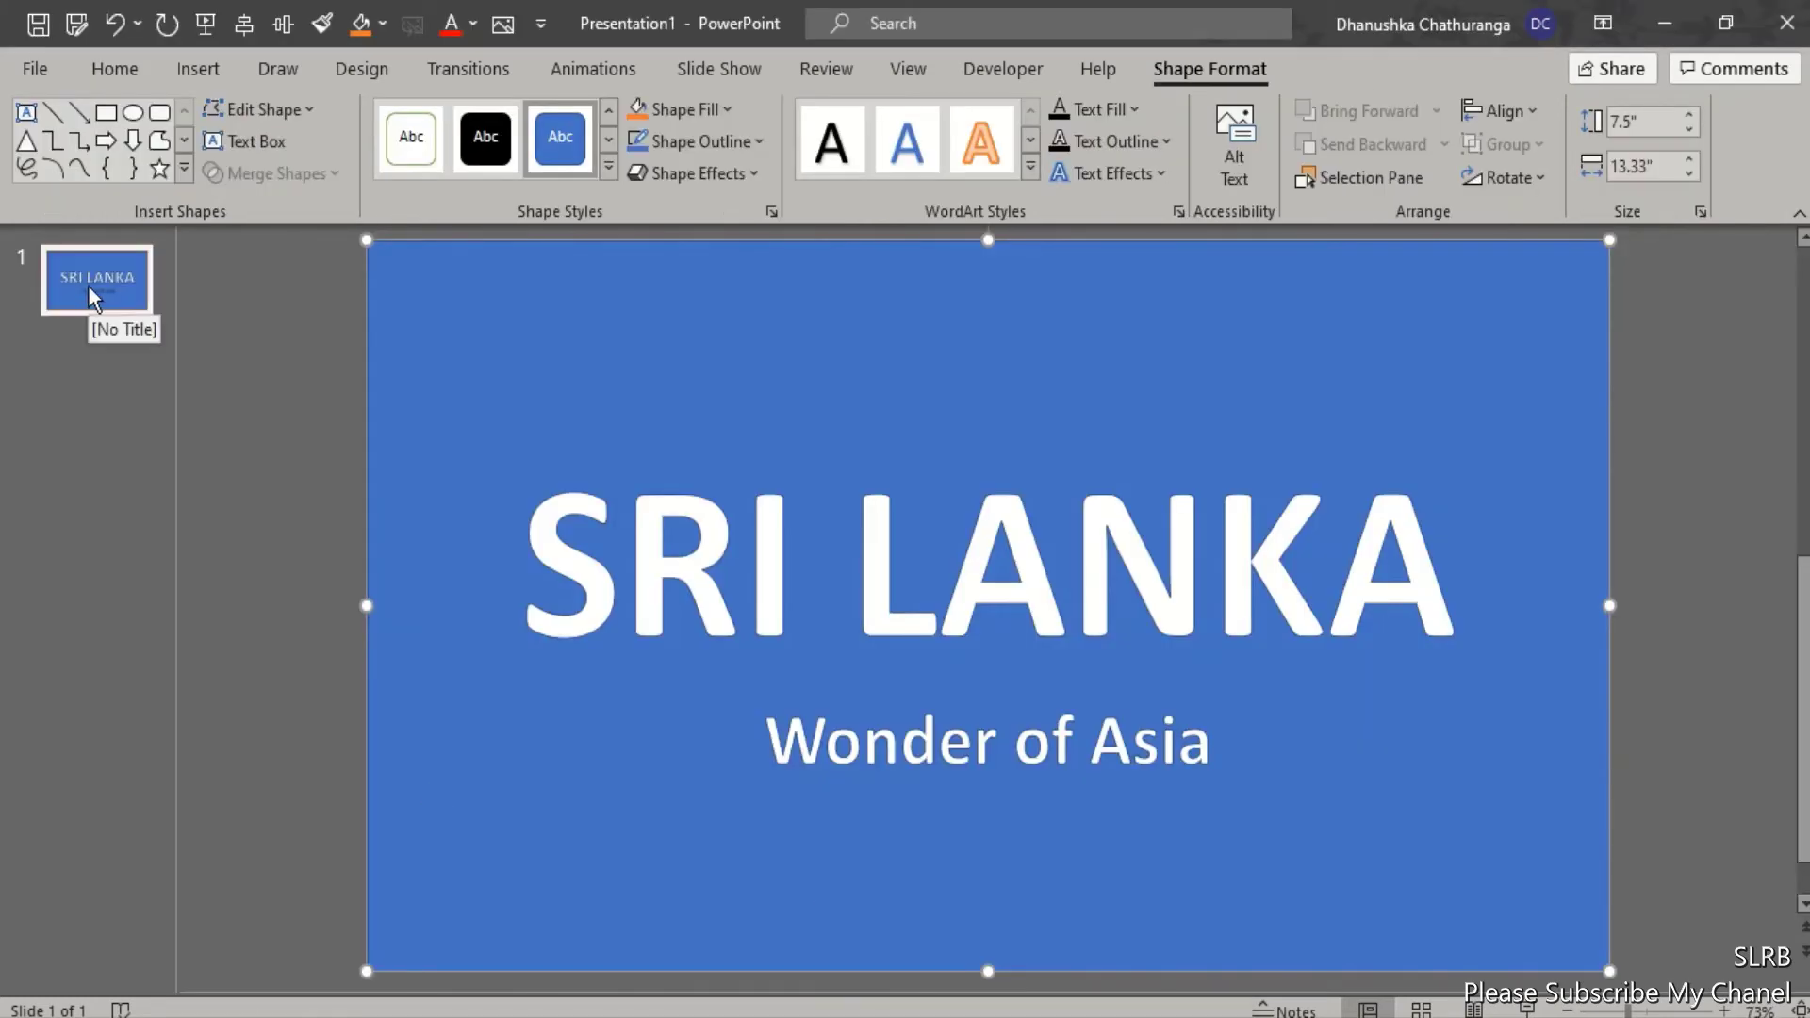
# Paste the video and use Send to Back to put it behind the cut-out blue shape
pyautogui.hotkey('ctrl', 'v')
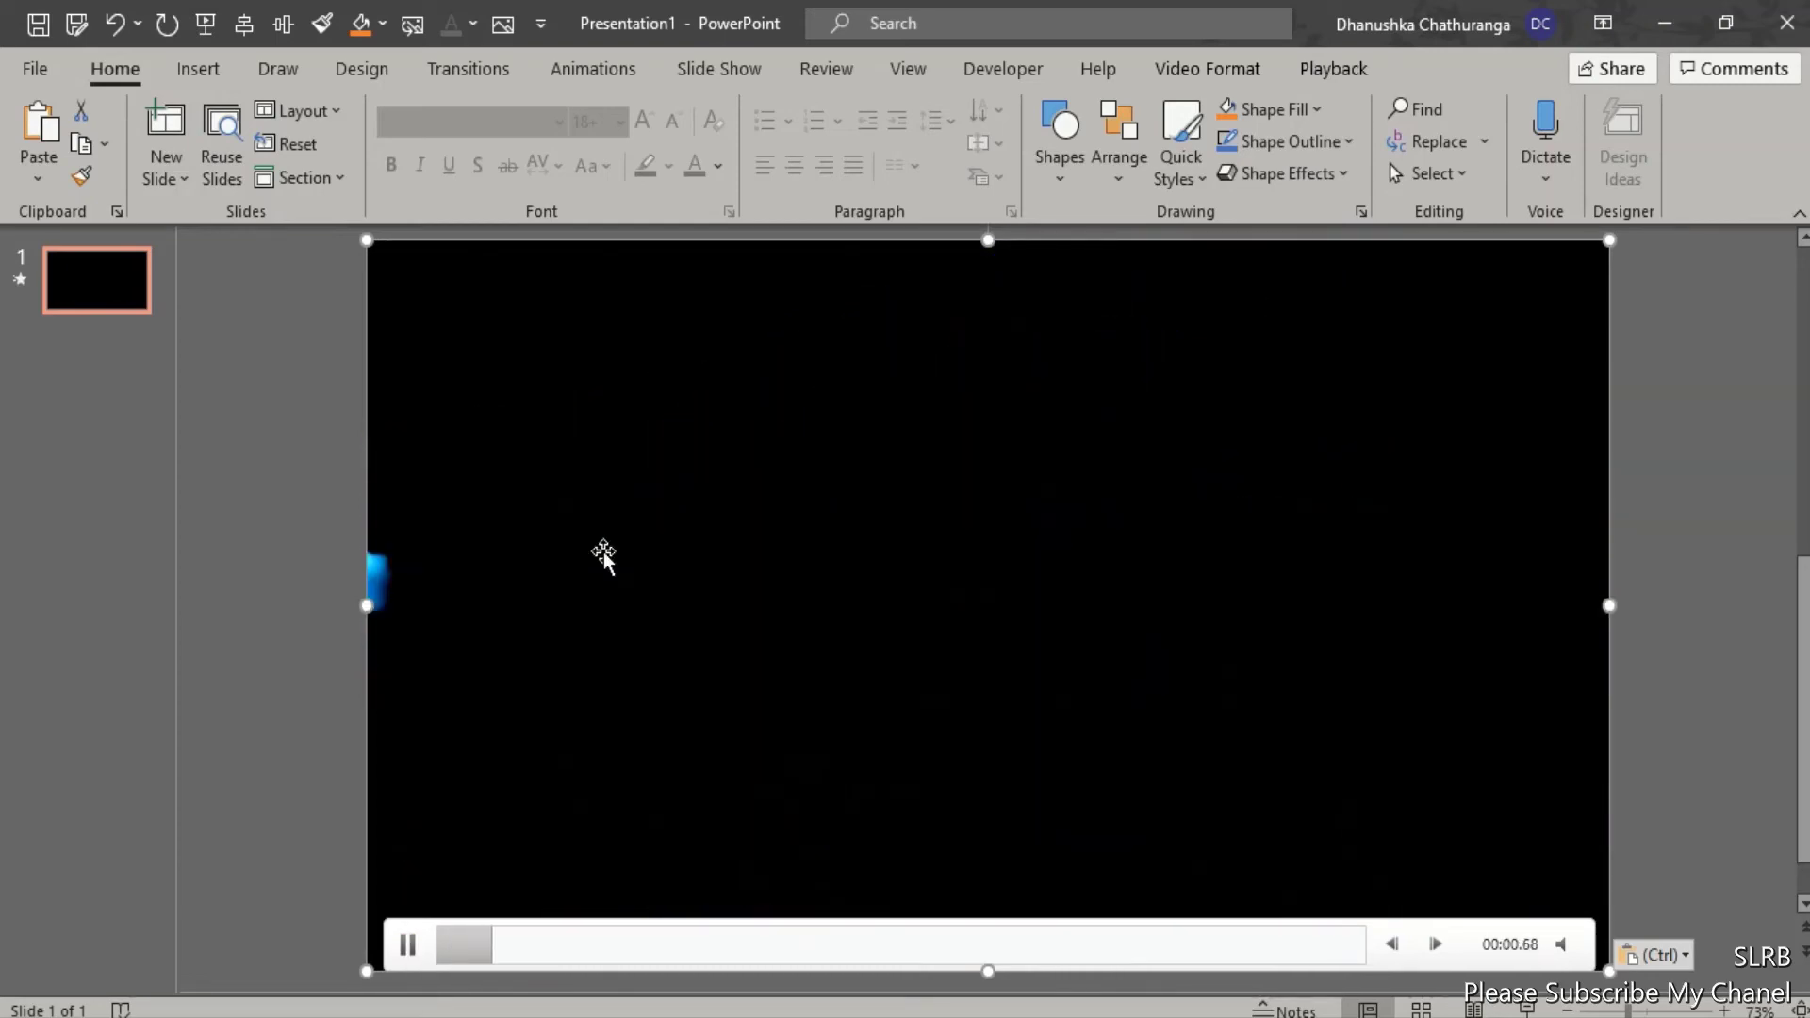
pyautogui.click(291, 428)
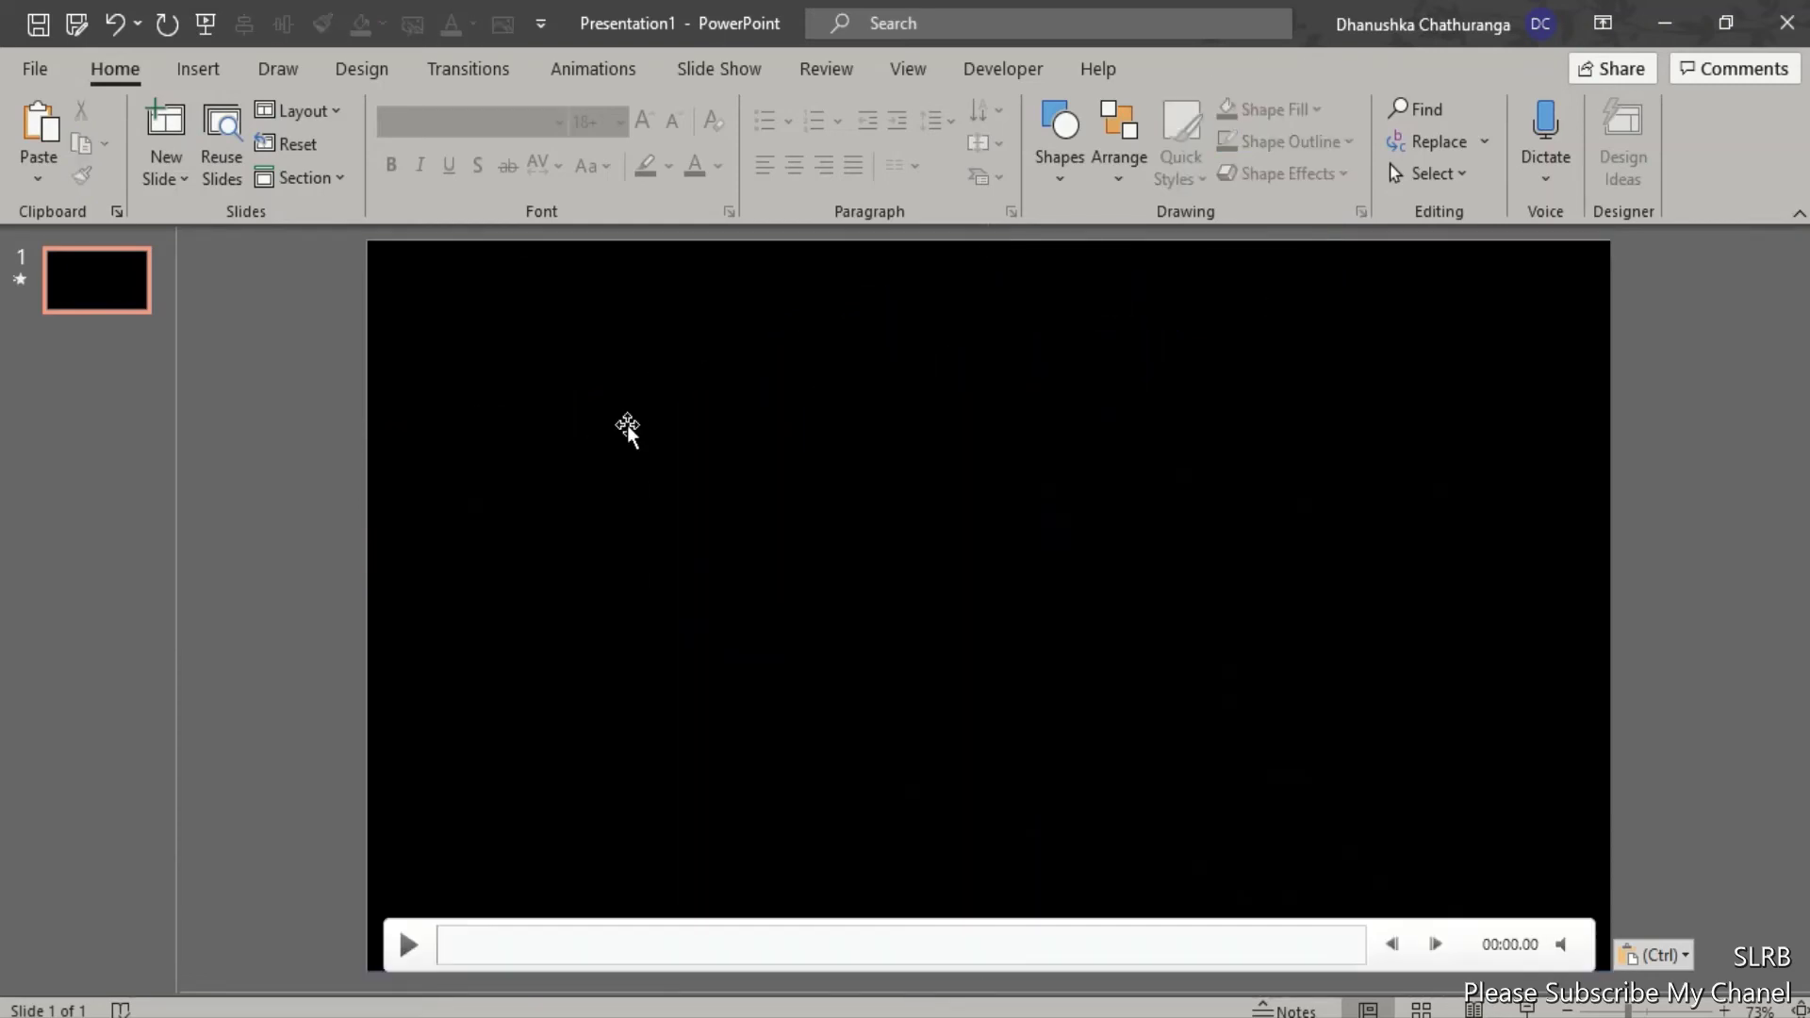
pyautogui.click(658, 426)
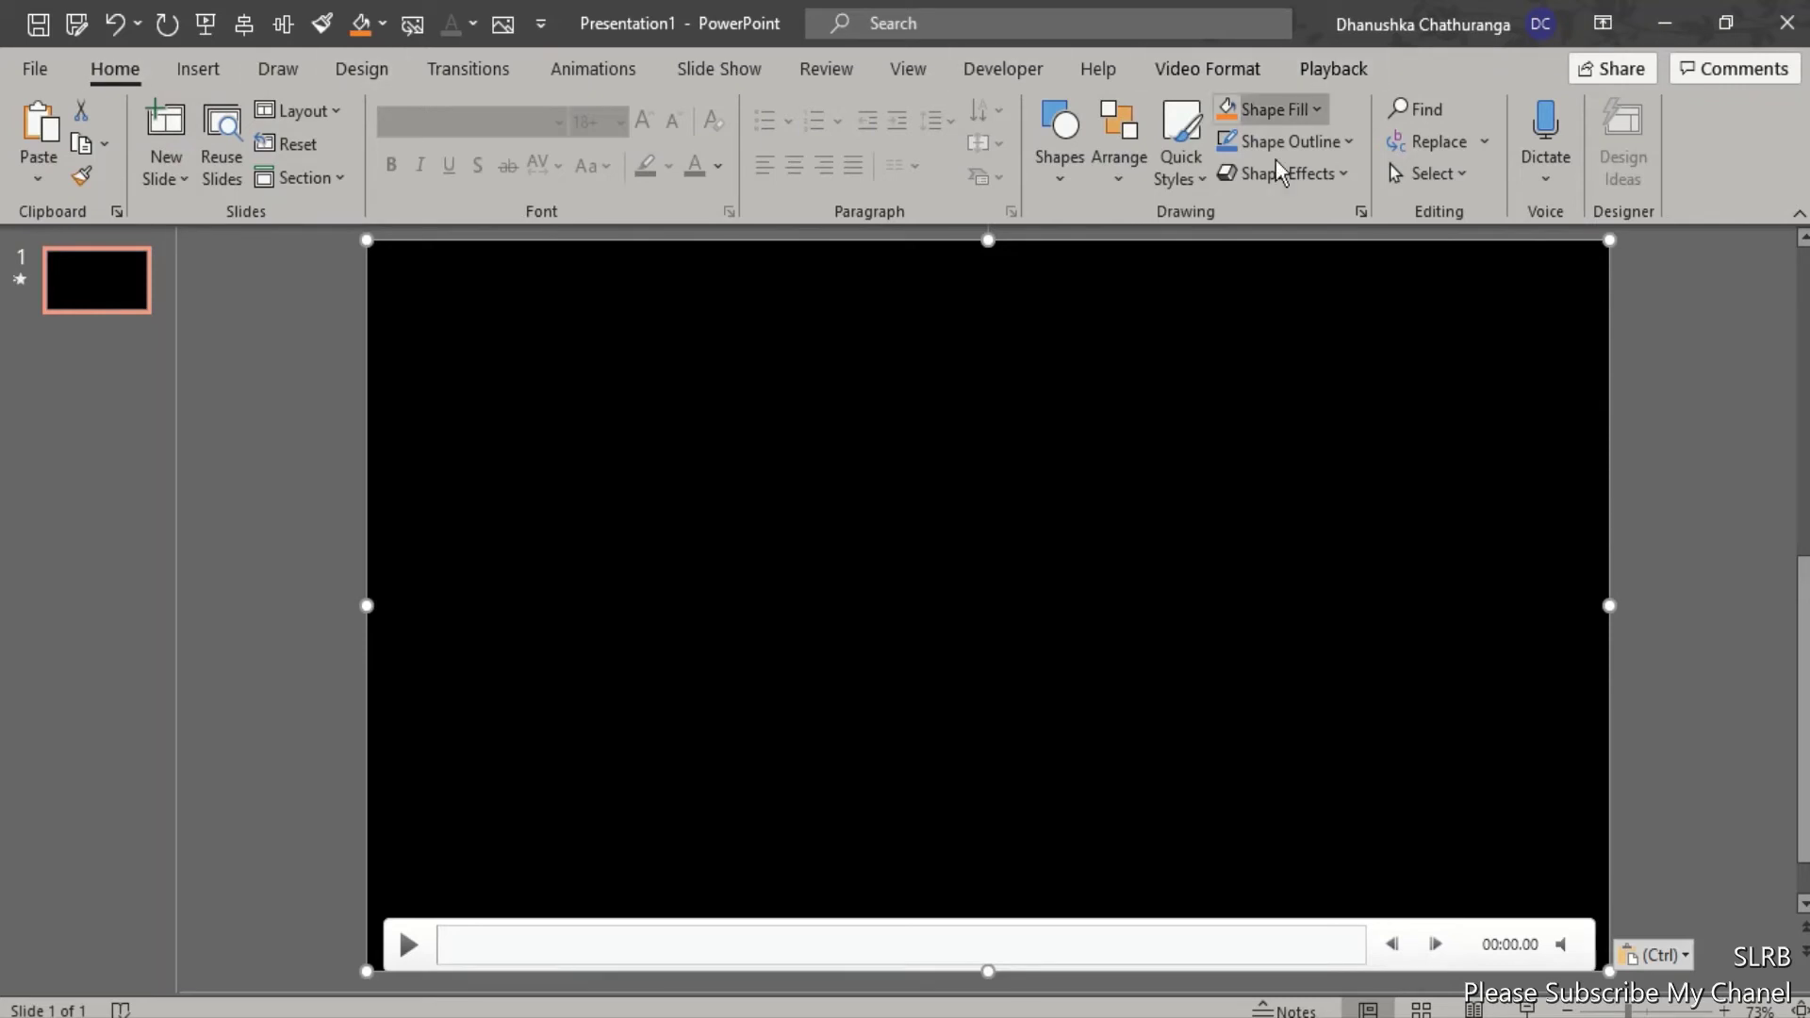
pyautogui.click(1117, 185)
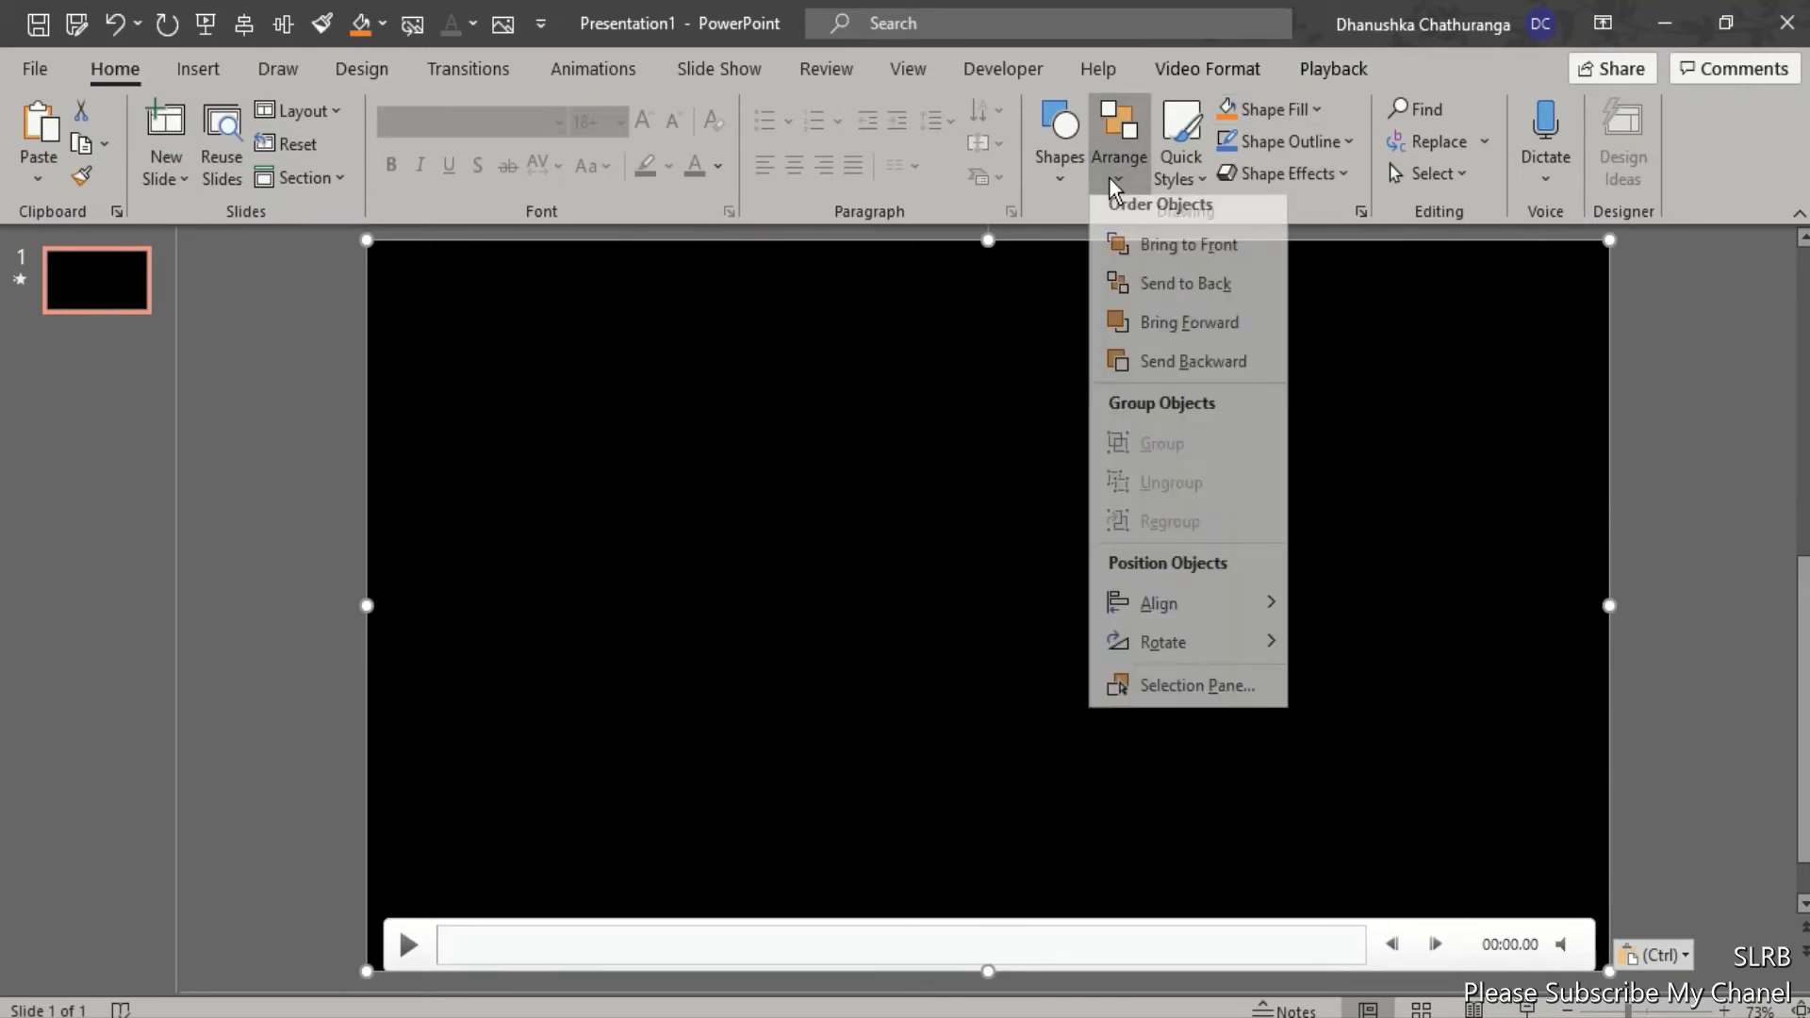
pyautogui.click(1185, 296)
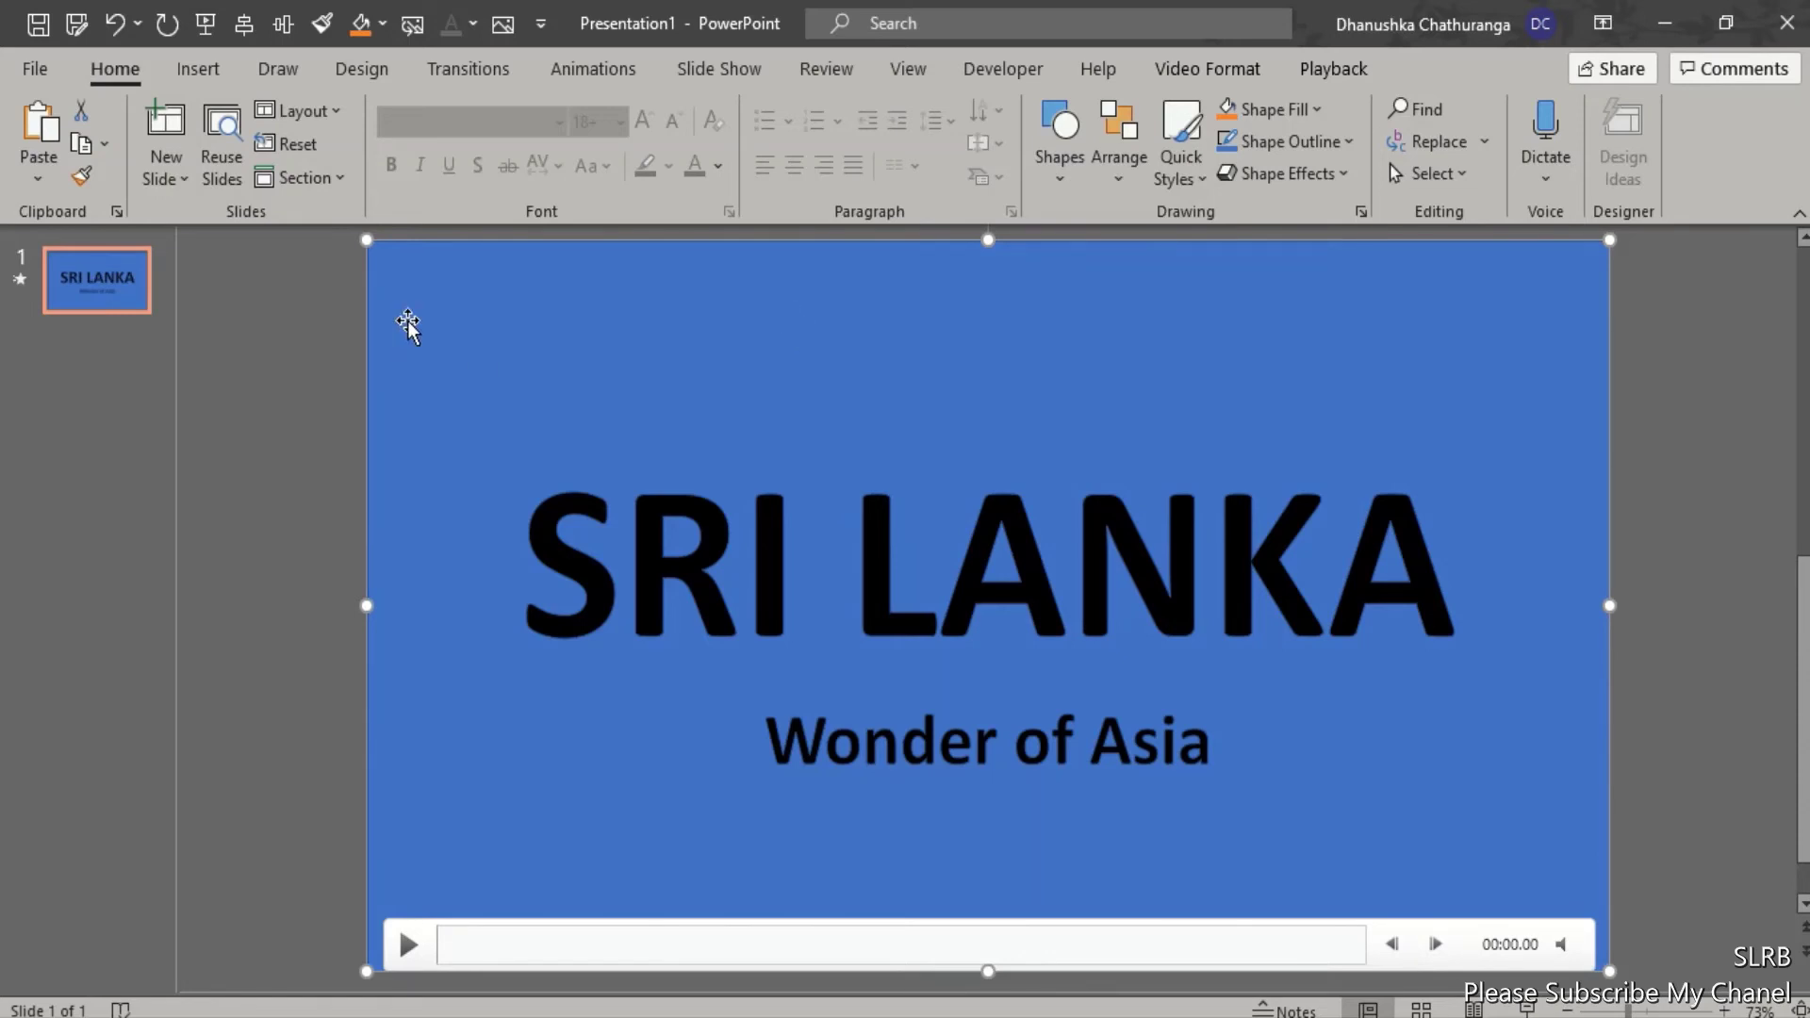
pyautogui.moveTo(407, 325)
pyautogui.mouseDown()
pyautogui.moveTo(538, 318)
pyautogui.moveTo(418, 317)
pyautogui.mouseUp()
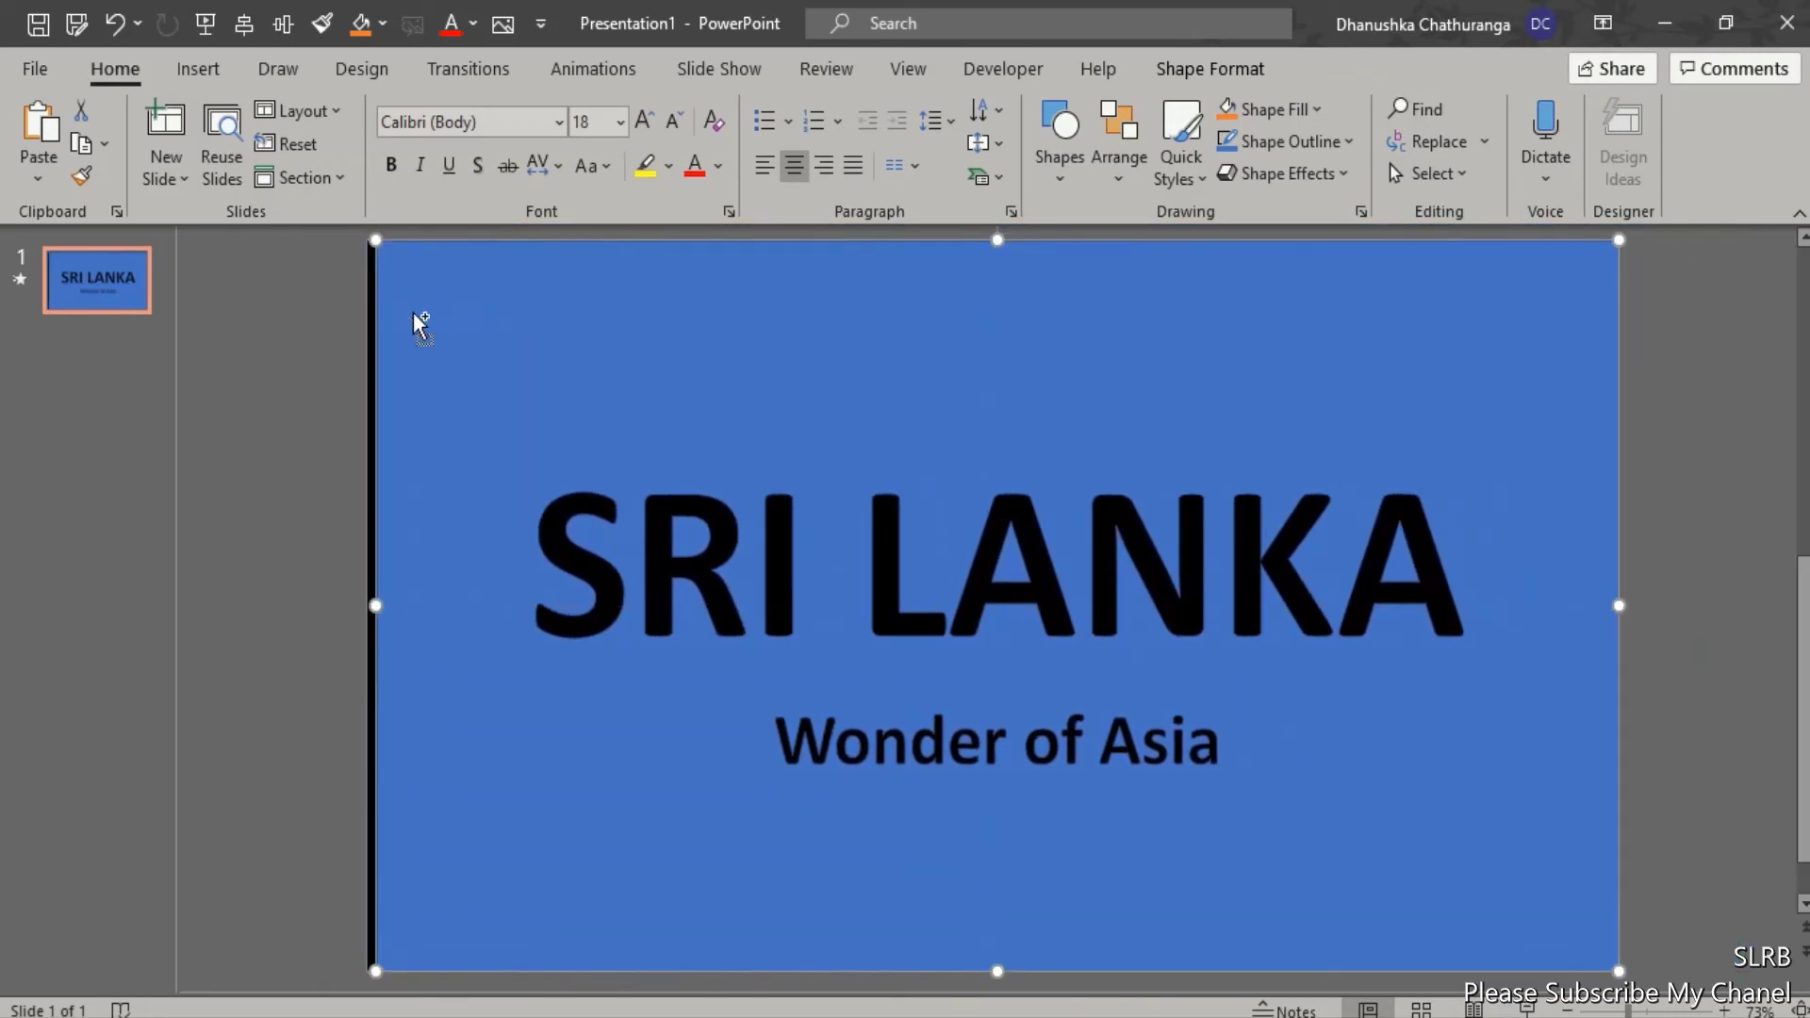
# Undo the test move, fill the cut-out shape with Black, Text 1 and set No Outline
pyautogui.hotkey('ctrl', 'z')
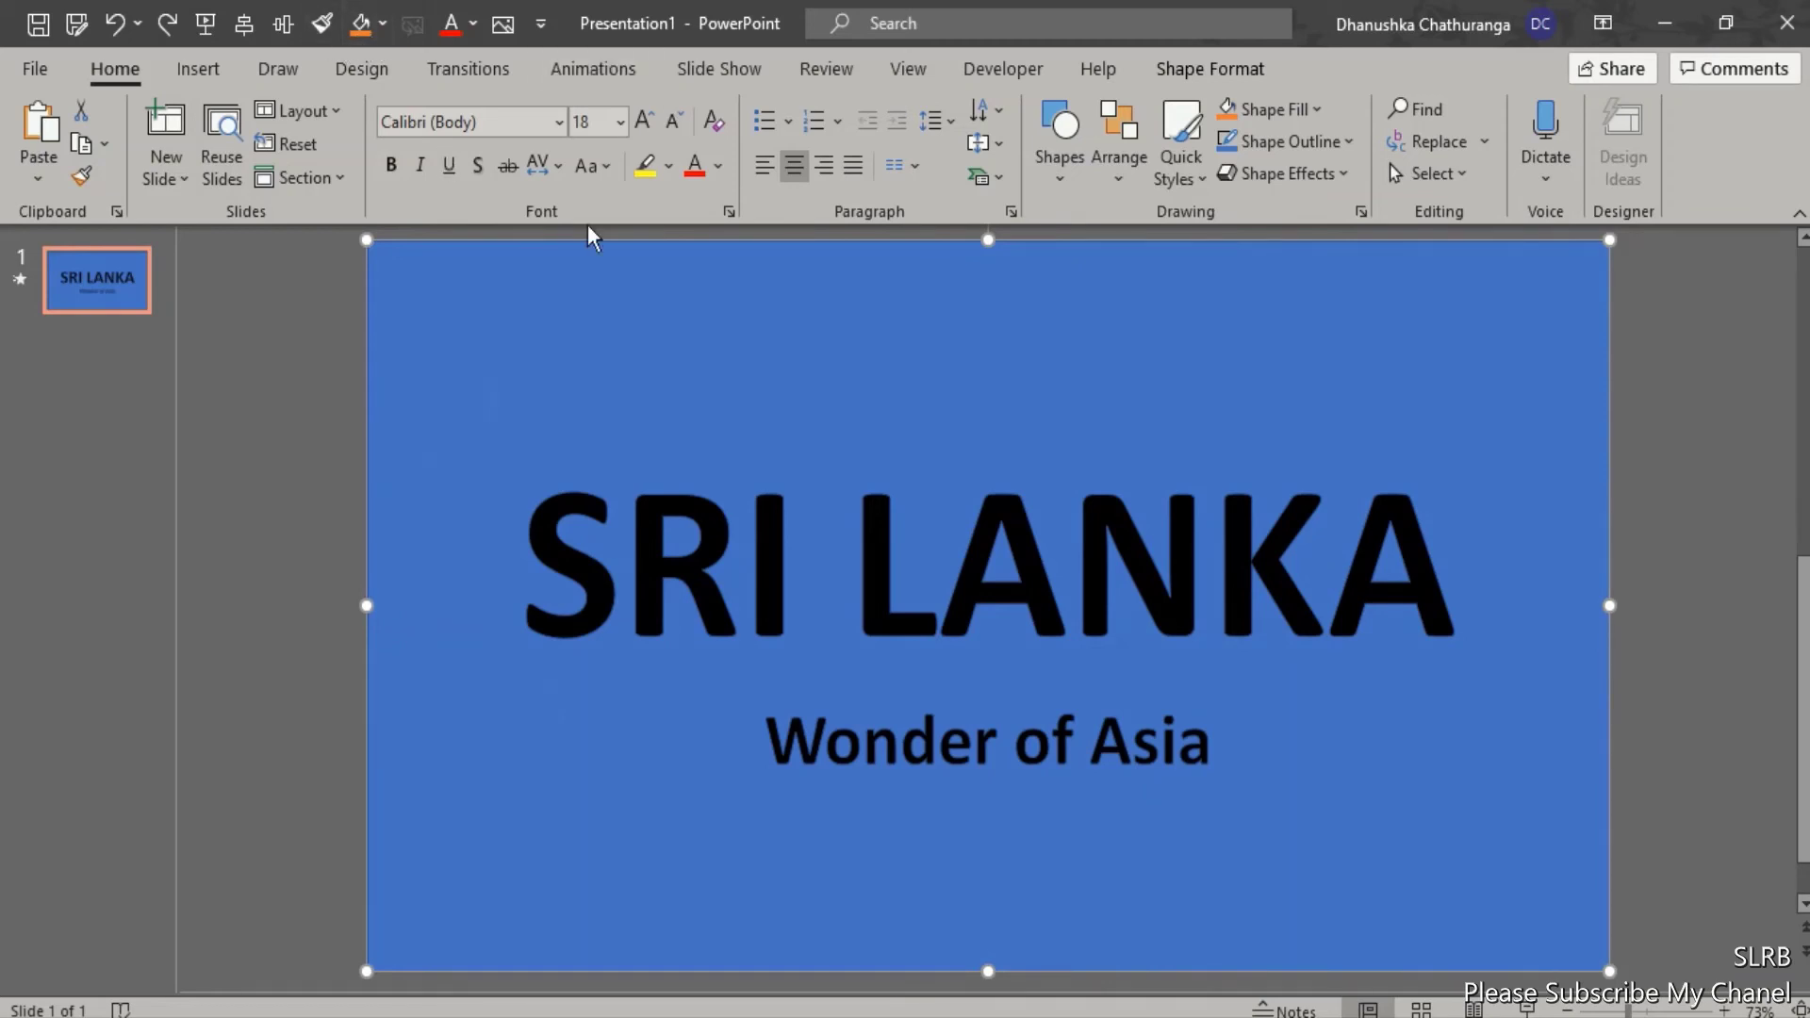
pyautogui.click(1179, 69)
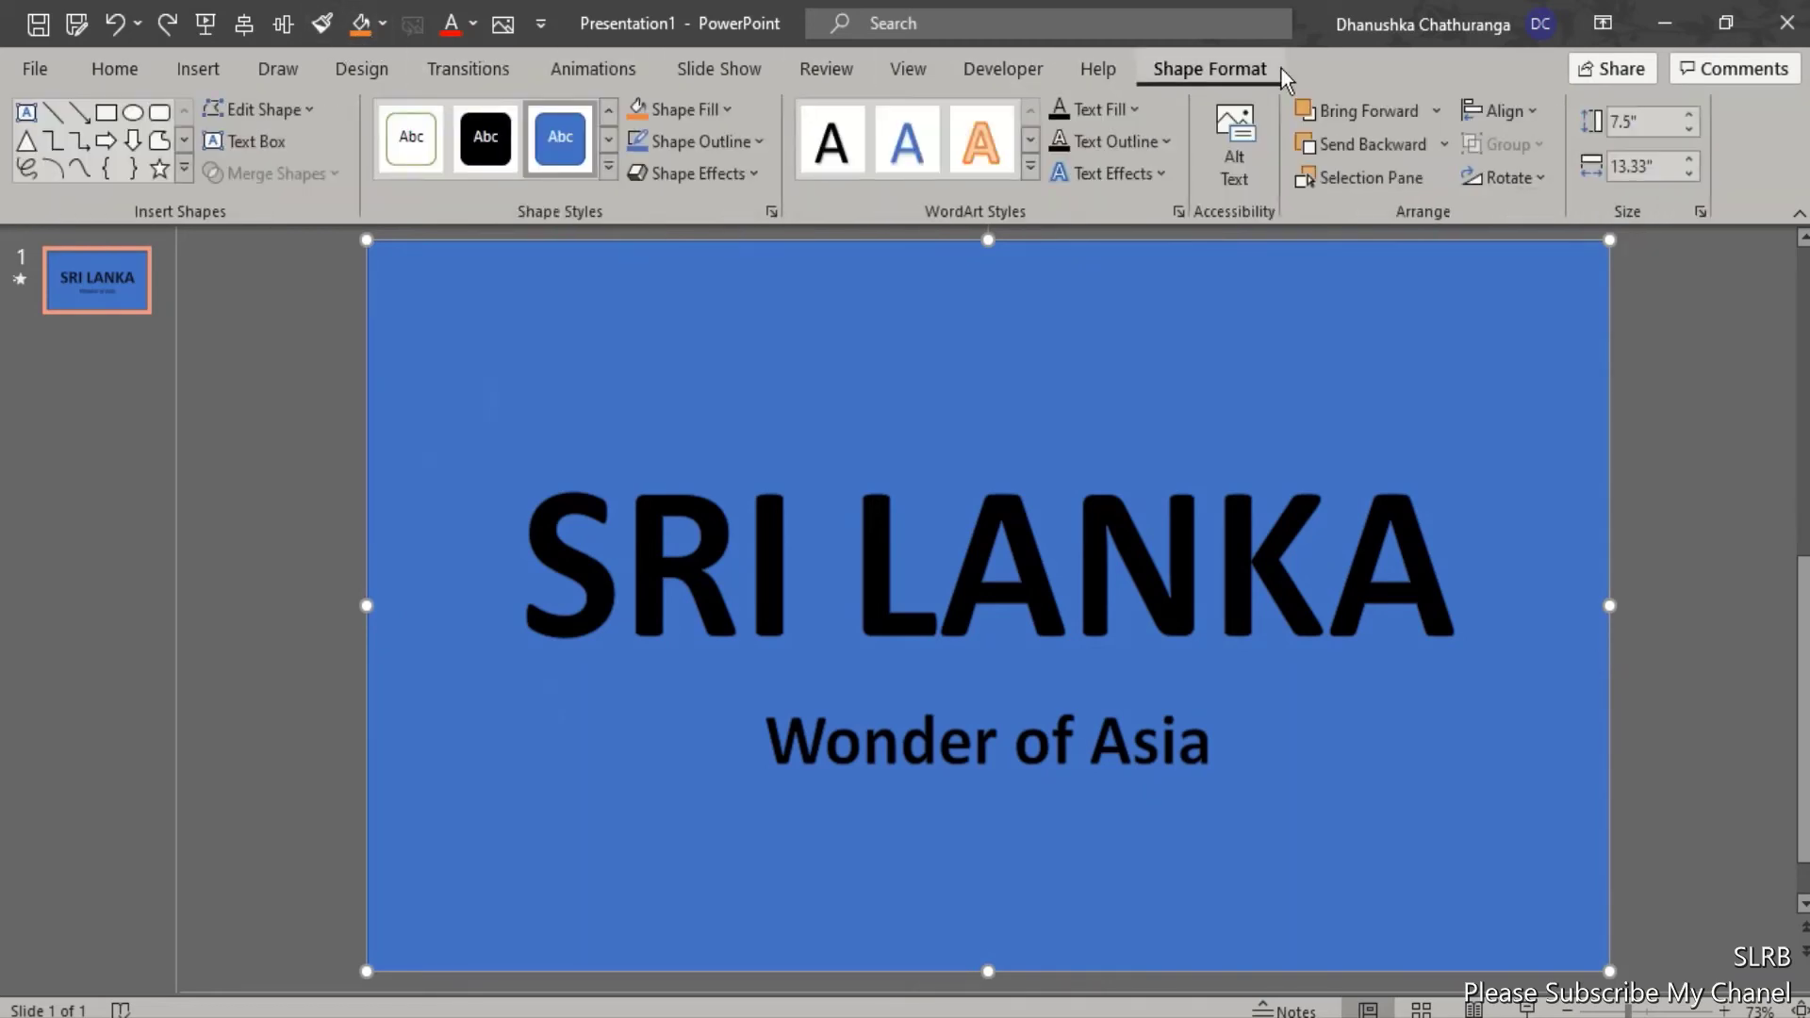
pyautogui.click(733, 113)
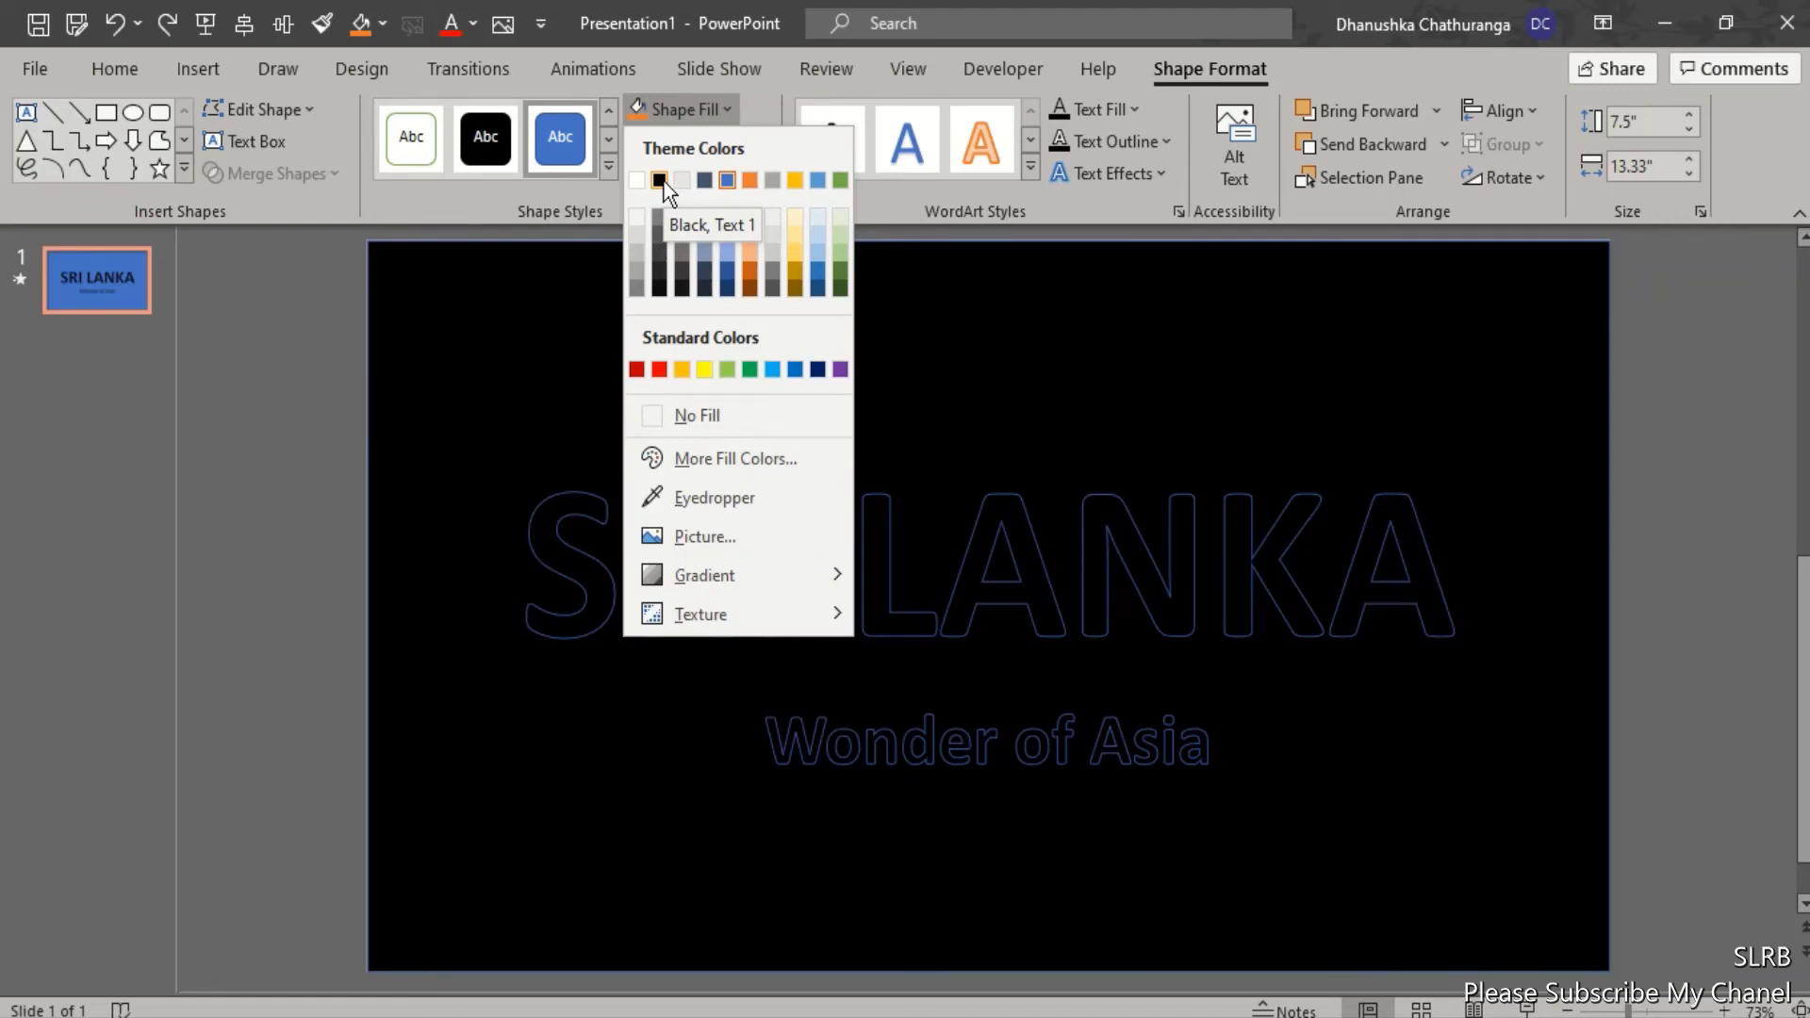
pyautogui.click(659, 180)
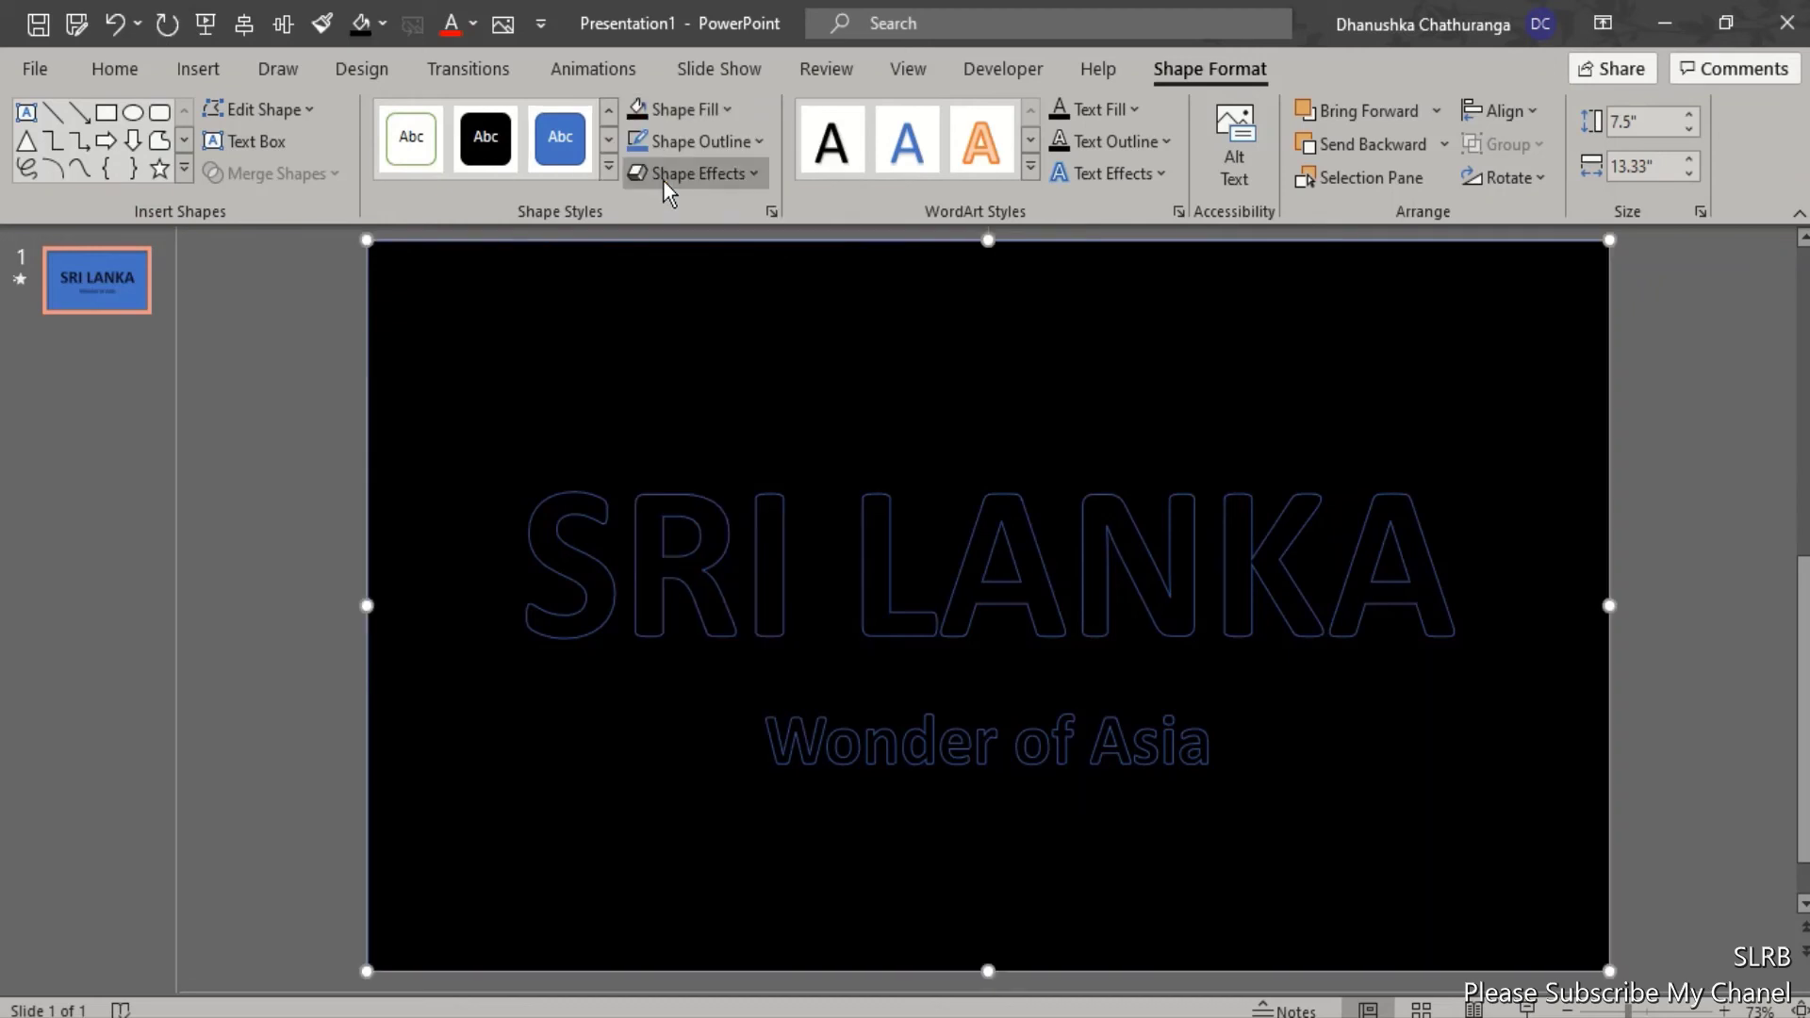
pyautogui.click(750, 134)
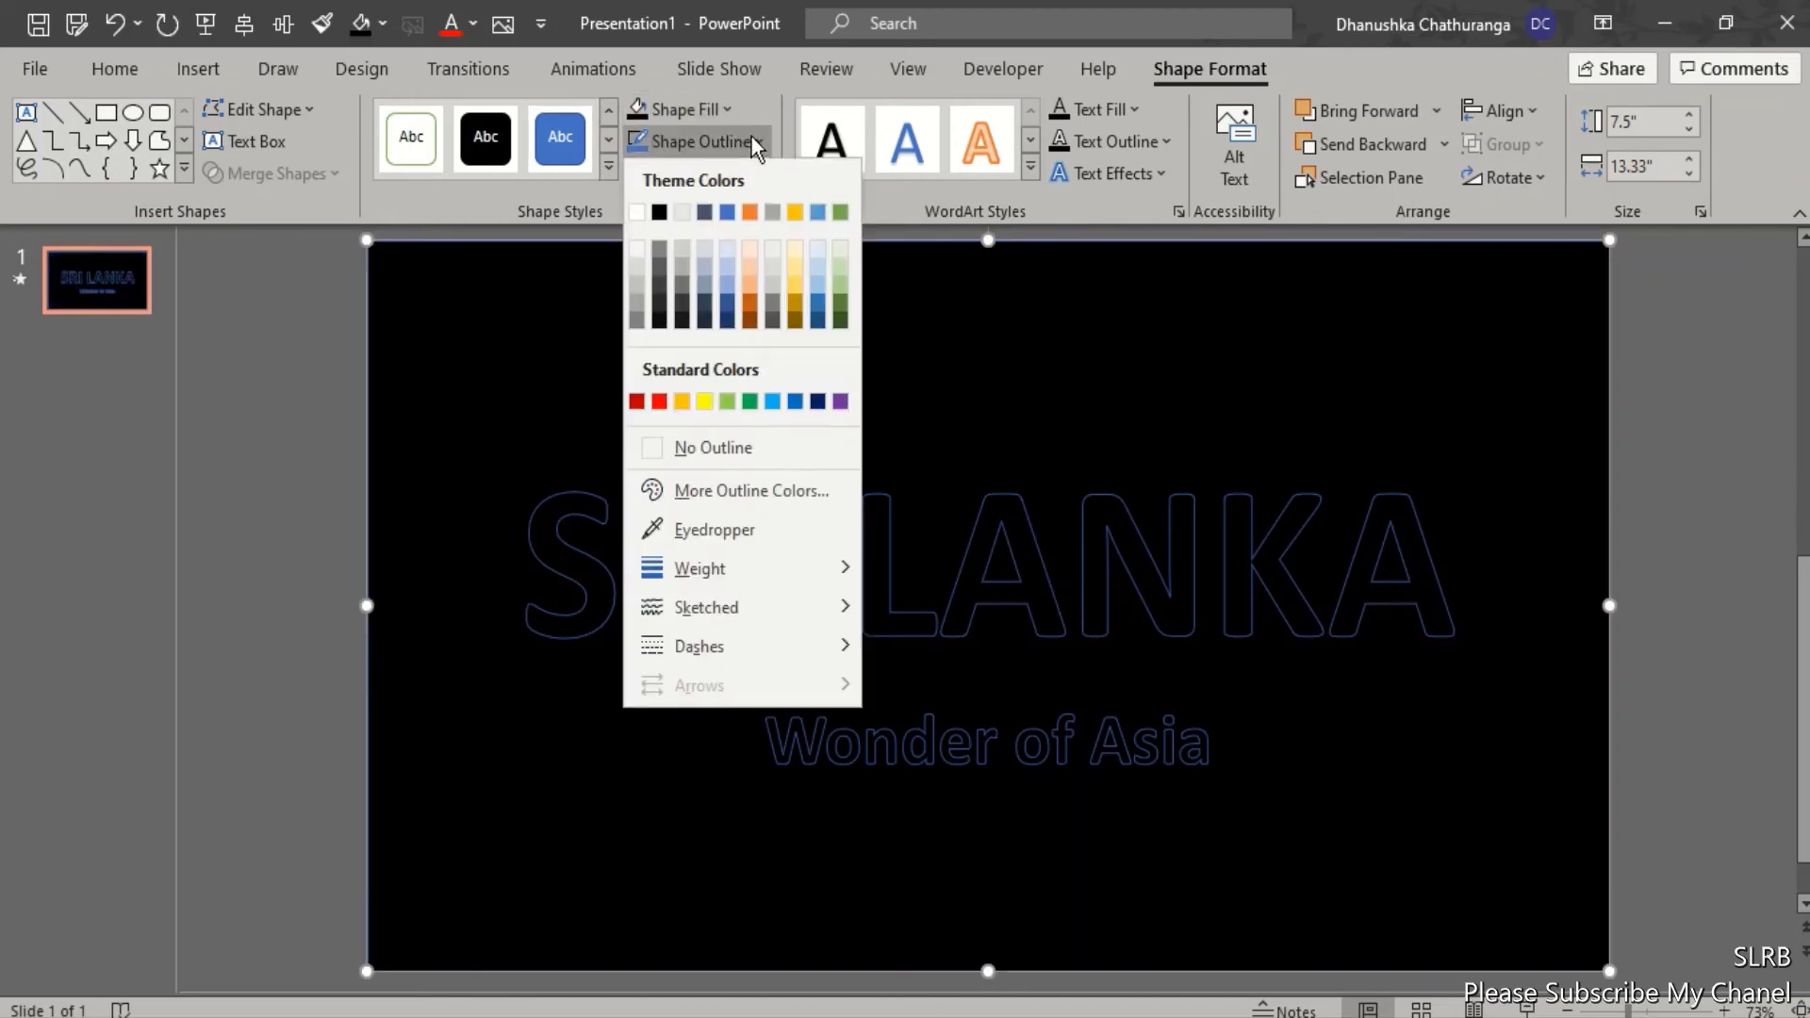
pyautogui.click(693, 445)
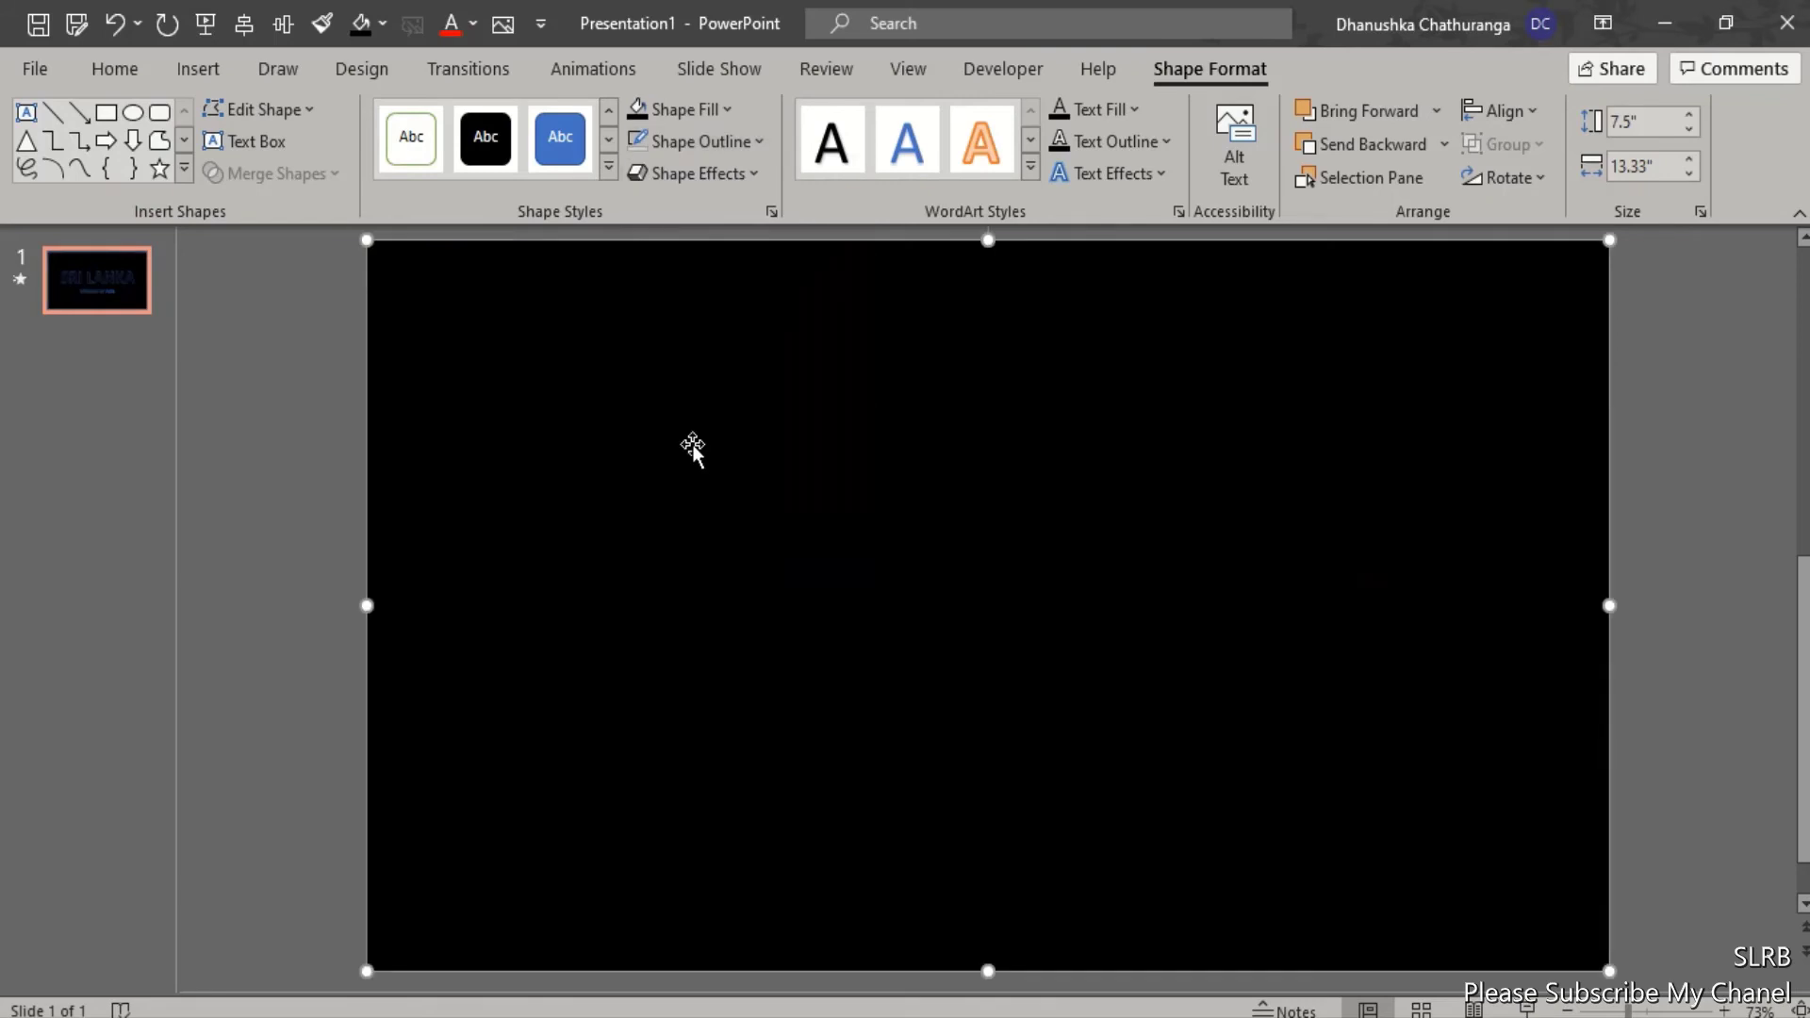
# Deselect and reselect the black shape to check that the slide looks solid black
pyautogui.click(264, 330)
pyautogui.click(611, 375)
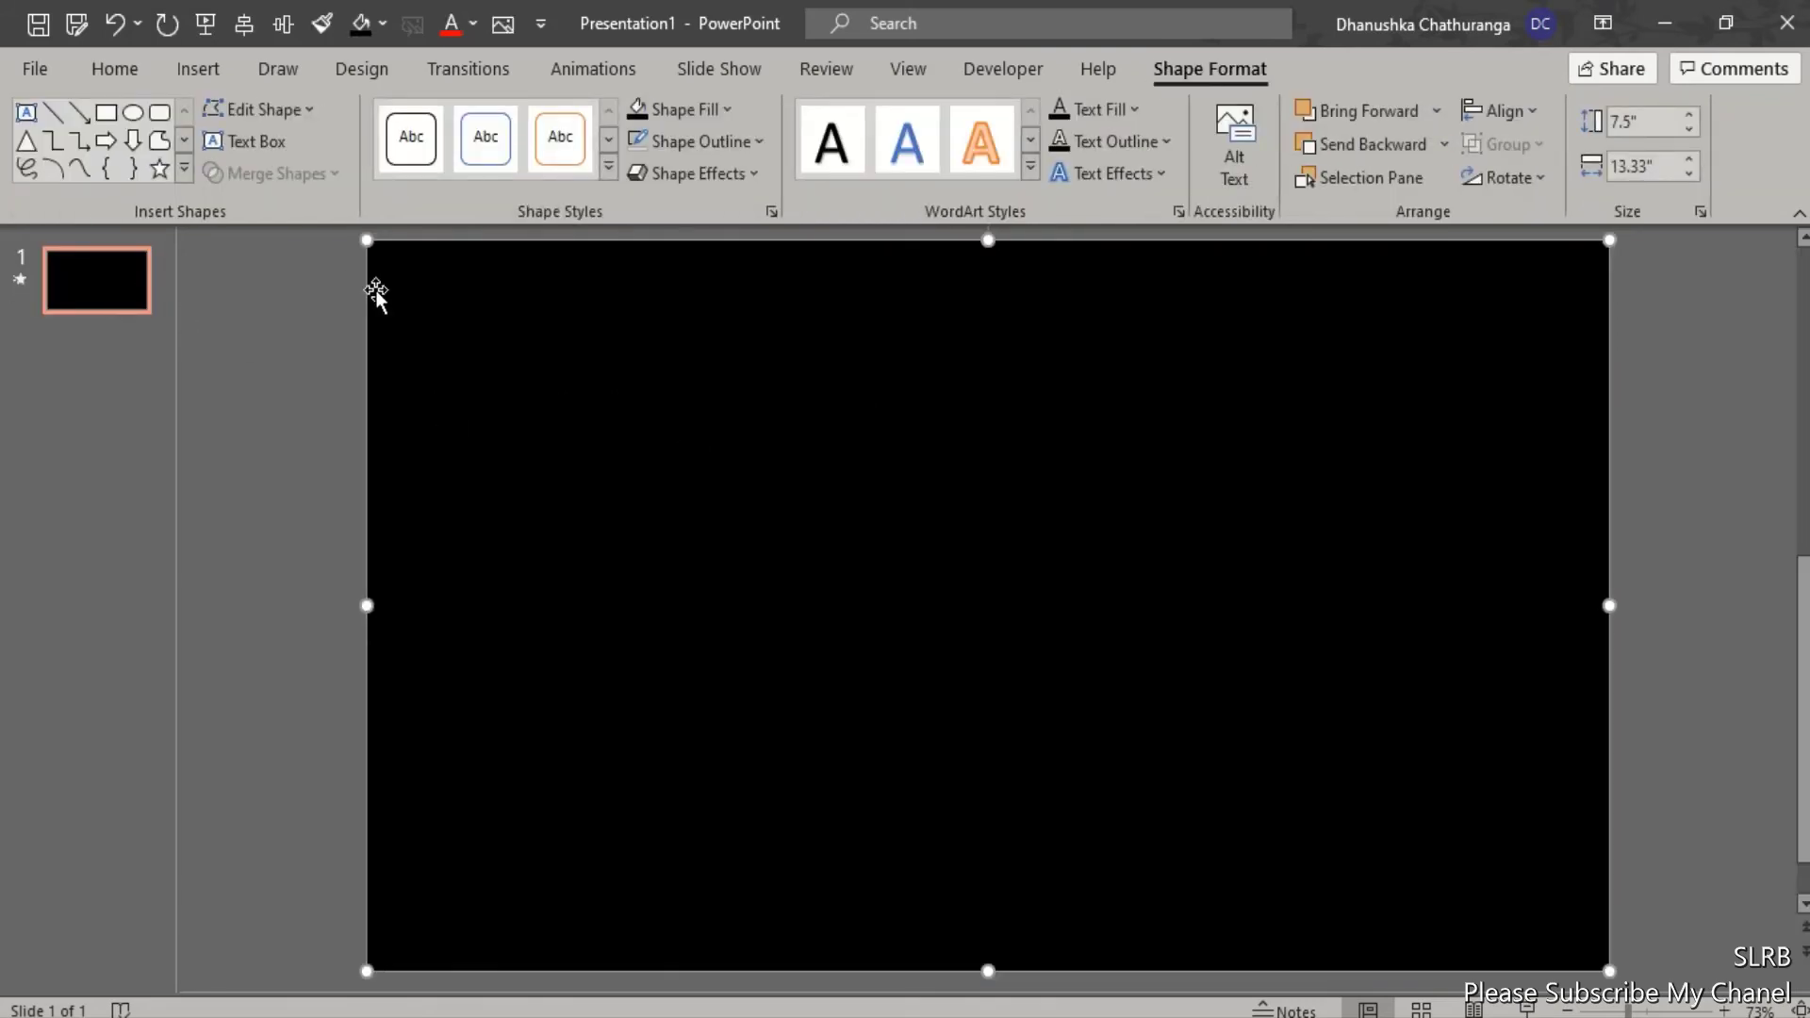
pyautogui.click(104, 281)
pyautogui.click(603, 346)
pyautogui.click(228, 718)
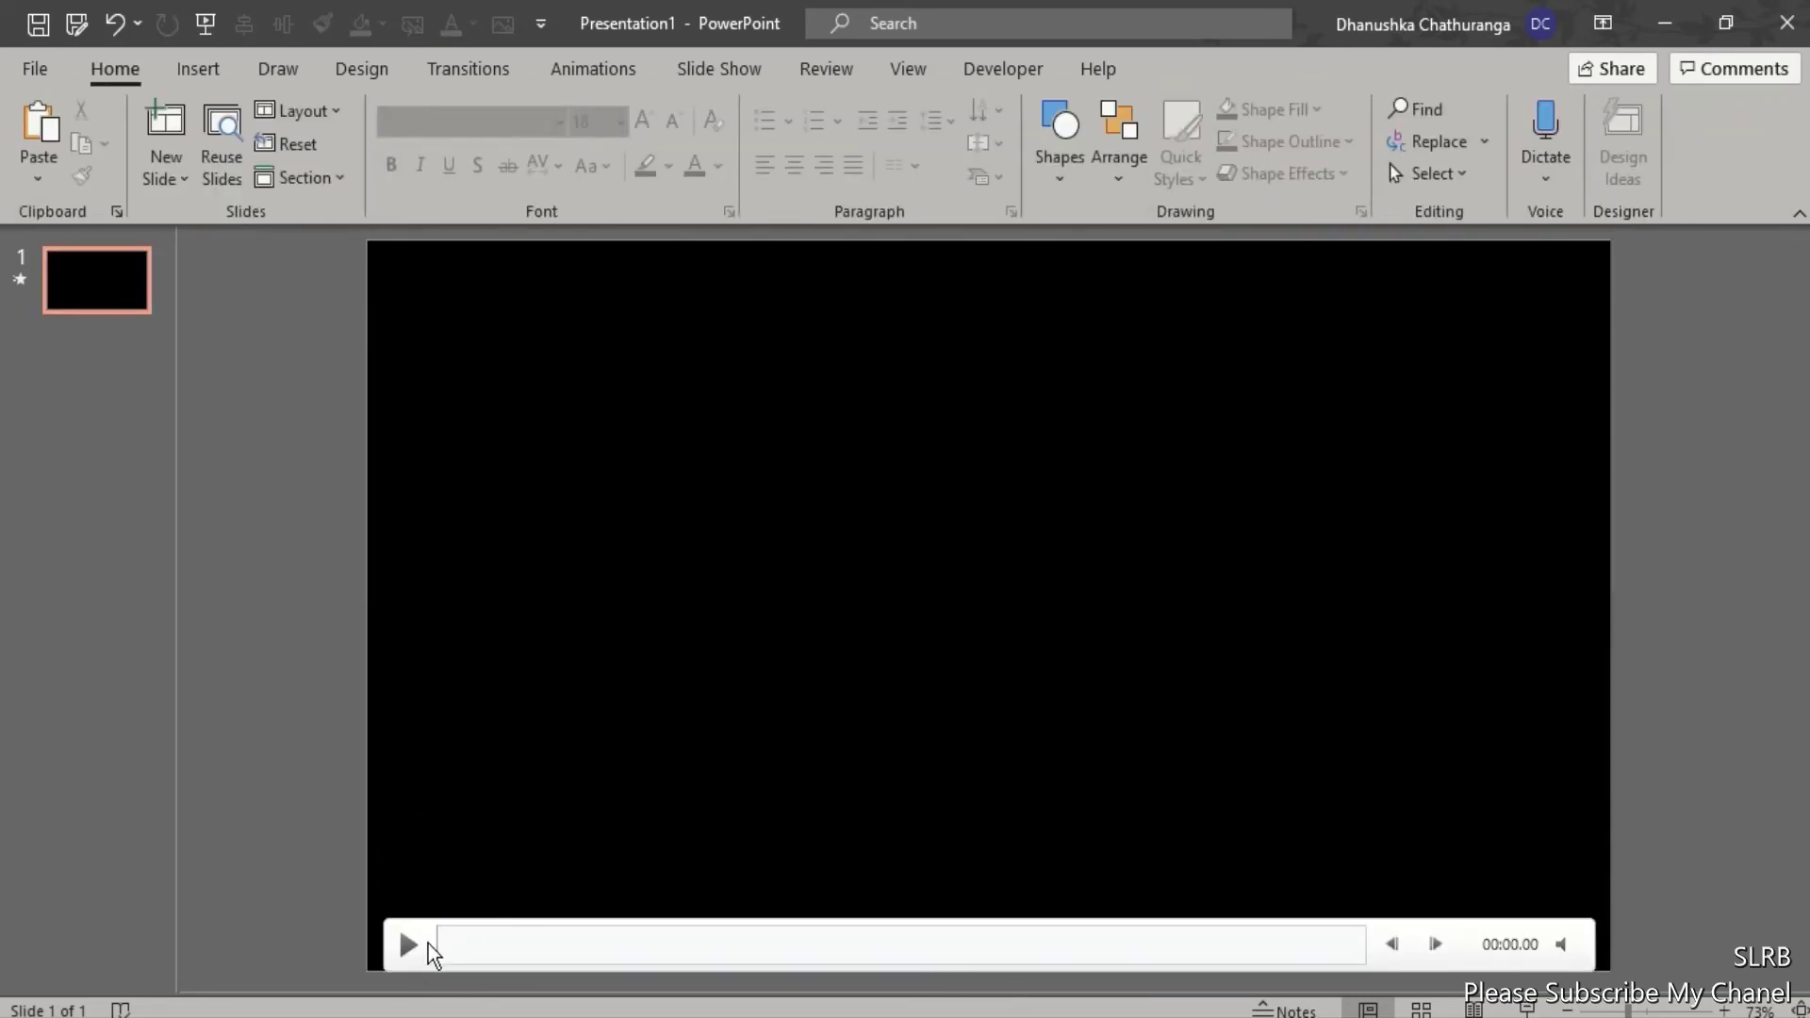
# Play the video and replay it from the start to watch the smoke through the lettering
pyautogui.click(408, 946)
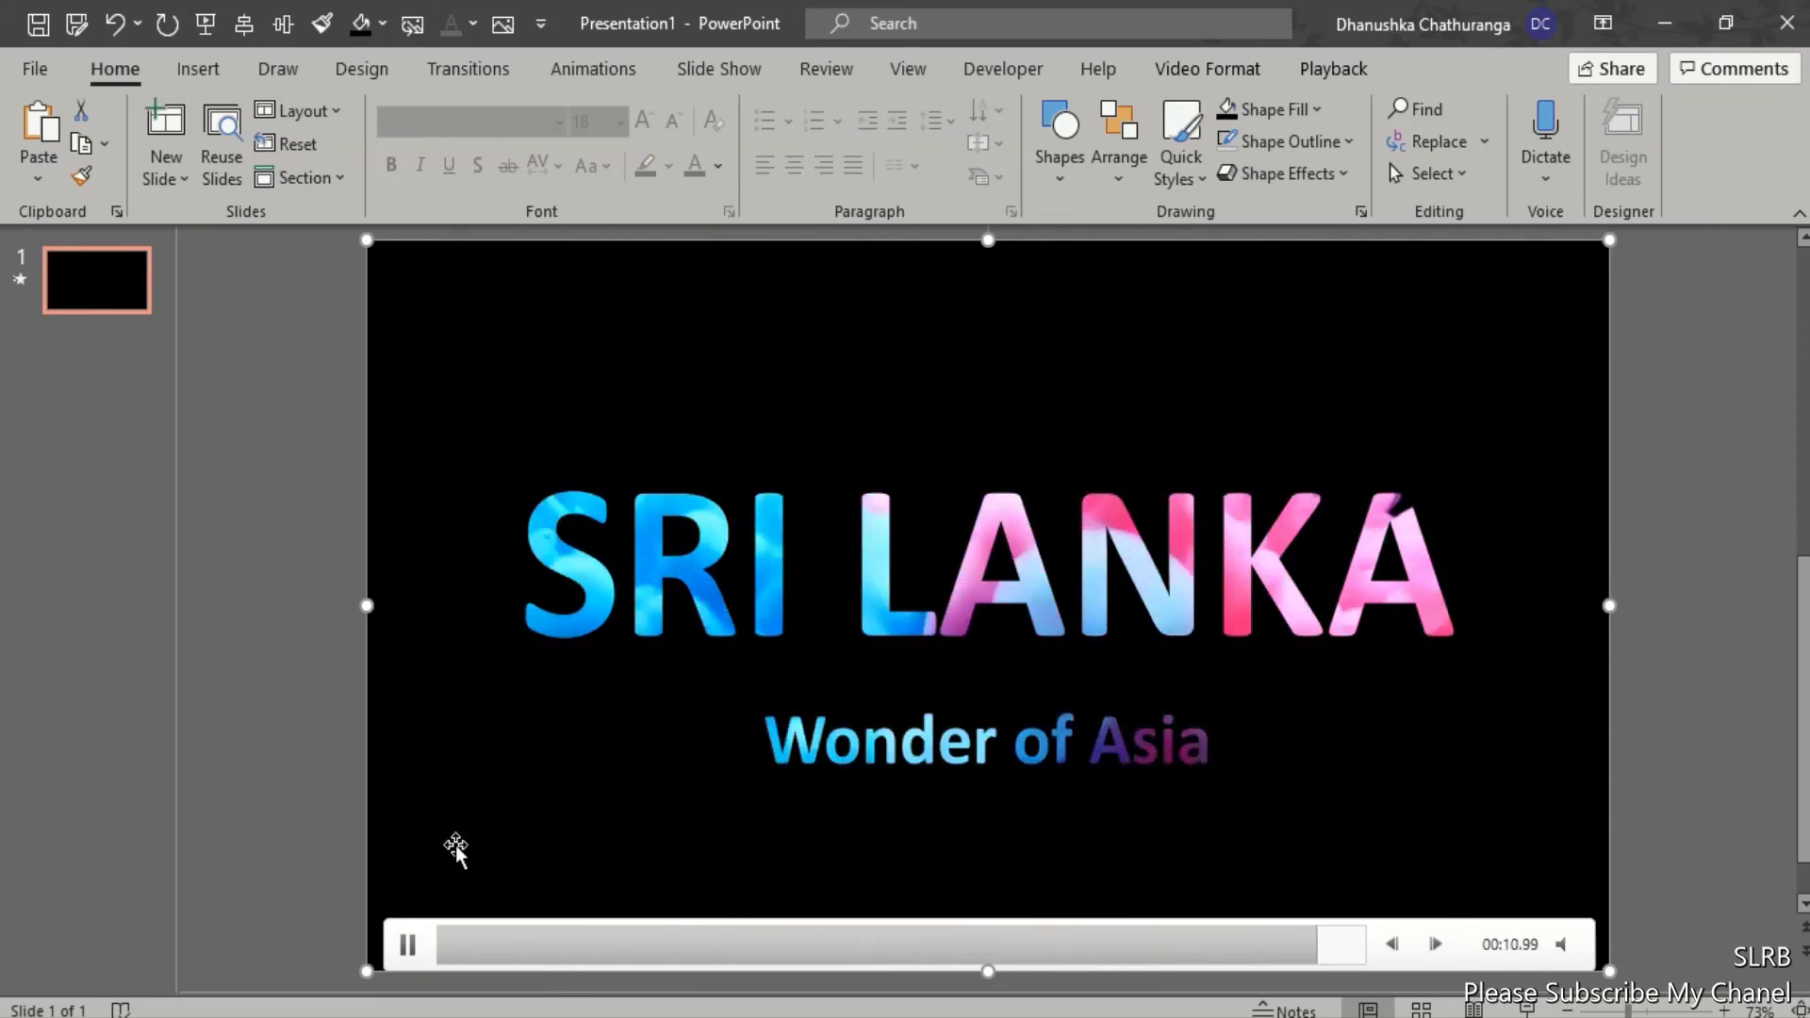
pyautogui.click(407, 944)
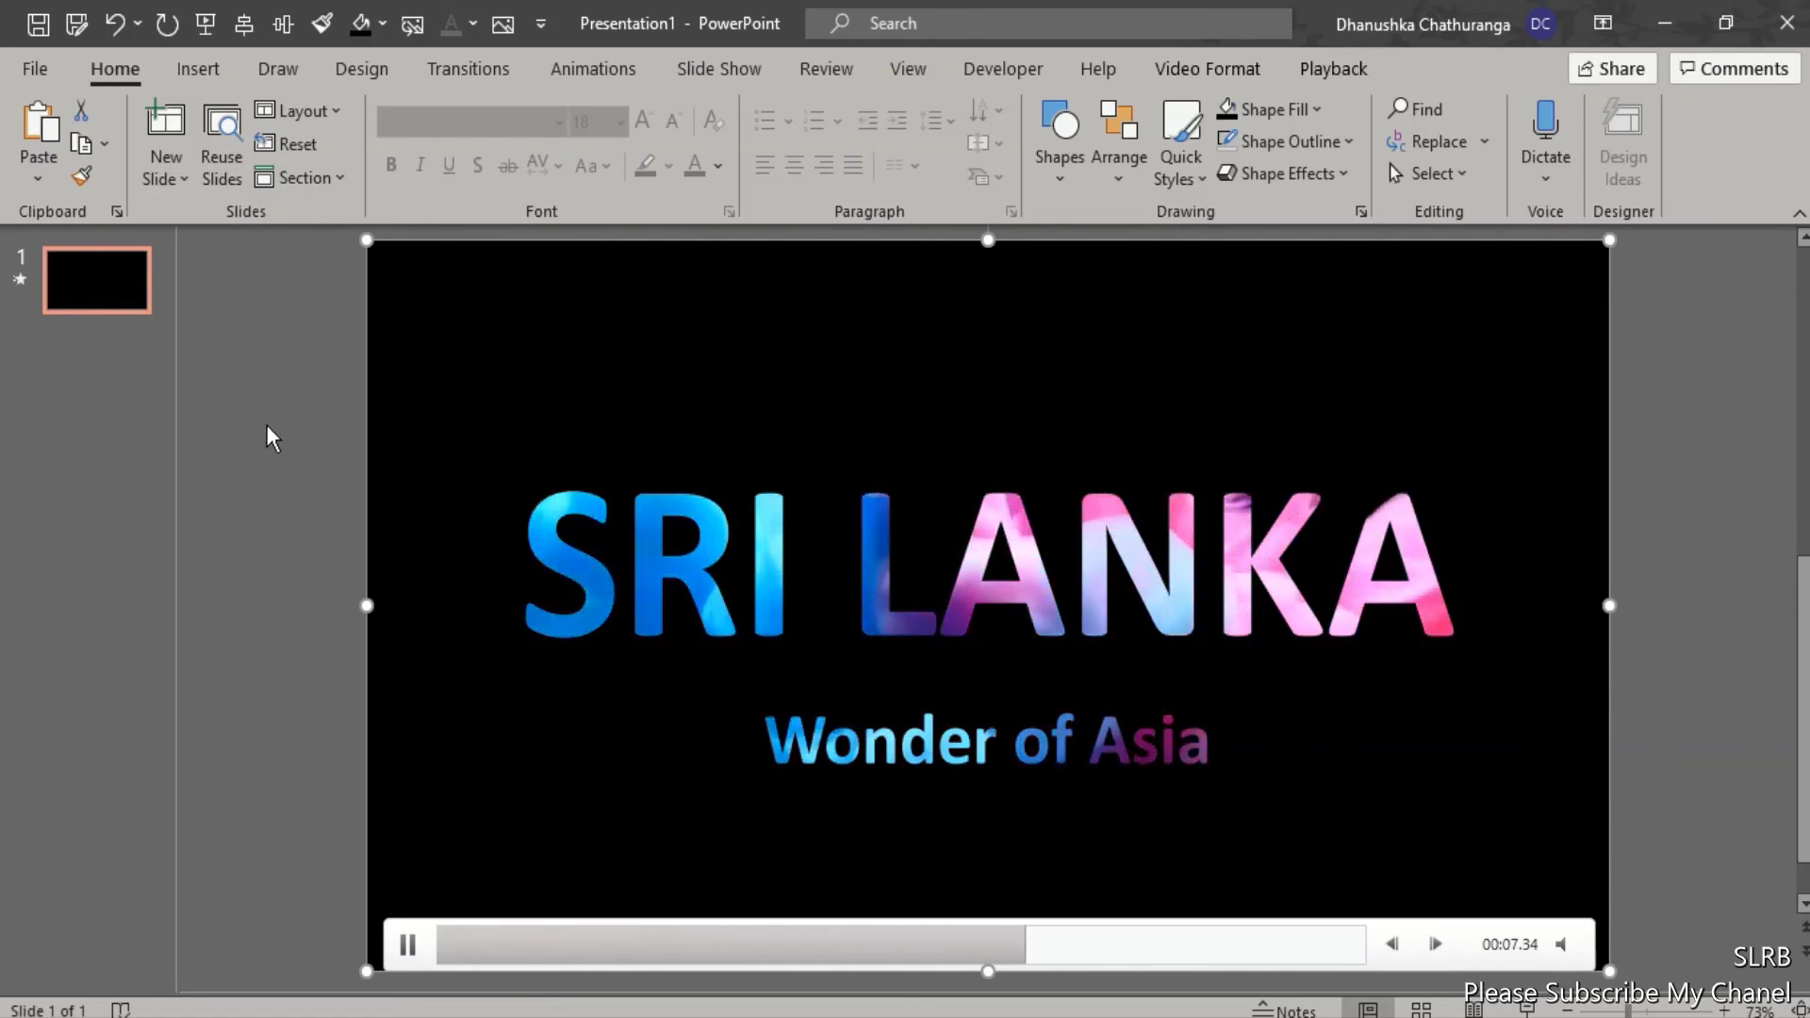
pyautogui.click(298, 539)
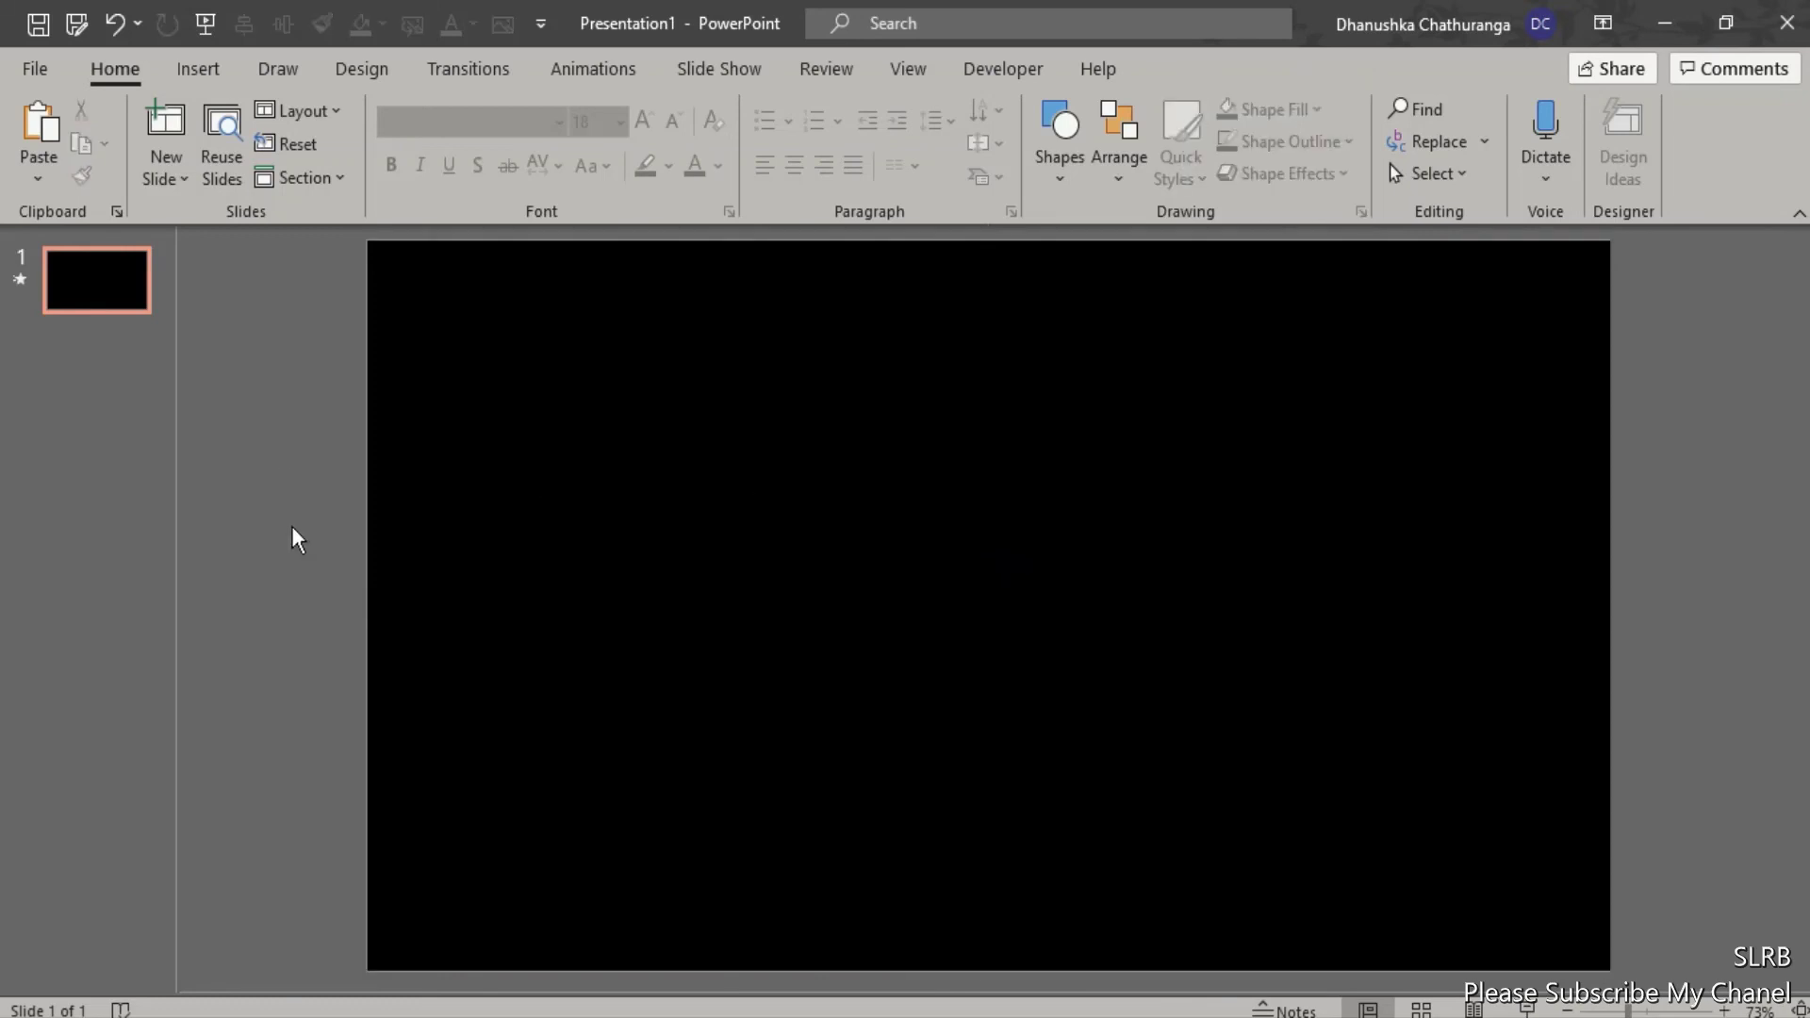
pyautogui.moveTo(987, 605)
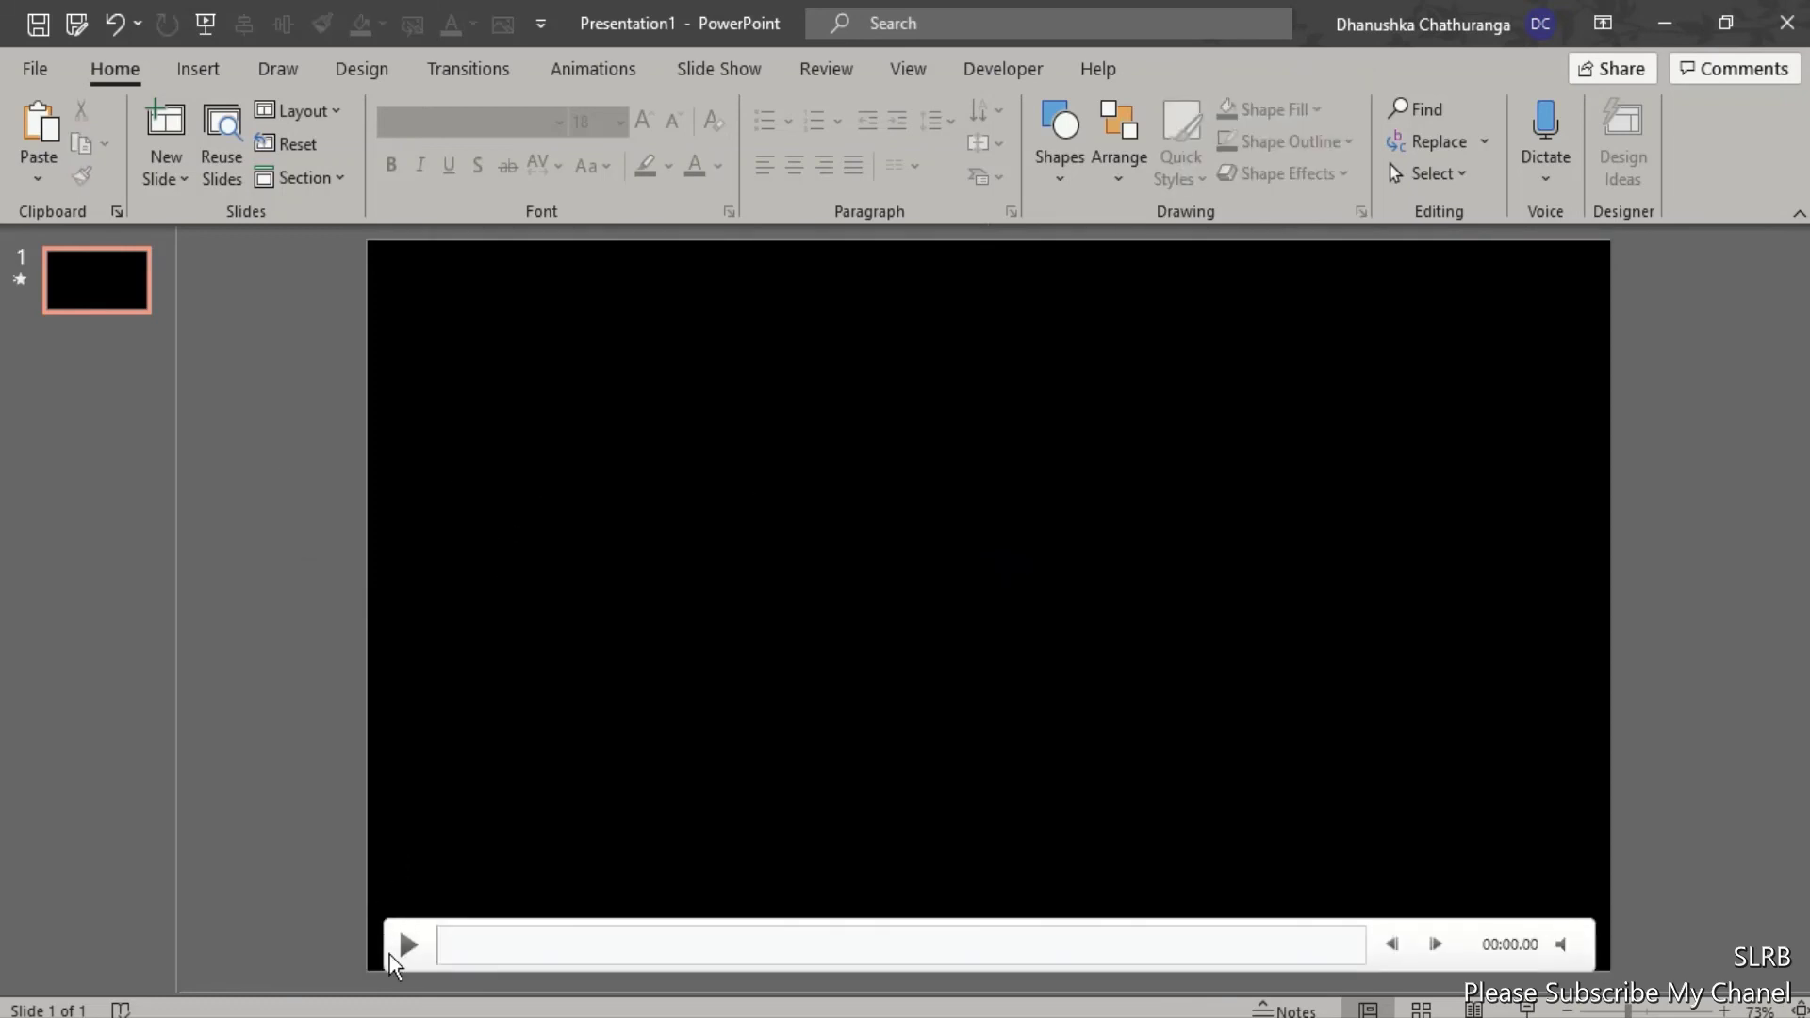
pyautogui.click(405, 947)
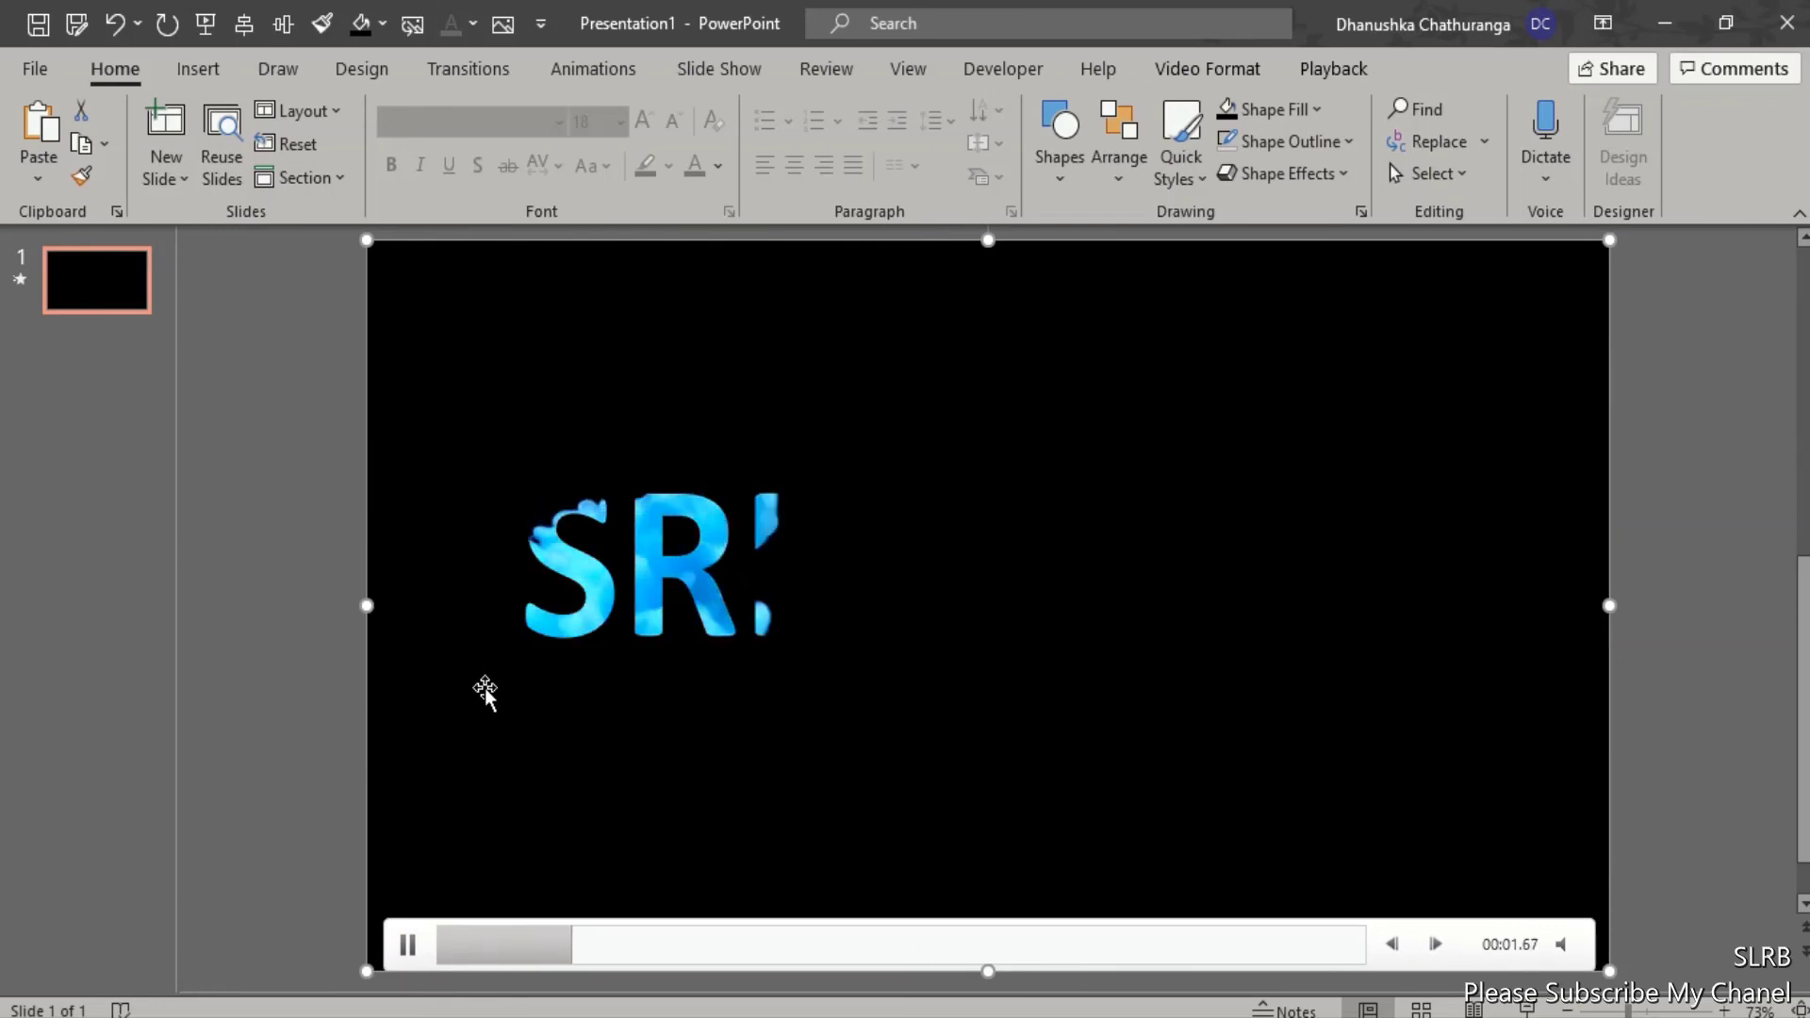